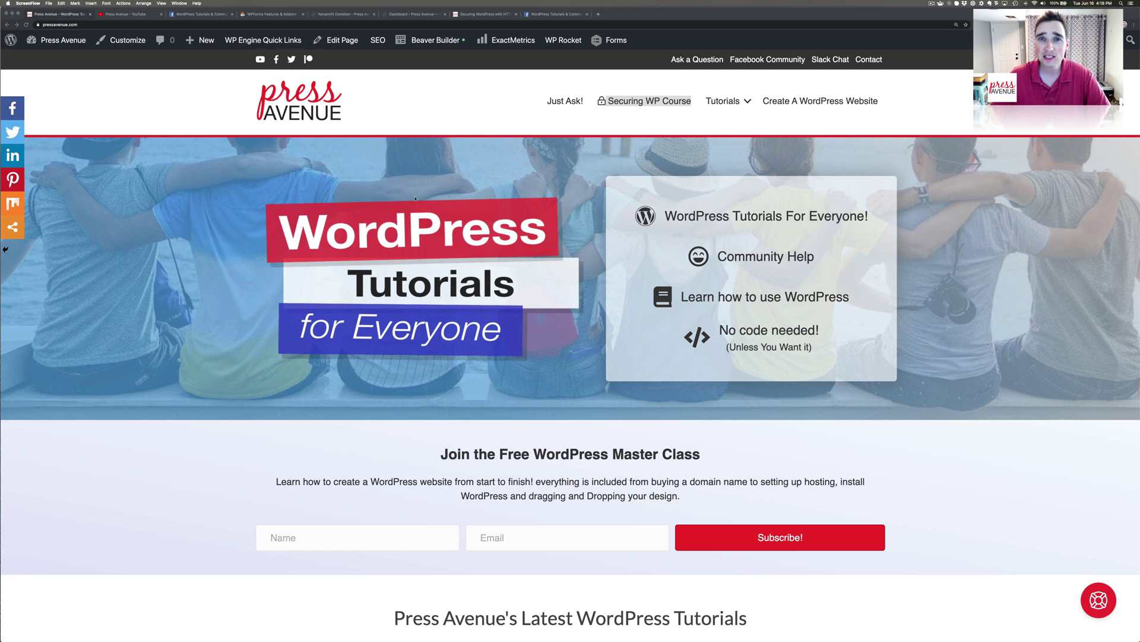
Switch from the Press Avenue homepage to the Facebook community group tab.
left_click(189, 14)
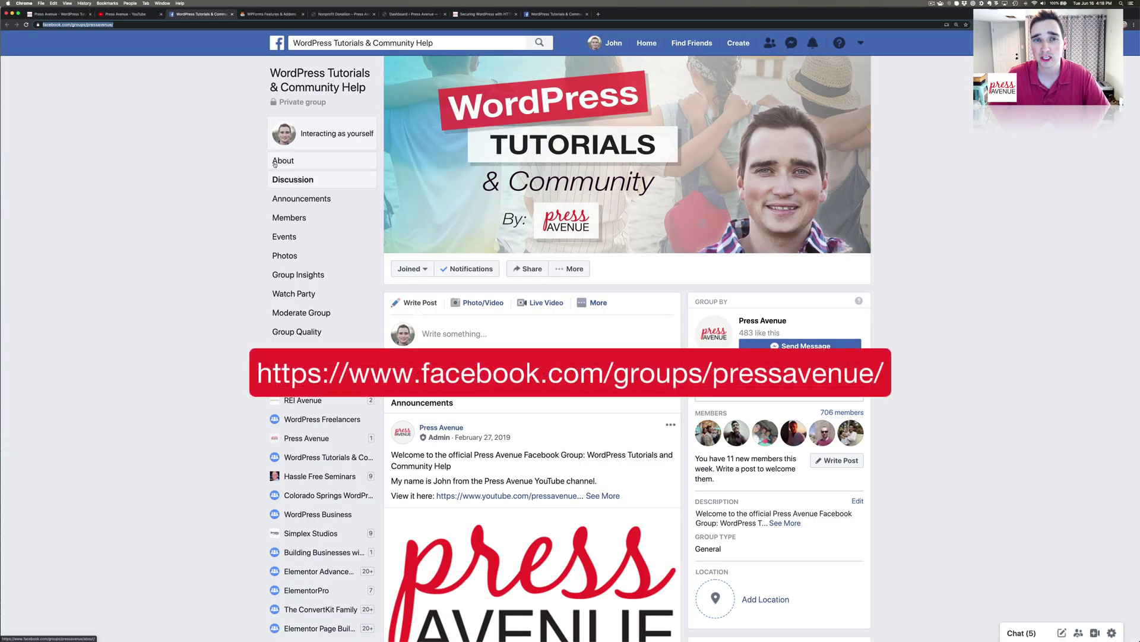
Browse the Facebook group discussion feed, then move on to the WPForms Features & Addons page.
scroll(581, 328, "down", 5)
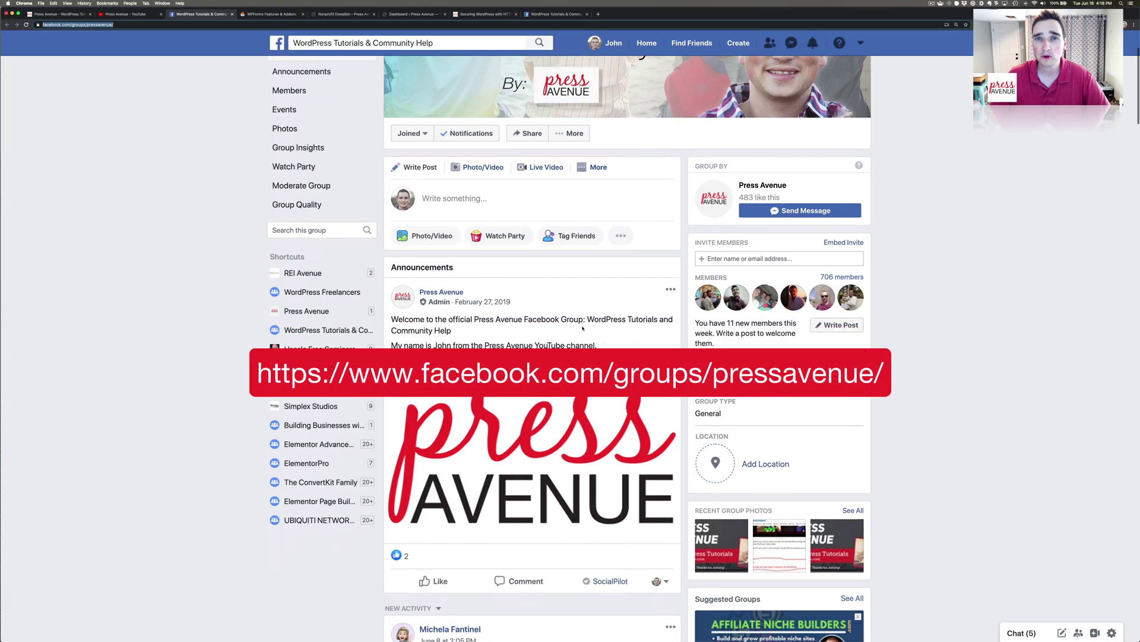
scroll(581, 328, "down", 7)
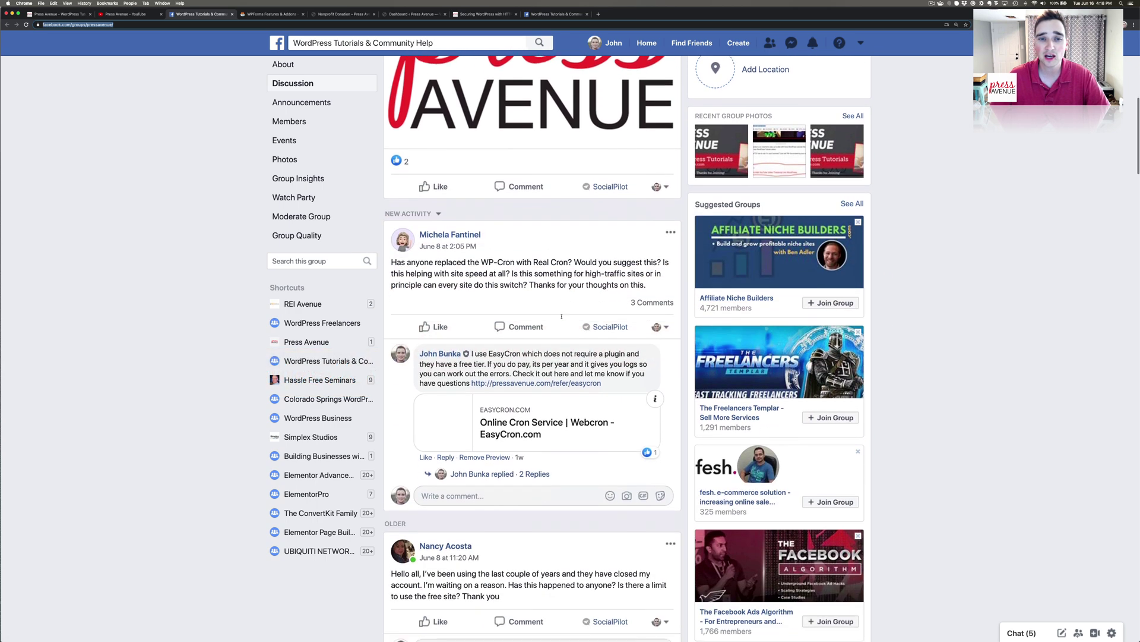
scroll(562, 318, "down", 6)
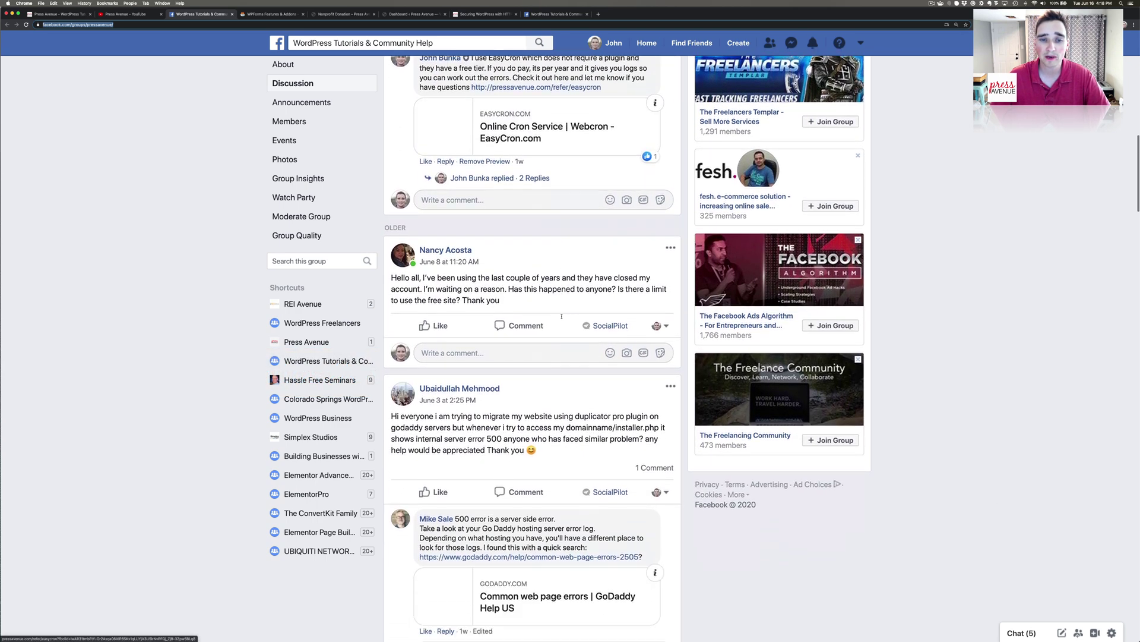
scroll(562, 318, "down", 3)
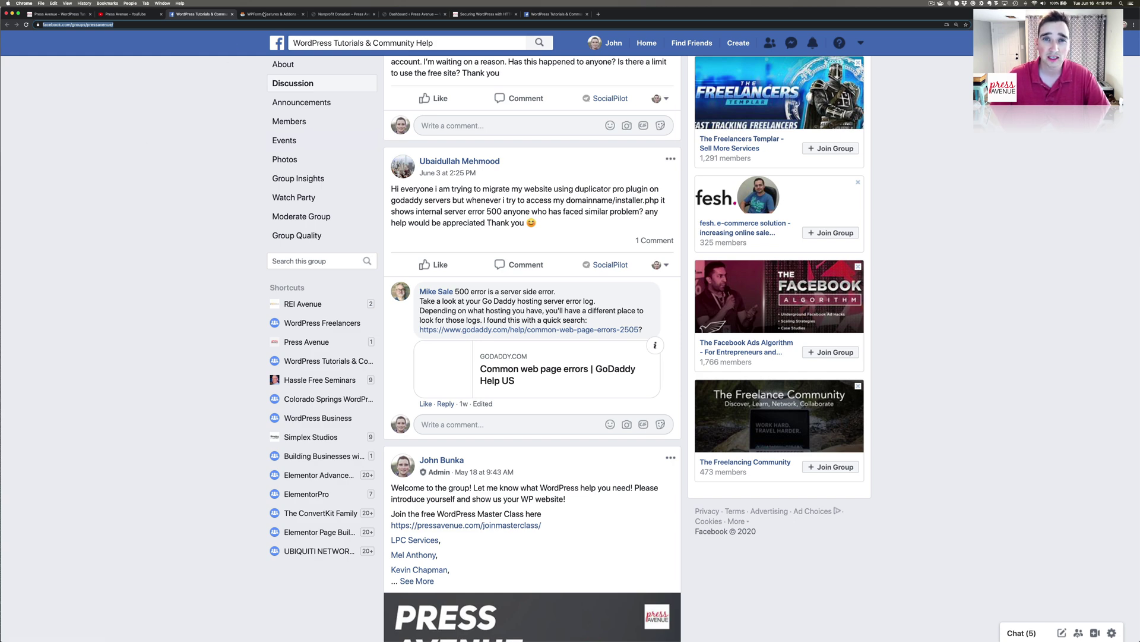
left_click(264, 14)
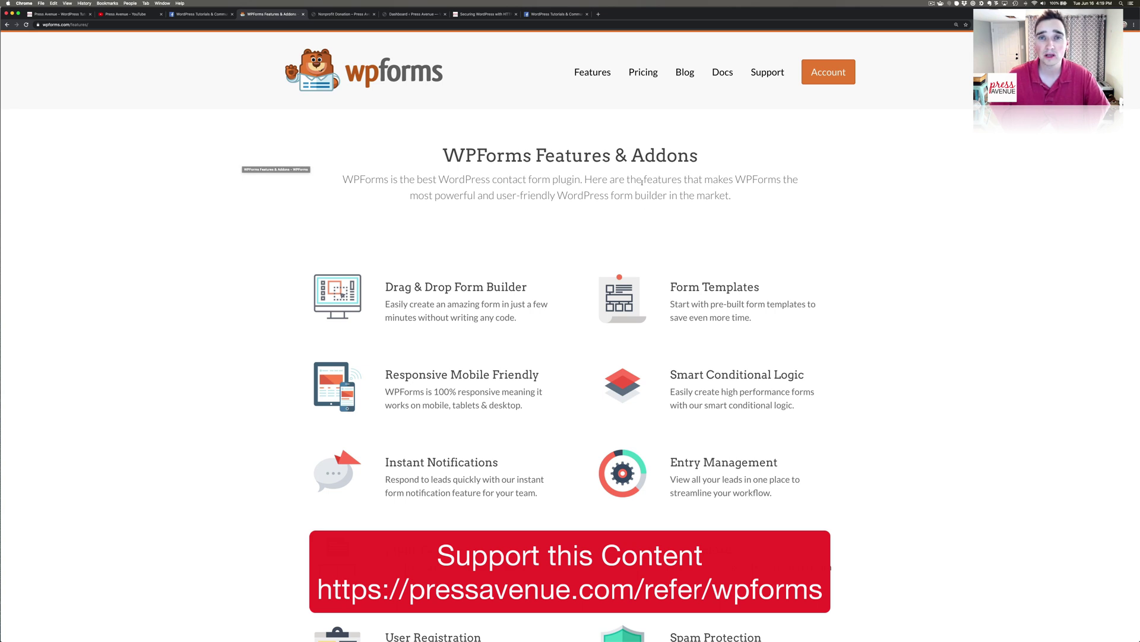
Review WPForms pricing, noting PayPal and the Pro plan's 199 price, then go to the zoo Donations page.
left_click(644, 73)
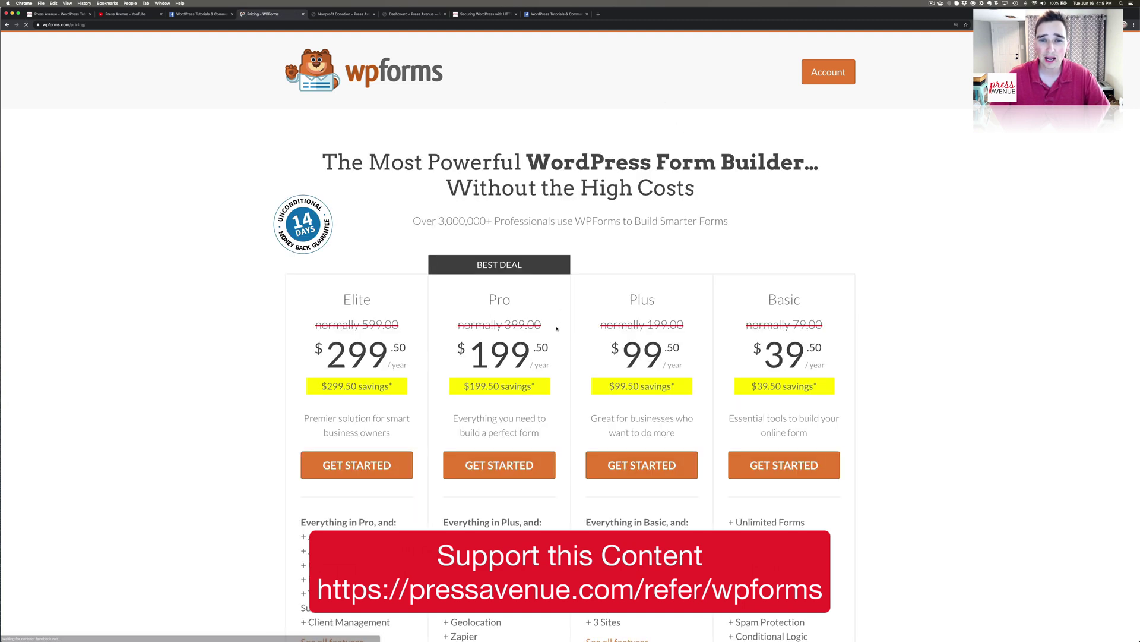
scroll(556, 321, "down", 5)
scroll(556, 321, "down", 4)
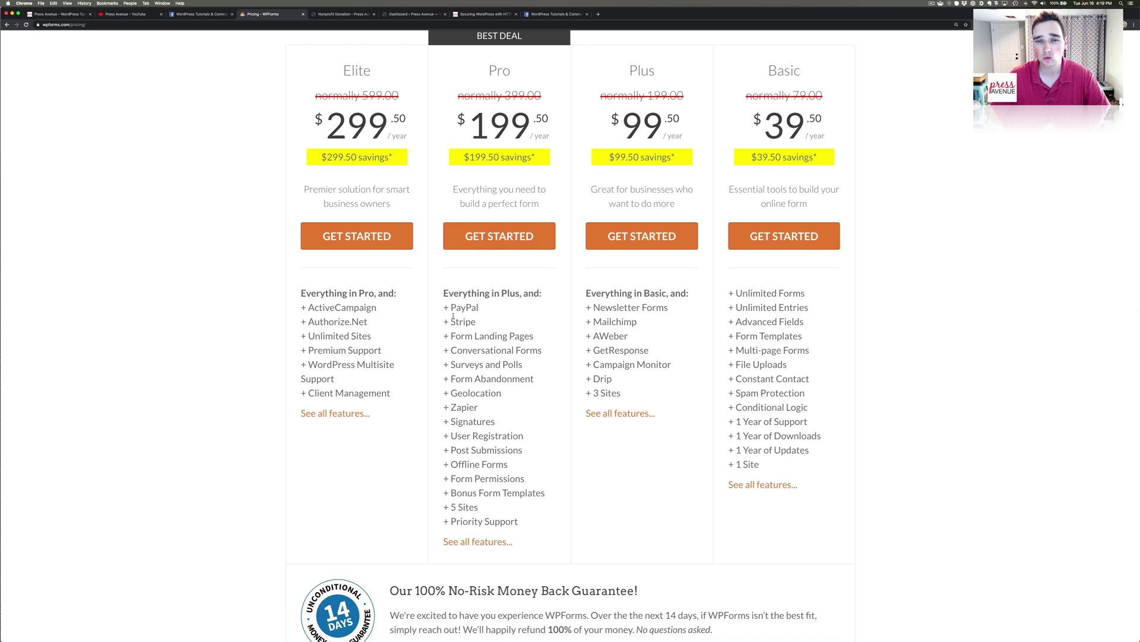
left_click_drag(452, 307, 480, 307)
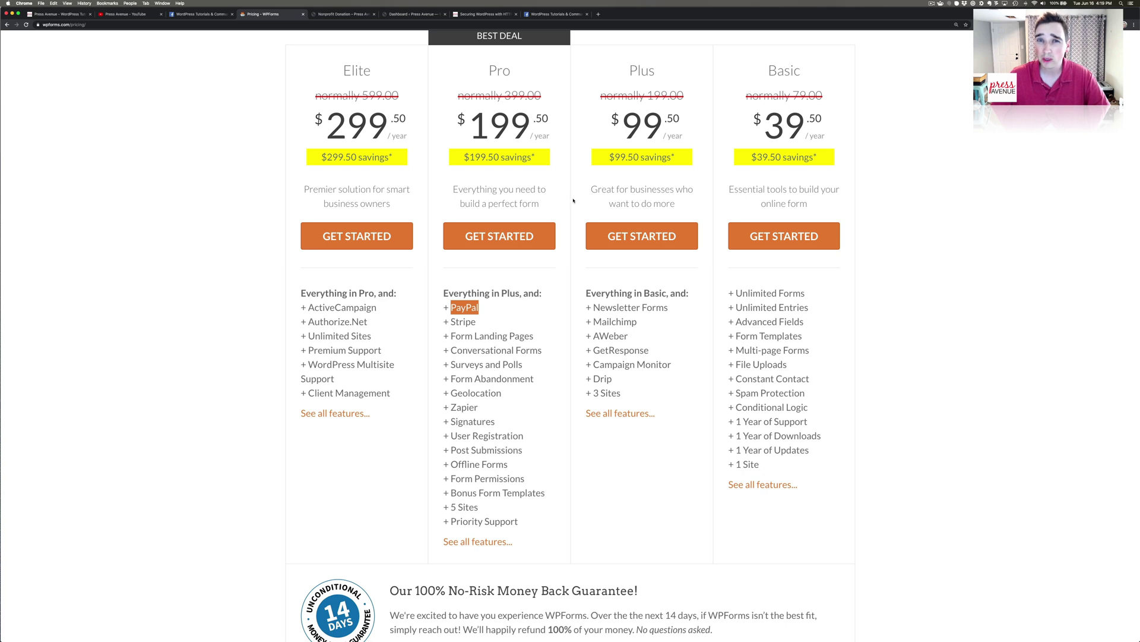
left_click_drag(480, 134, 549, 122)
left_click(555, 122)
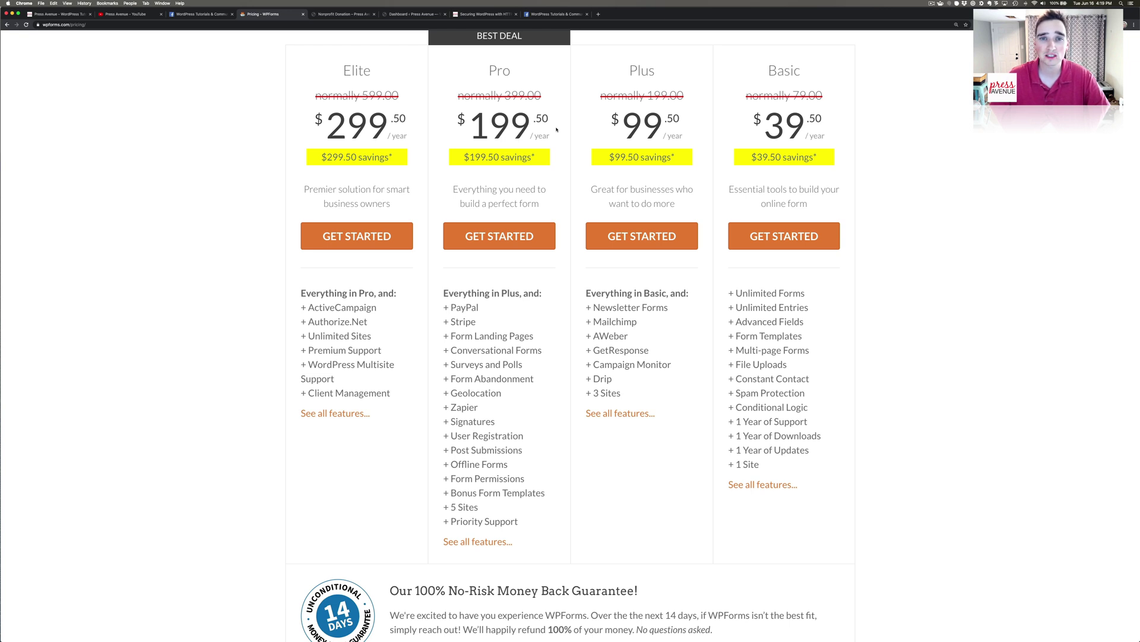
scroll(557, 129, "up", 1)
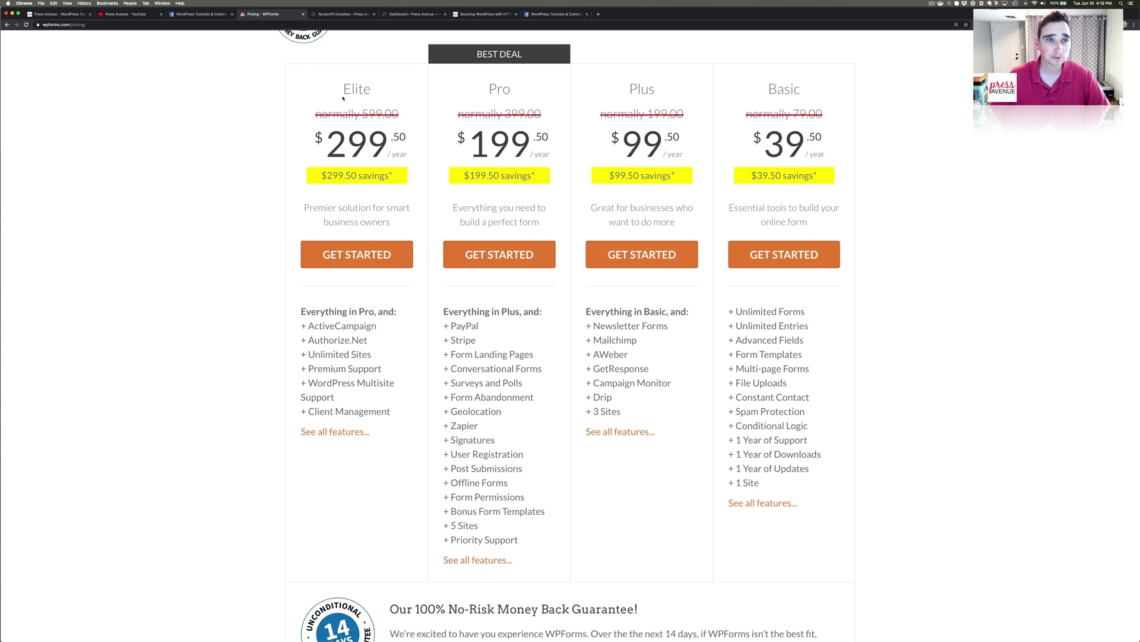
left_click(322, 14)
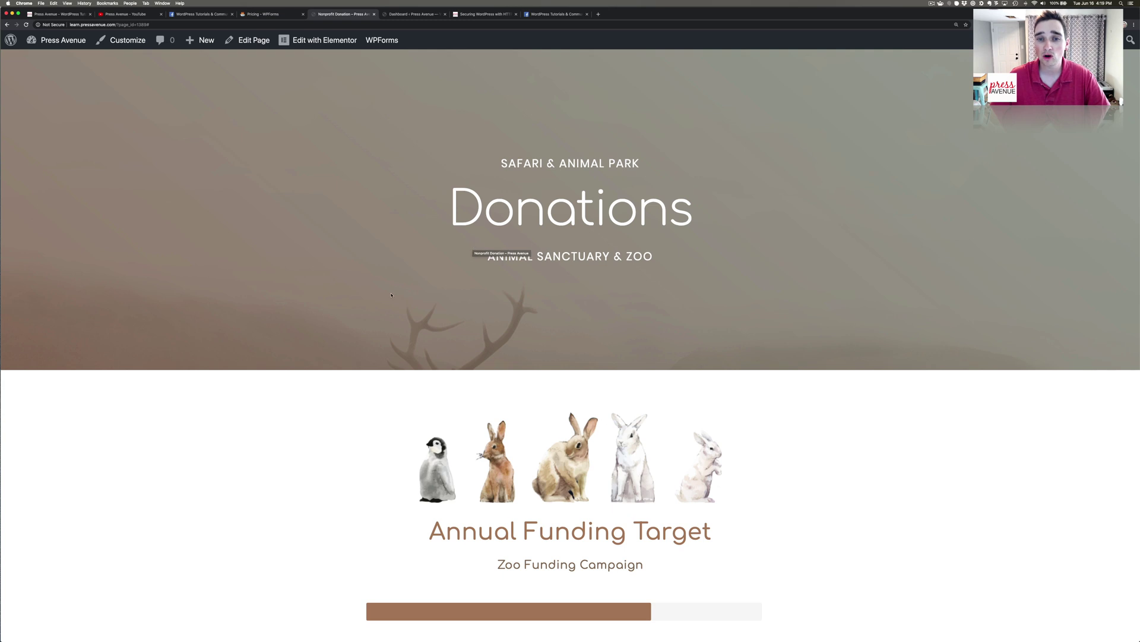
Read the Donations page FAQ, expanding the questions on how donations are used and choosing a park area.
scroll(446, 275, "down", 5)
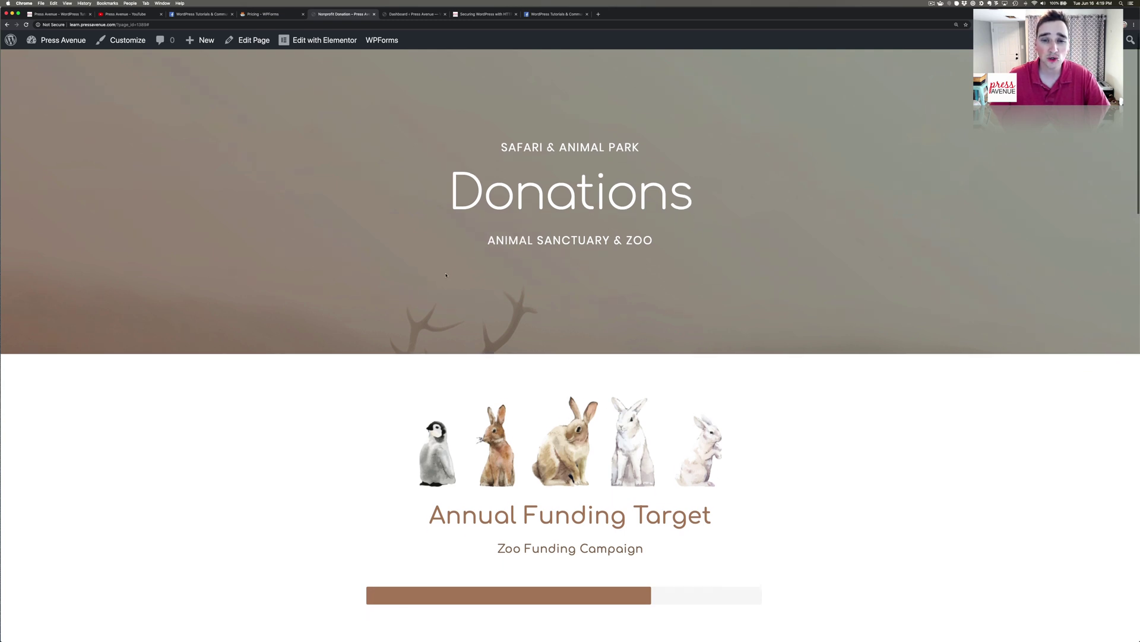
scroll(448, 272, "down", 3)
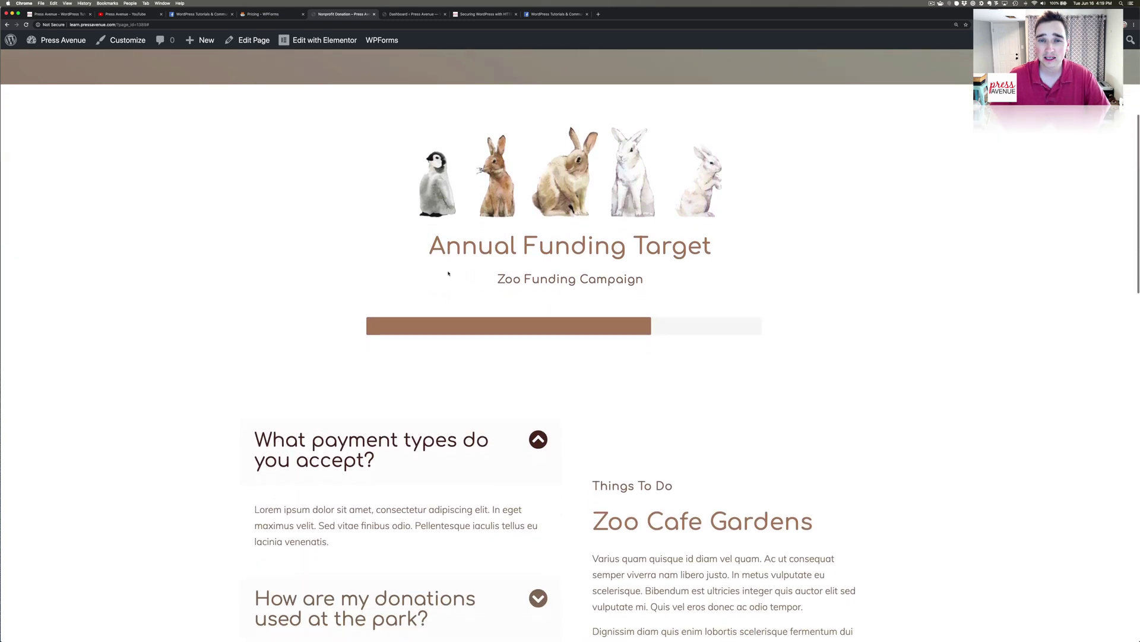
scroll(603, 340, "down", 3)
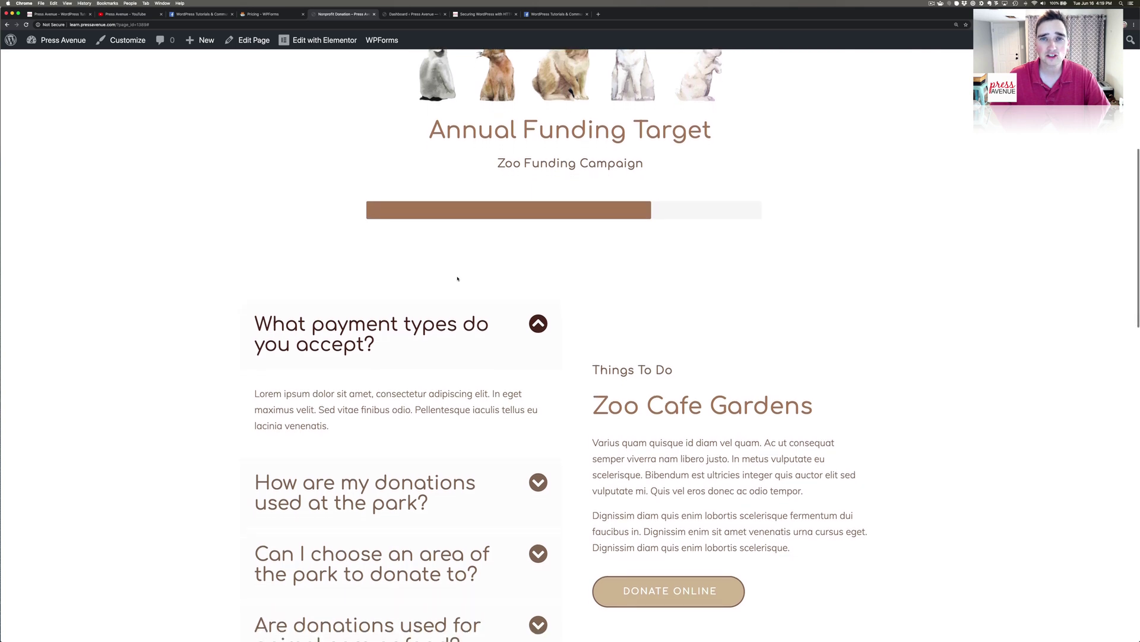
left_click_drag(255, 286, 357, 321)
left_click(544, 377)
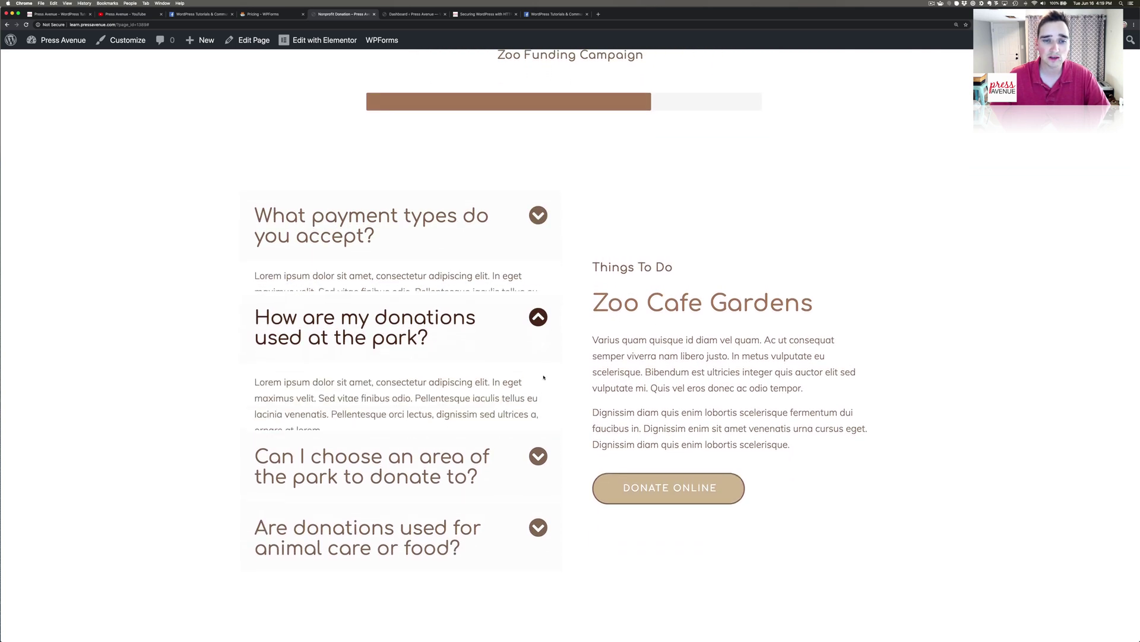
left_click(538, 469)
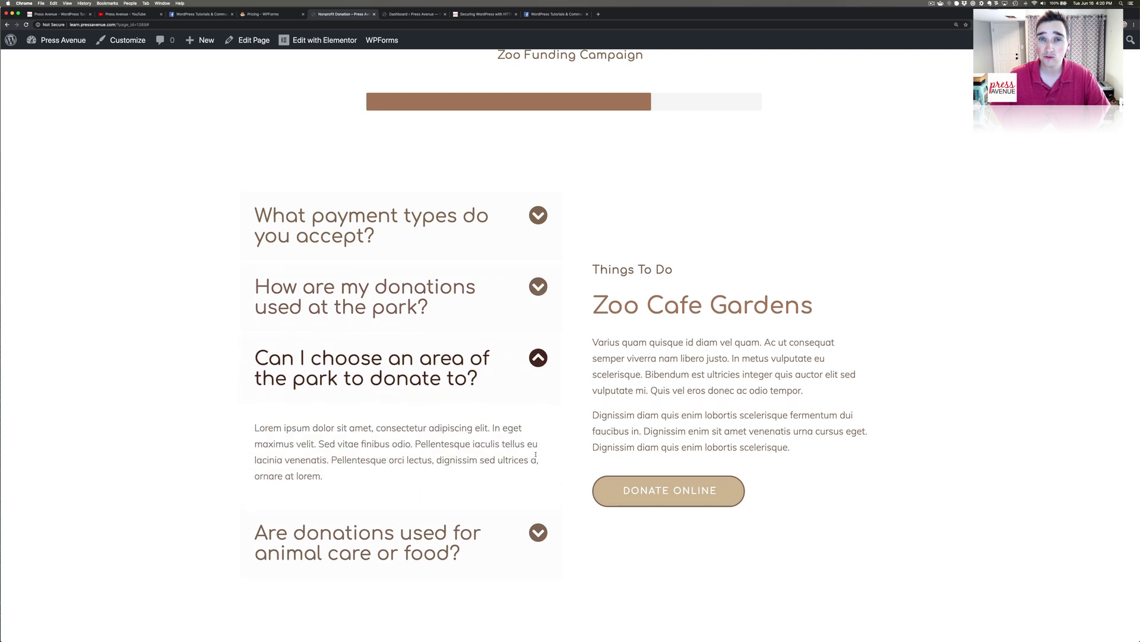
scroll(535, 453, "up", 10)
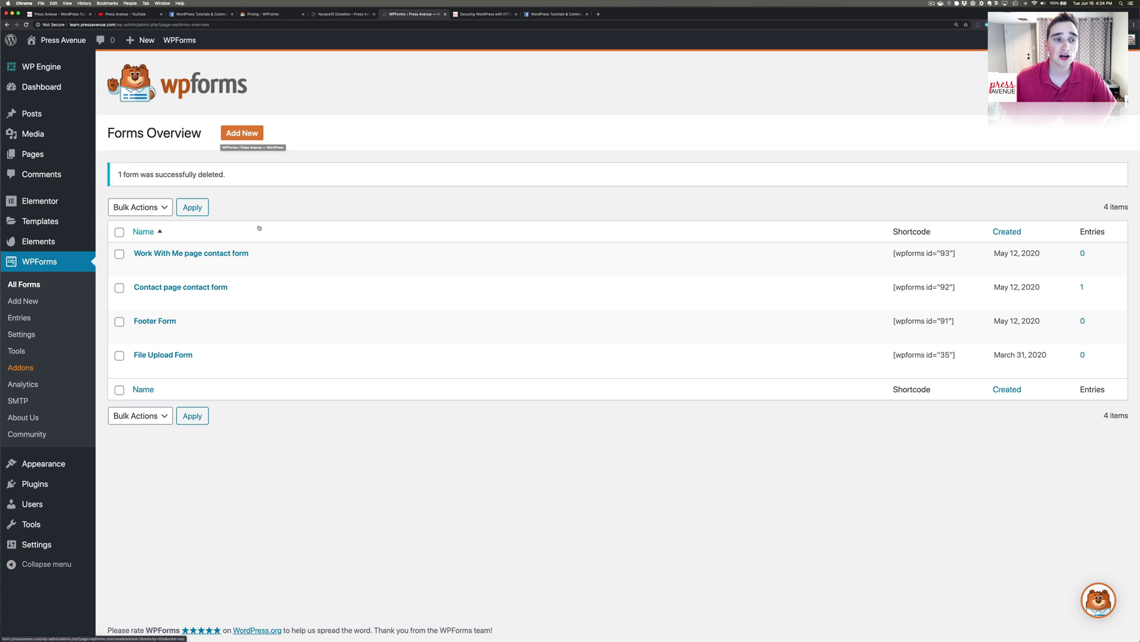
left_click(34, 483)
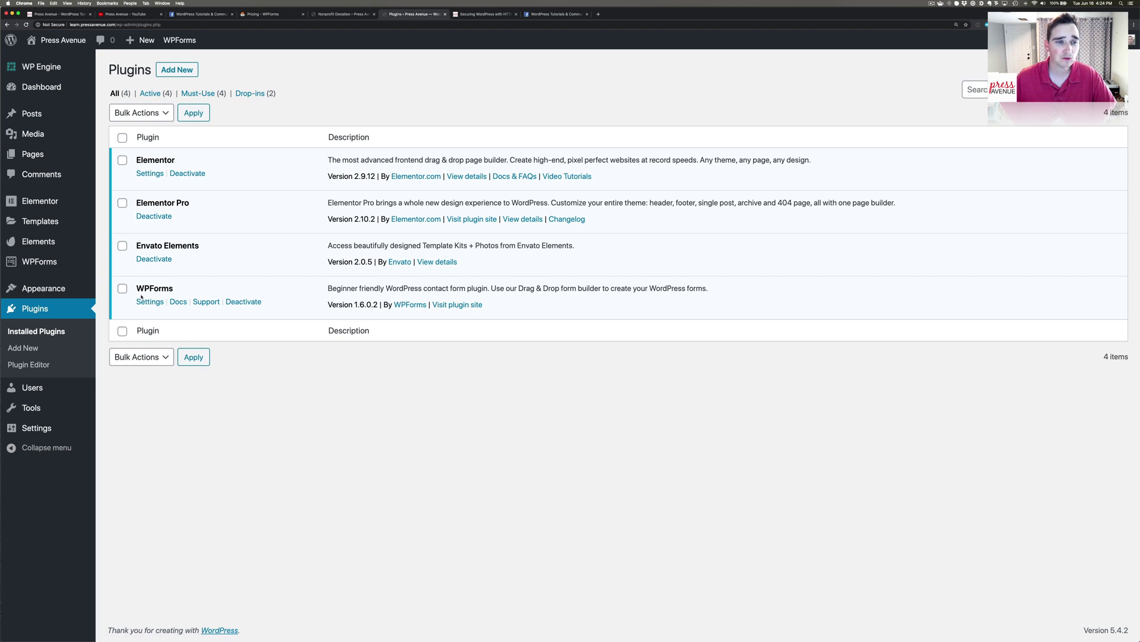
left_click_drag(137, 287, 181, 284)
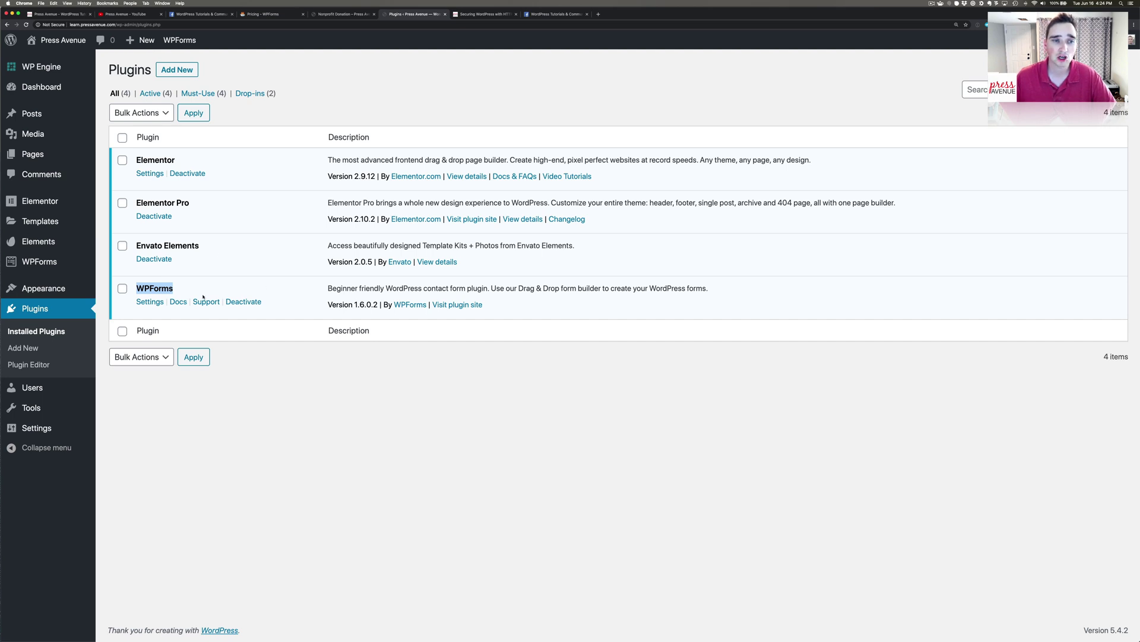
double_click(150, 287)
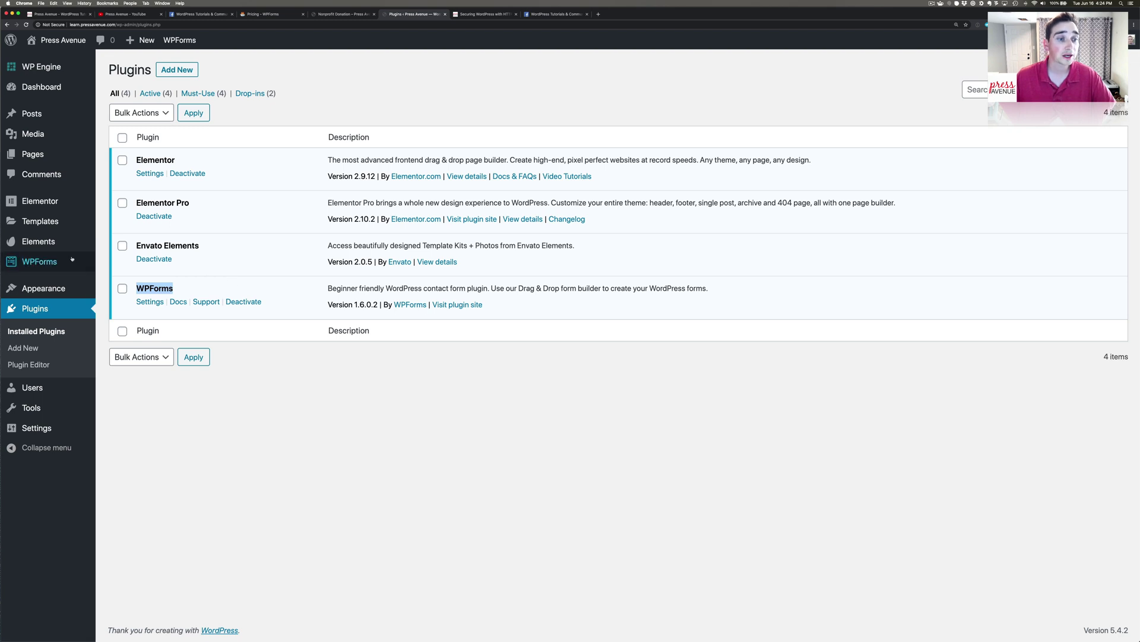
left_click(39, 262)
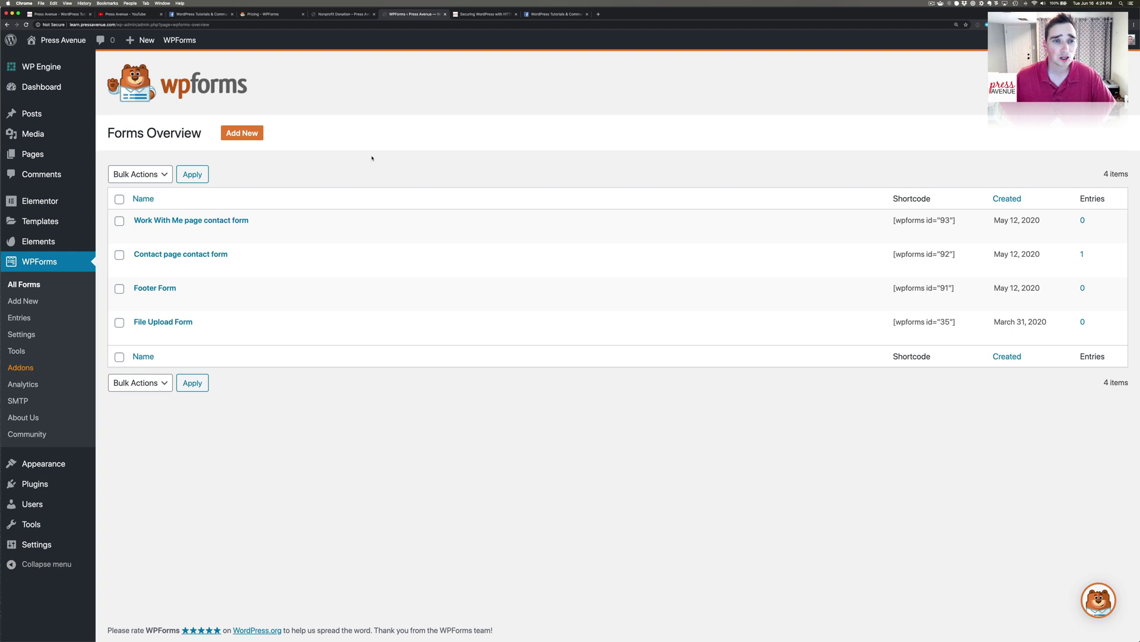
Create a new form named 'Zoo Donation' from the Blank Form template.
left_click(242, 132)
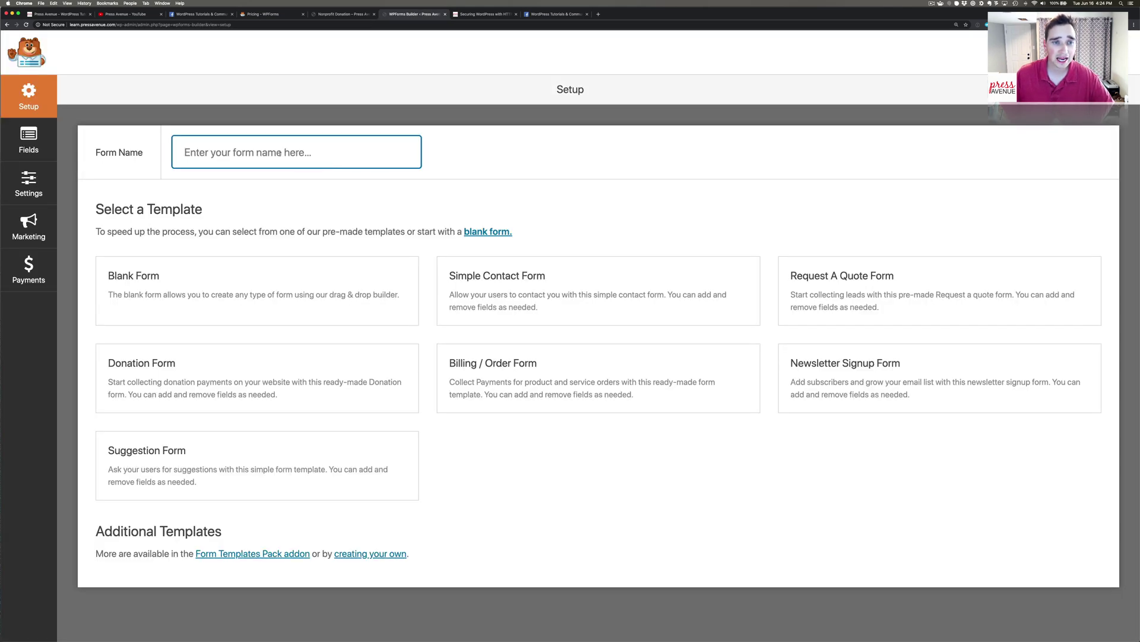
type("Zoo ")
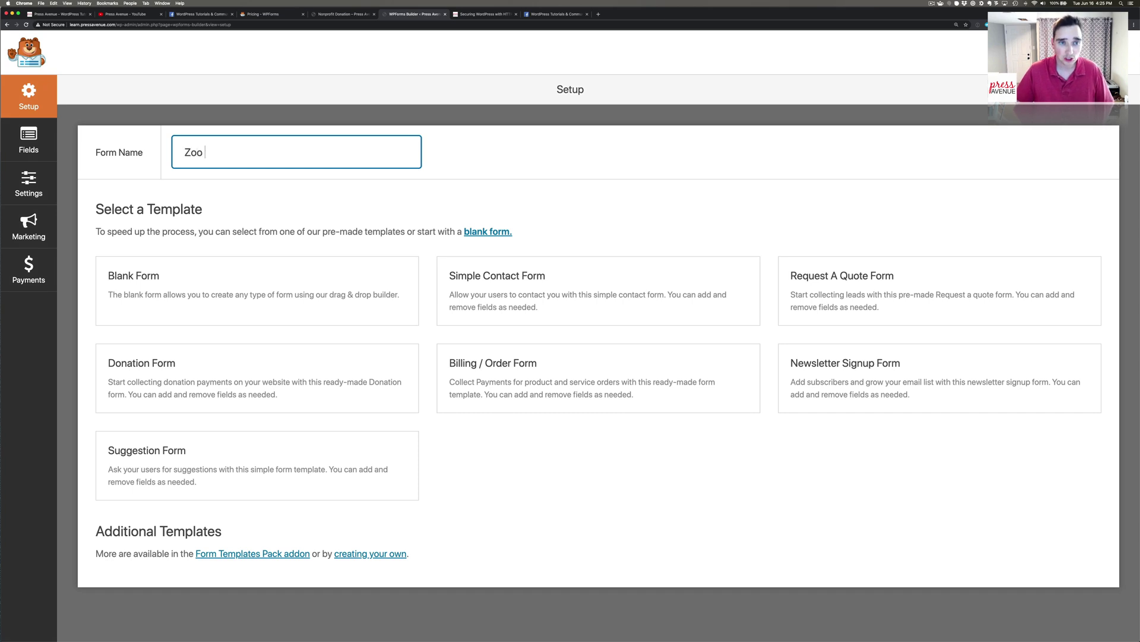
type("Donation")
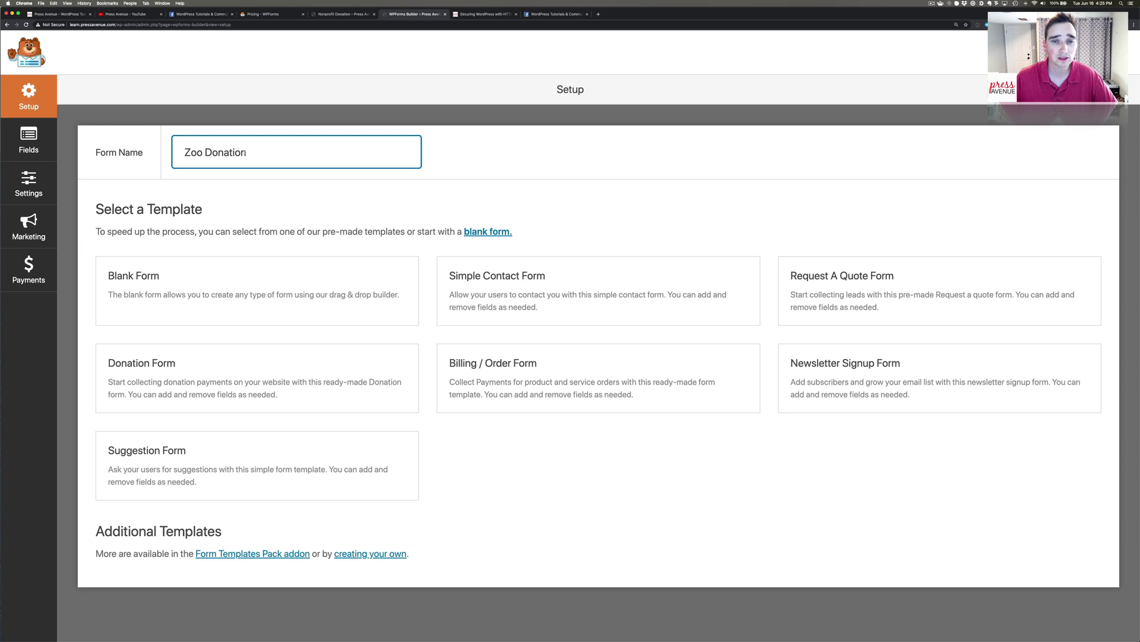
left_click(111, 211)
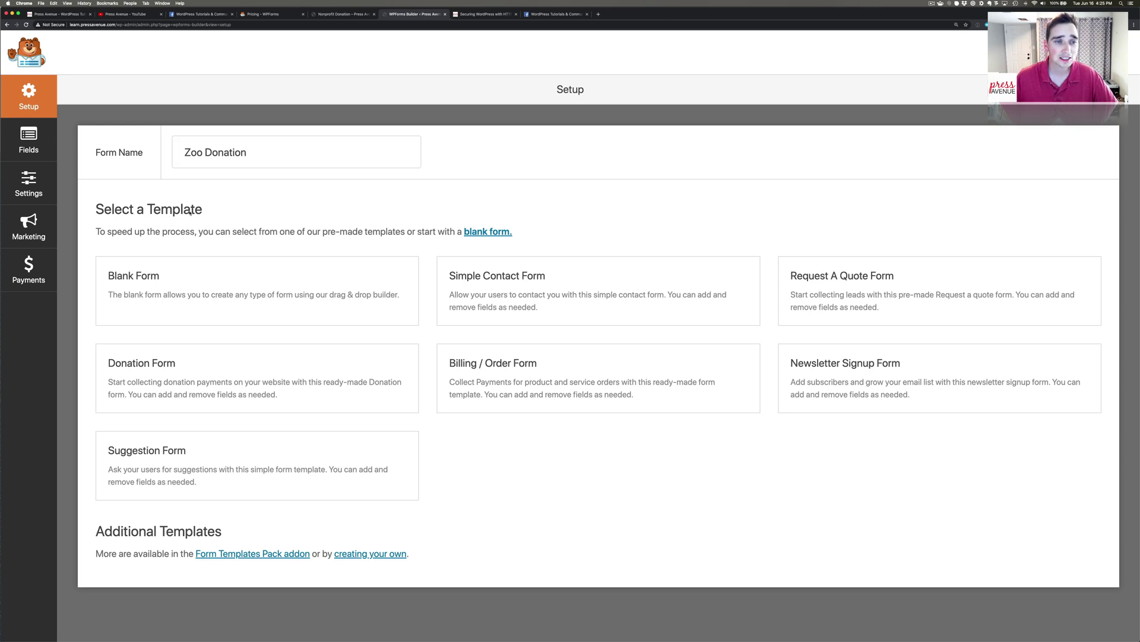
mouse_move(278, 391)
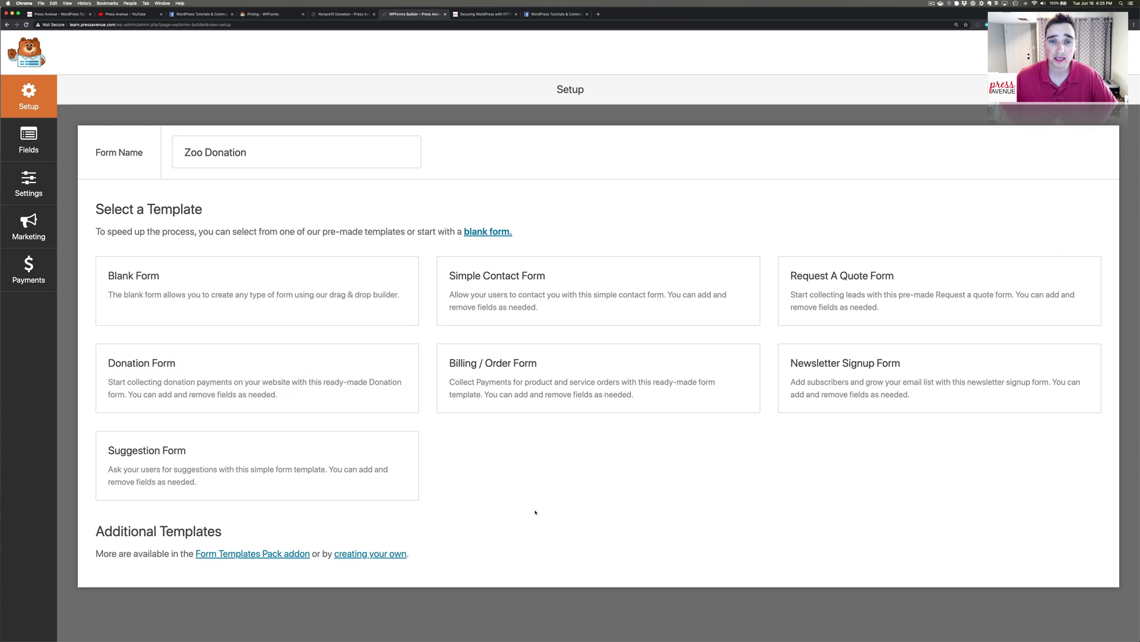
mouse_move(303, 306)
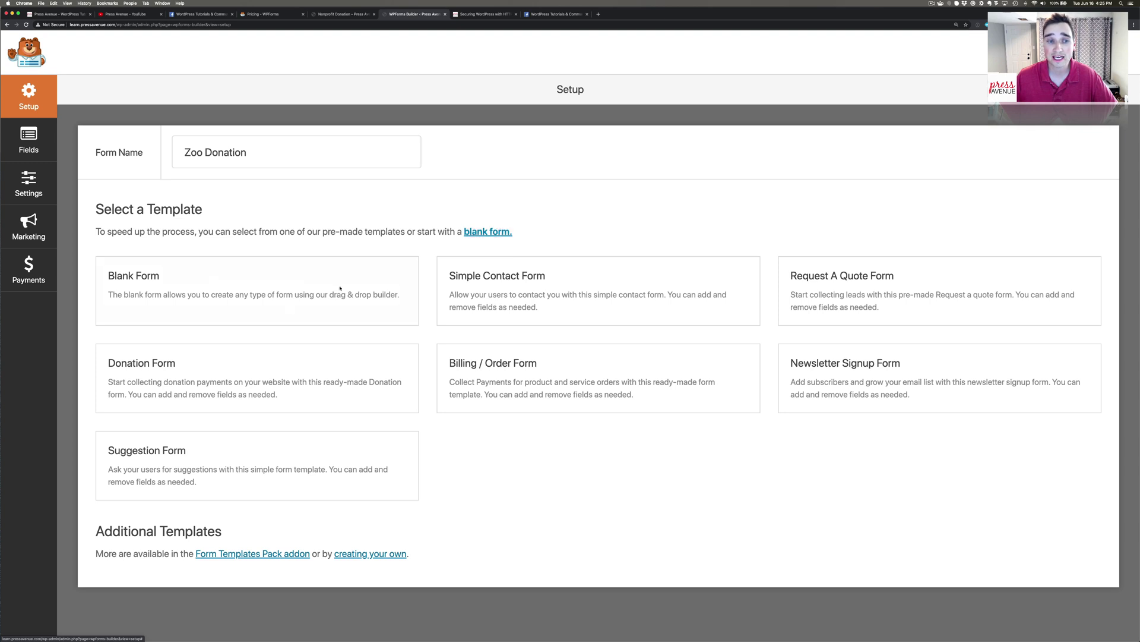
left_click(259, 291)
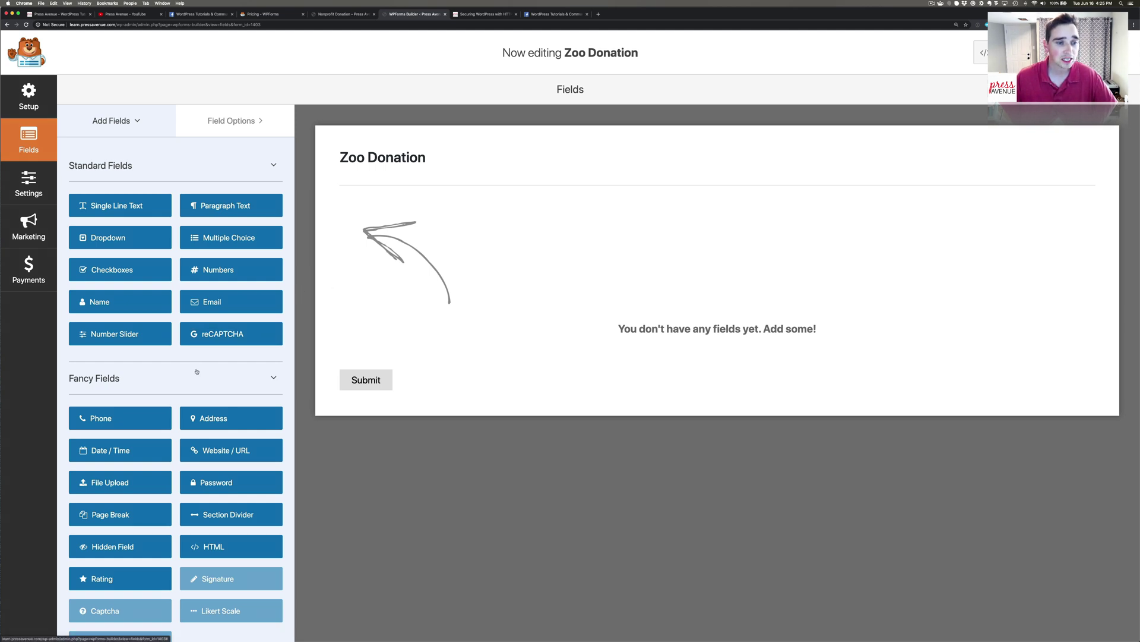
Add Name, Email and Phone fields to the Zoo Donation form.
left_click(132, 302)
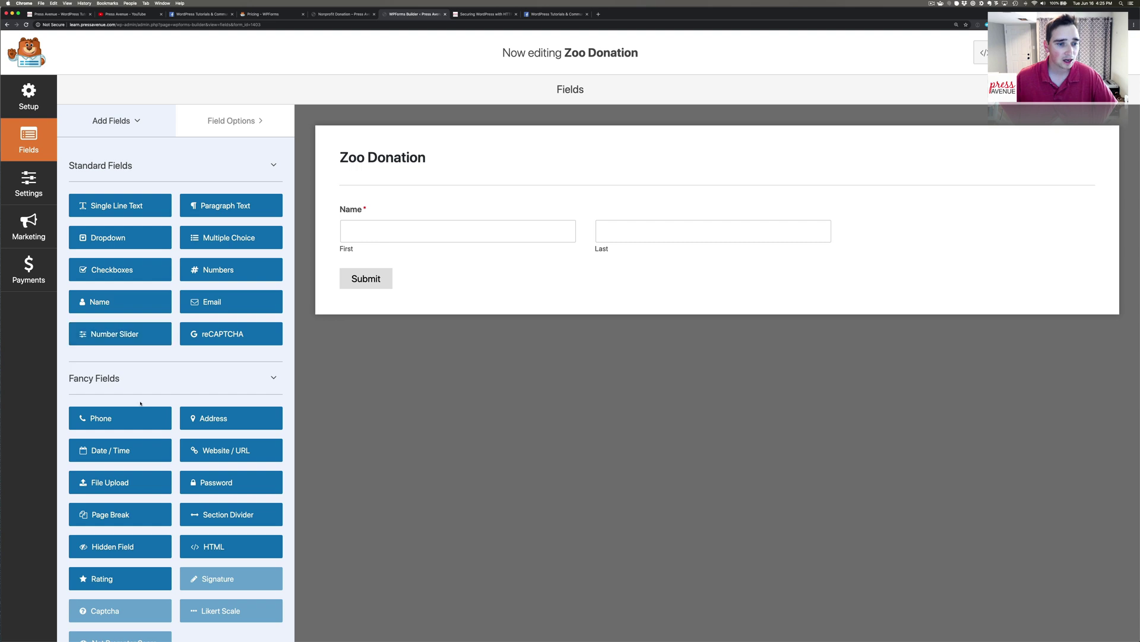
left_click(212, 304)
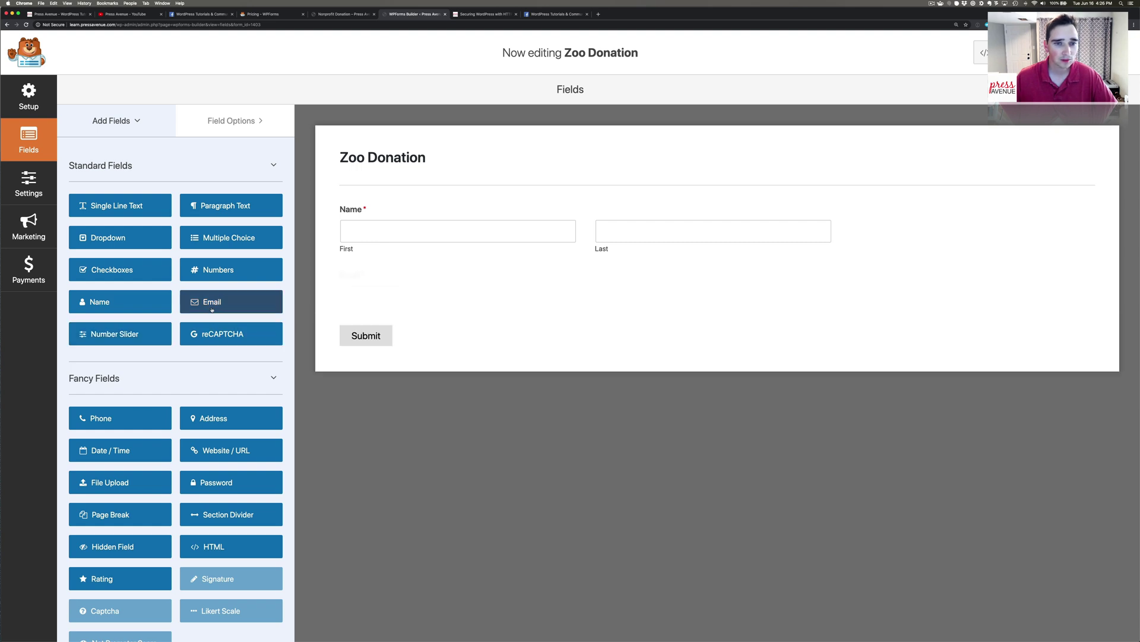
left_click(157, 417)
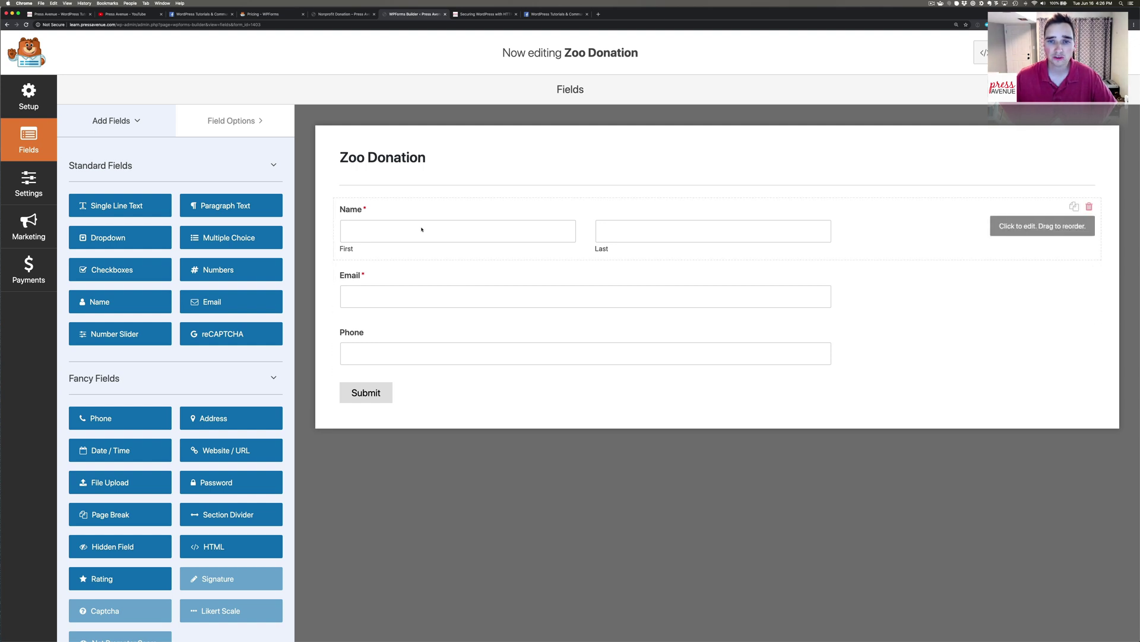
Set the Email field to the first column of a two-equal-columns layout.
left_click(385, 288)
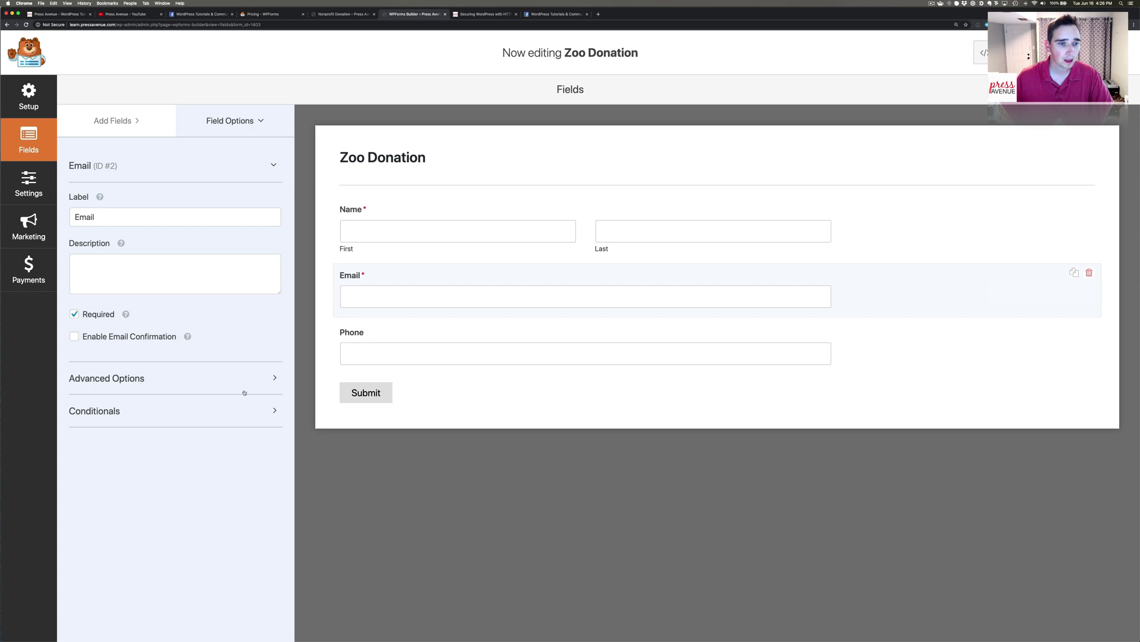
left_click(270, 380)
scroll(232, 406, "down", 1)
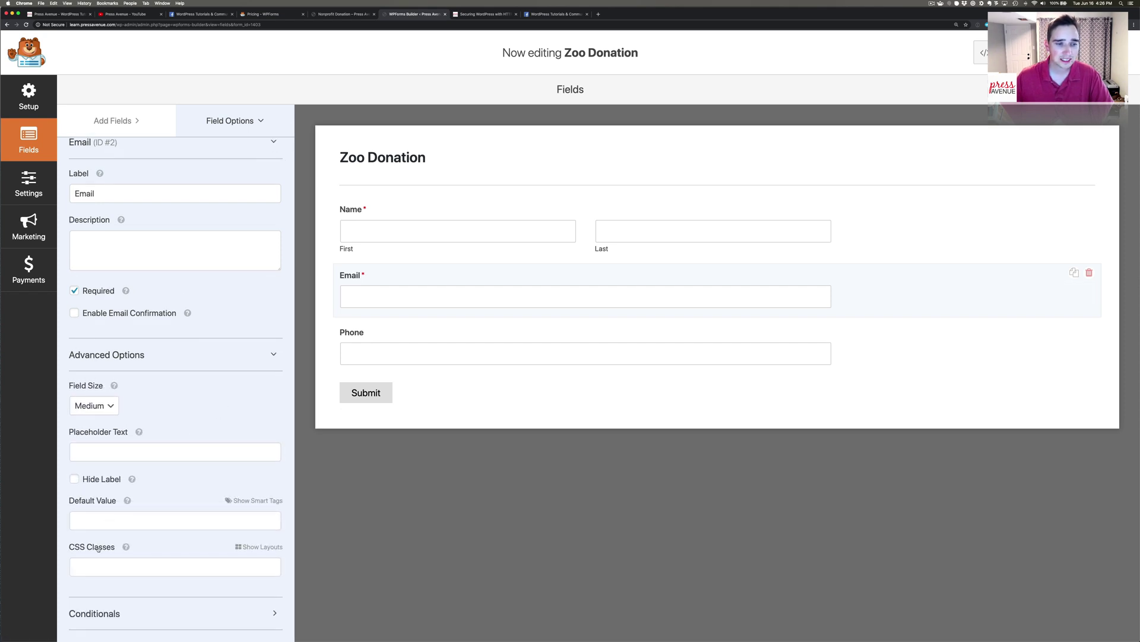
left_click(274, 547)
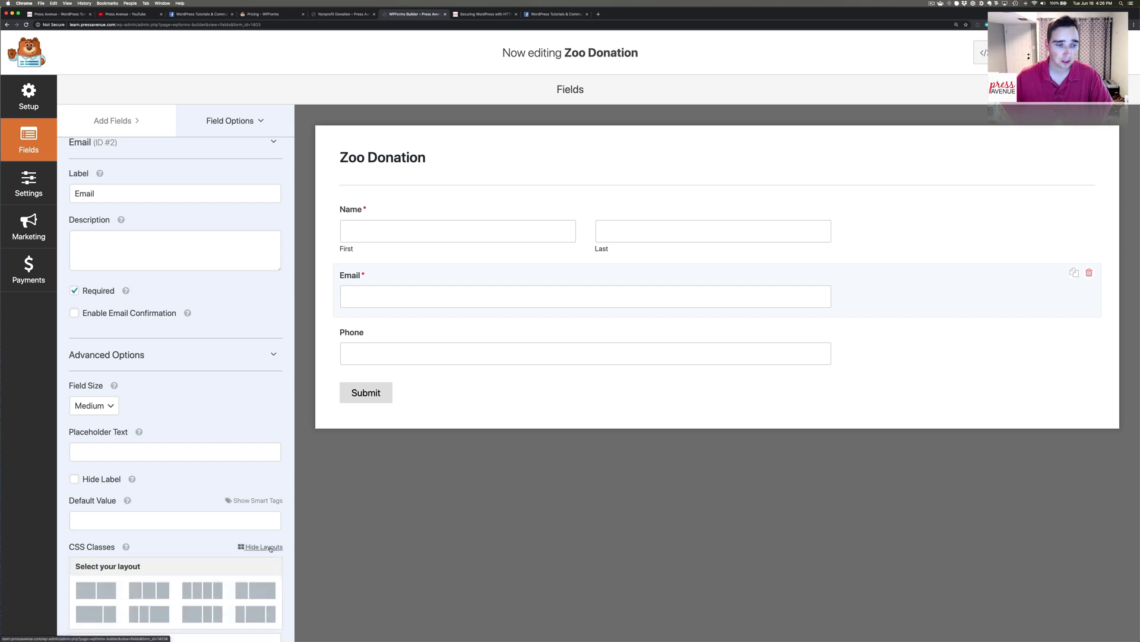
scroll(178, 535, "down", 2)
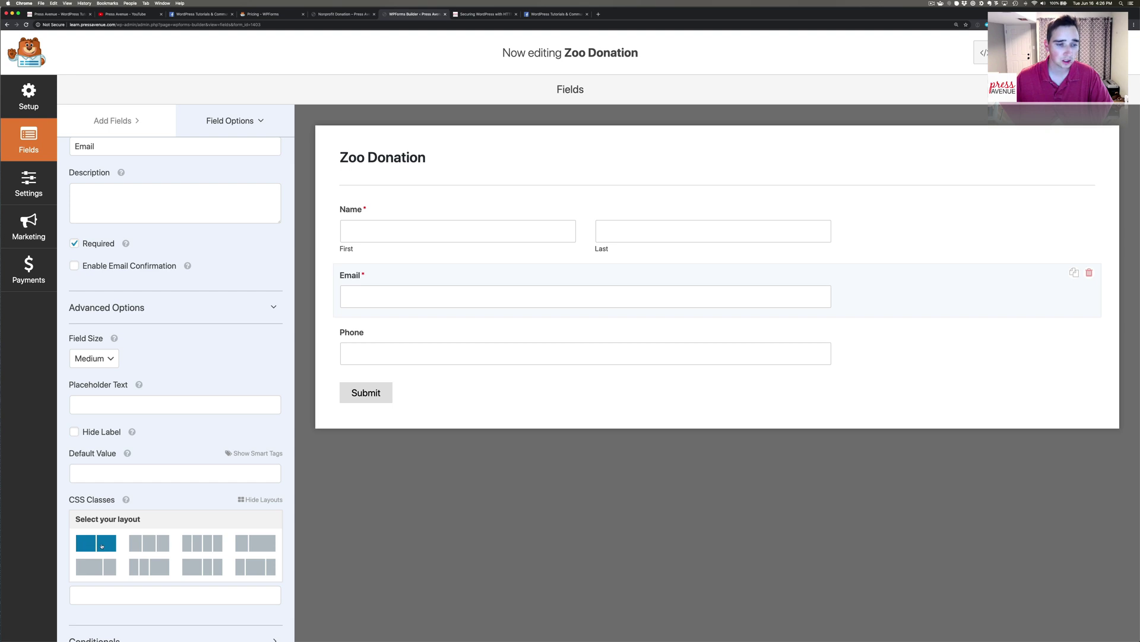
left_click(102, 546)
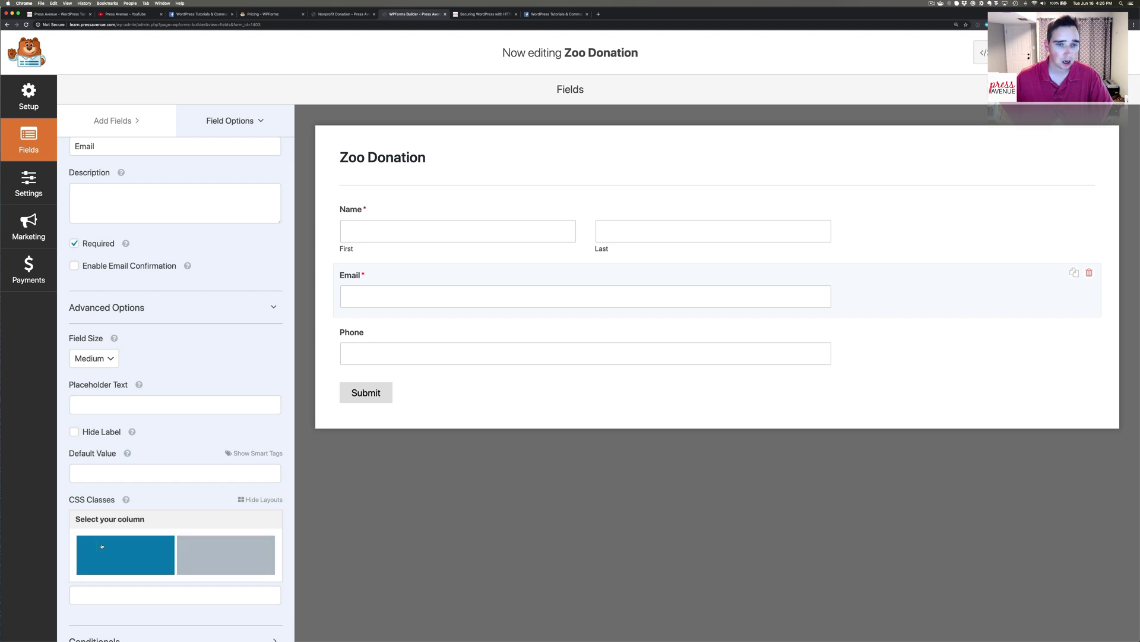
left_click(143, 559)
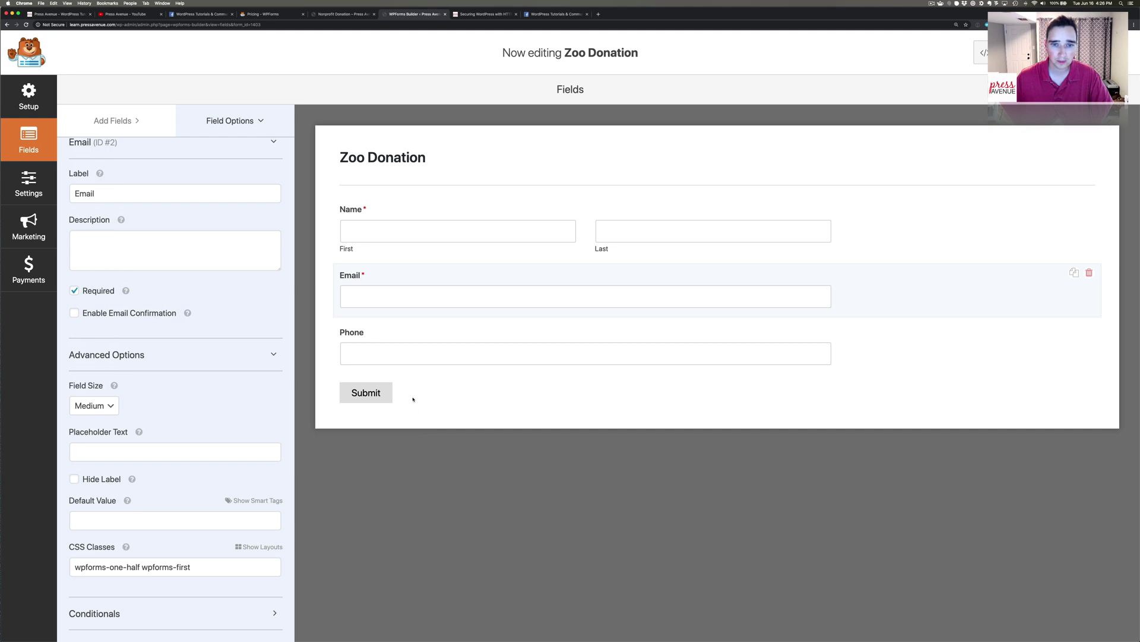
Set the Phone field to the second column of the same two-column layout.
left_click(390, 329)
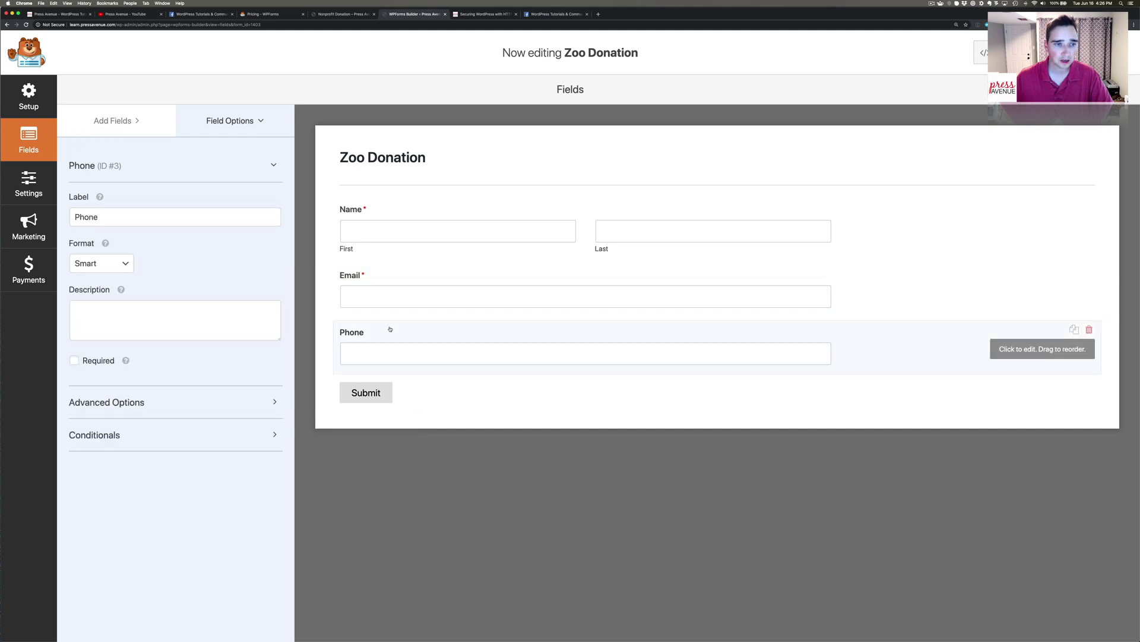
left_click(139, 405)
scroll(252, 545, "down", 2)
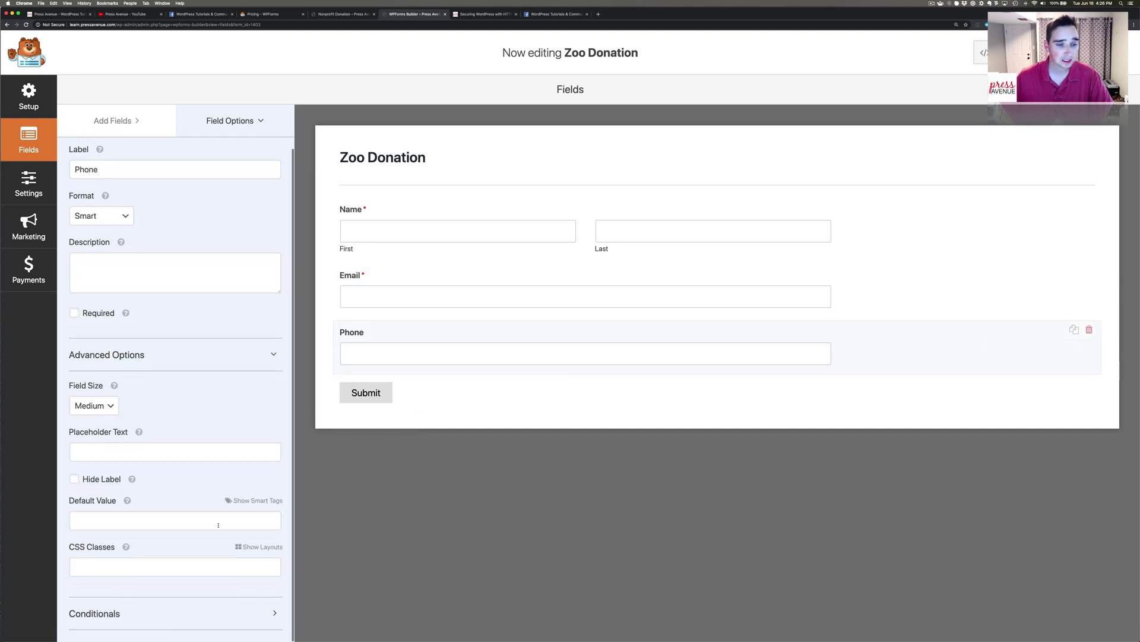
left_click(253, 545)
scroll(253, 545, "down", 3)
left_click(105, 517)
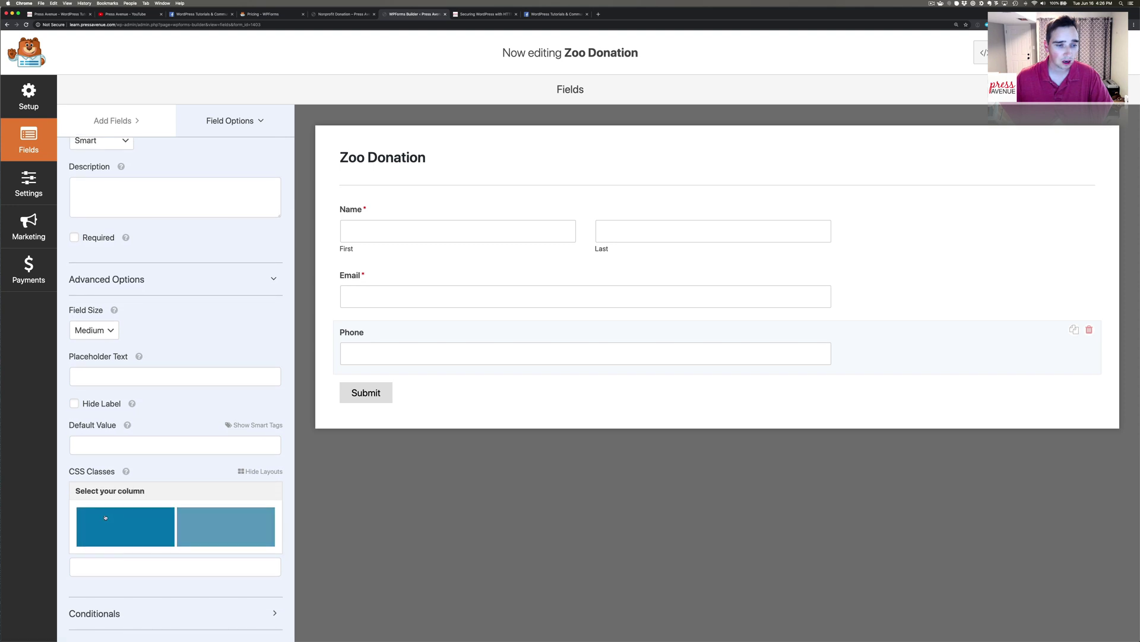
left_click(224, 527)
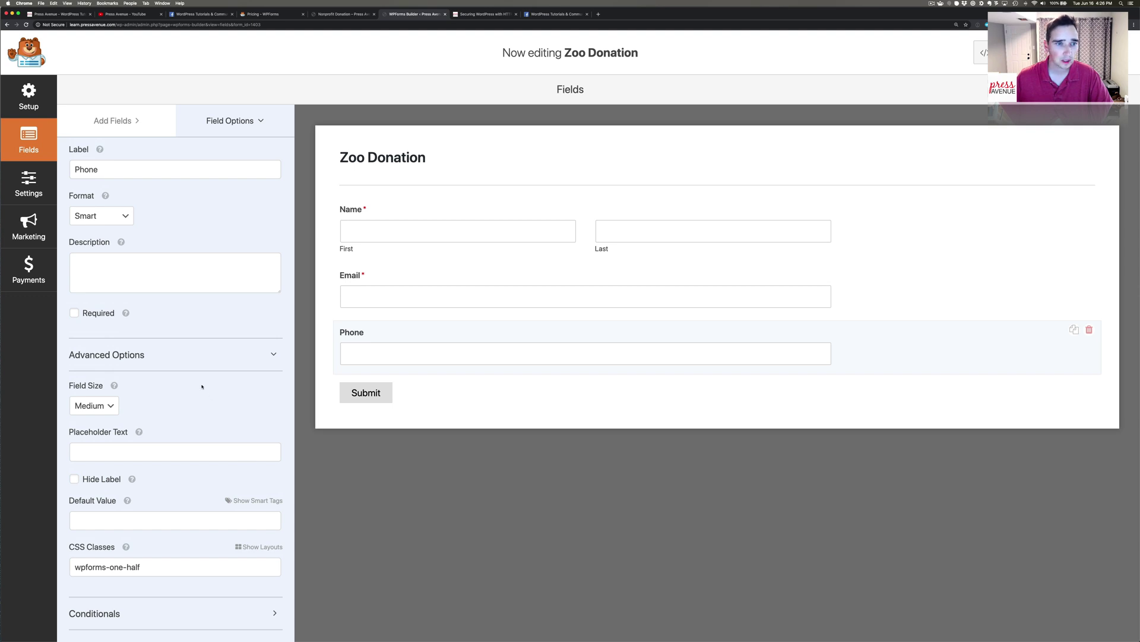
left_click(112, 120)
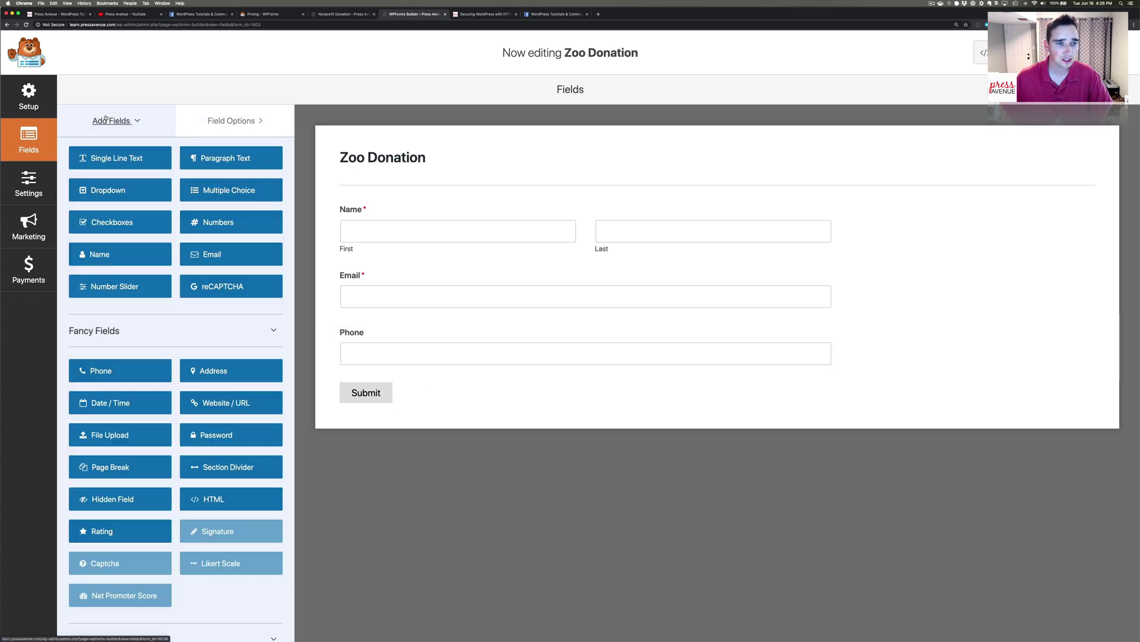
Add a Single Line Text field below Phone labelled 'Dedicate Your donation to...'.
scroll(175, 264, "up", 2)
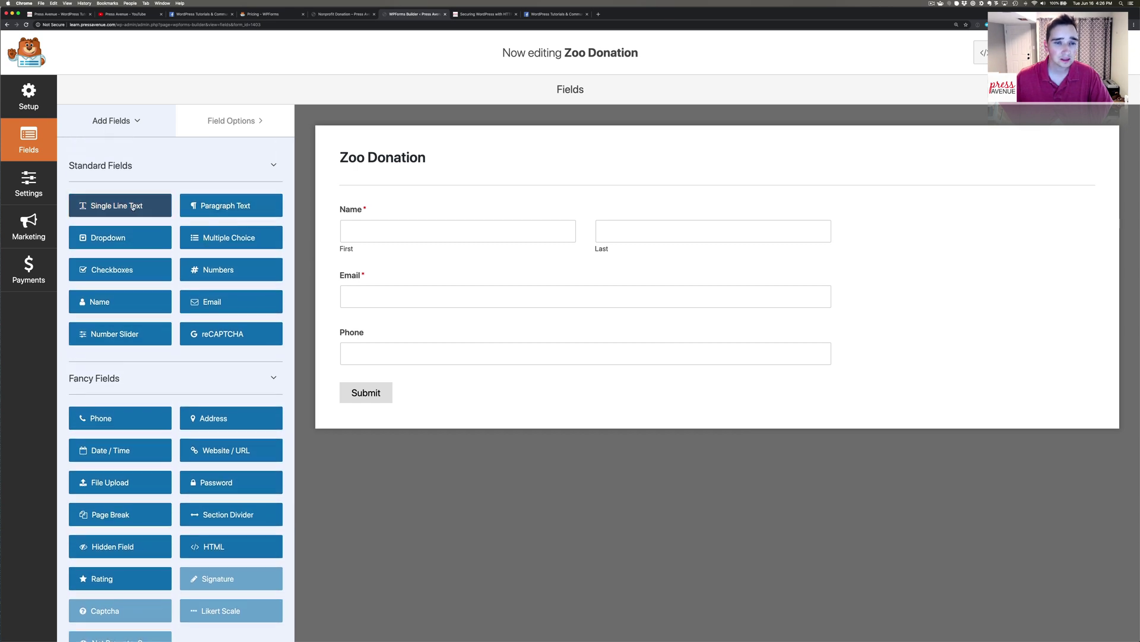
left_click(133, 206)
left_click(431, 395)
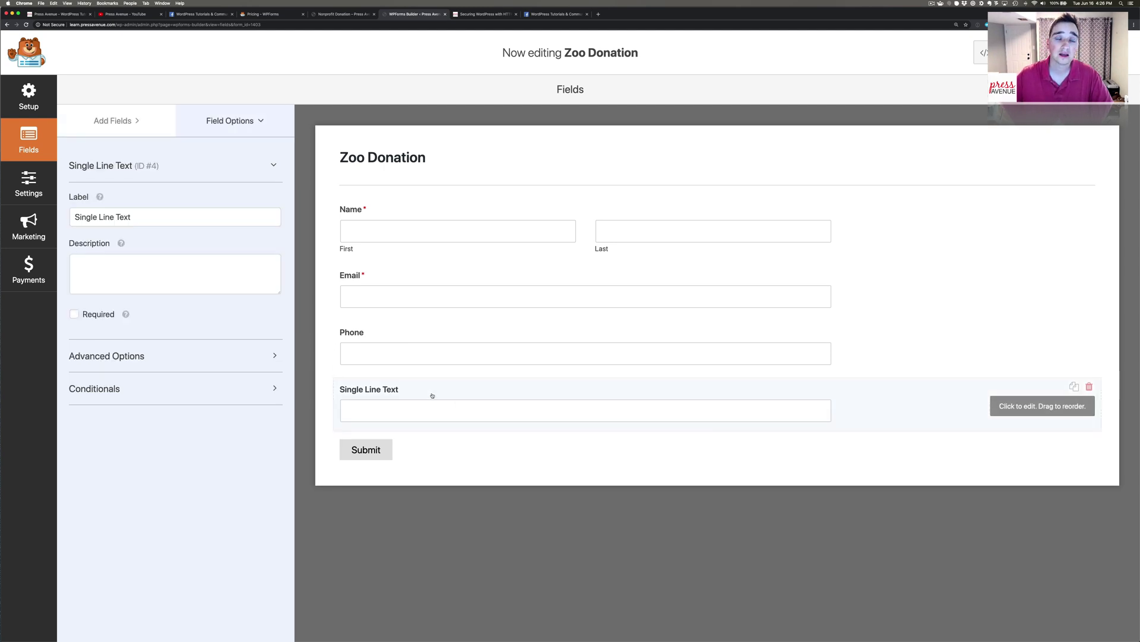
triple_click(143, 216)
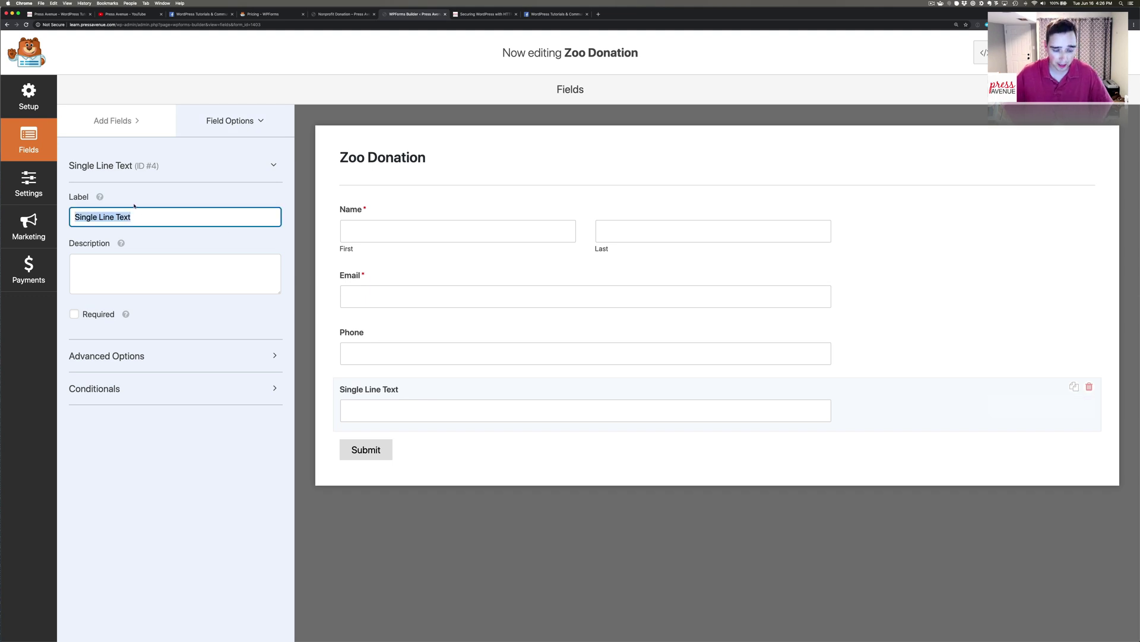
type("Dedicate")
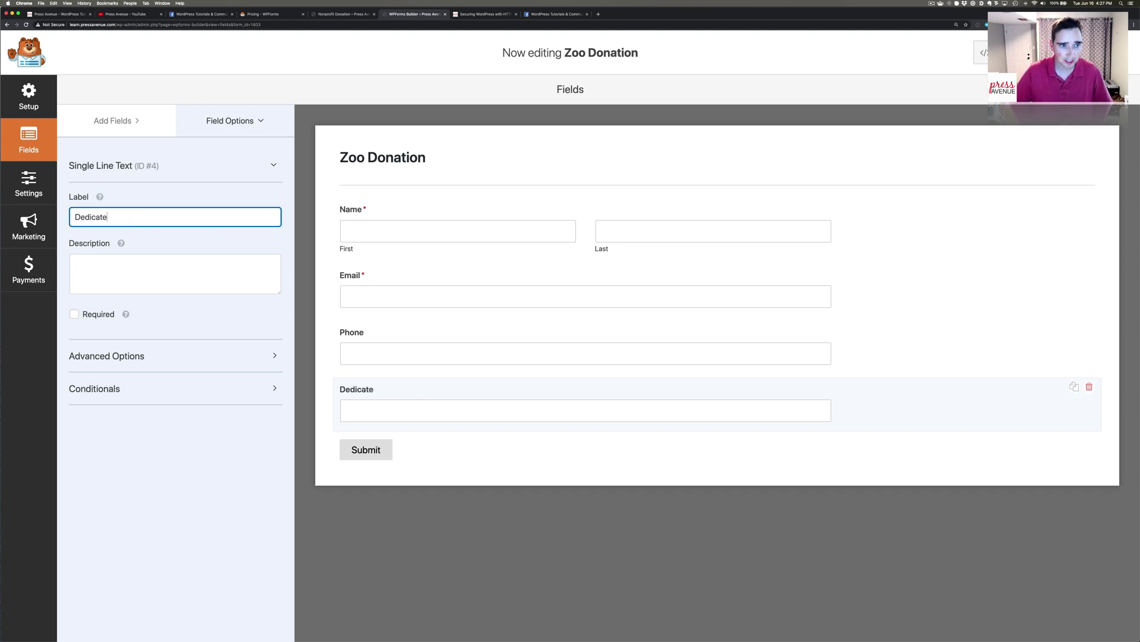
type(" Your ")
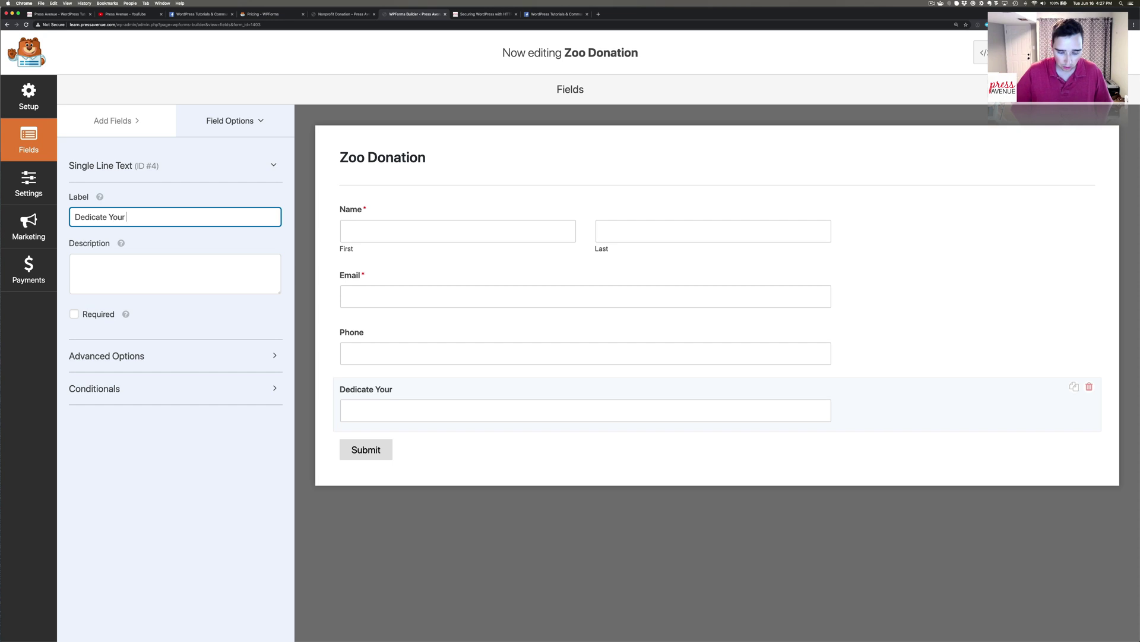
type("donation to...")
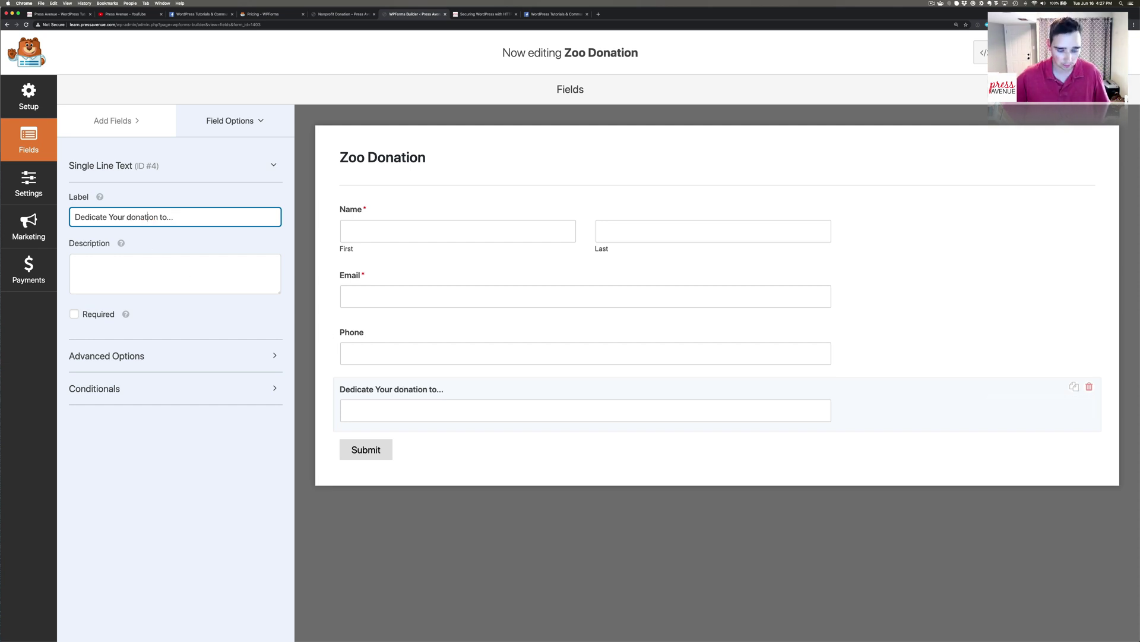
Capitalise the label to 'Dedicate Your Donation To...' and leave the field optional.
double_click(130, 216)
type("Donation")
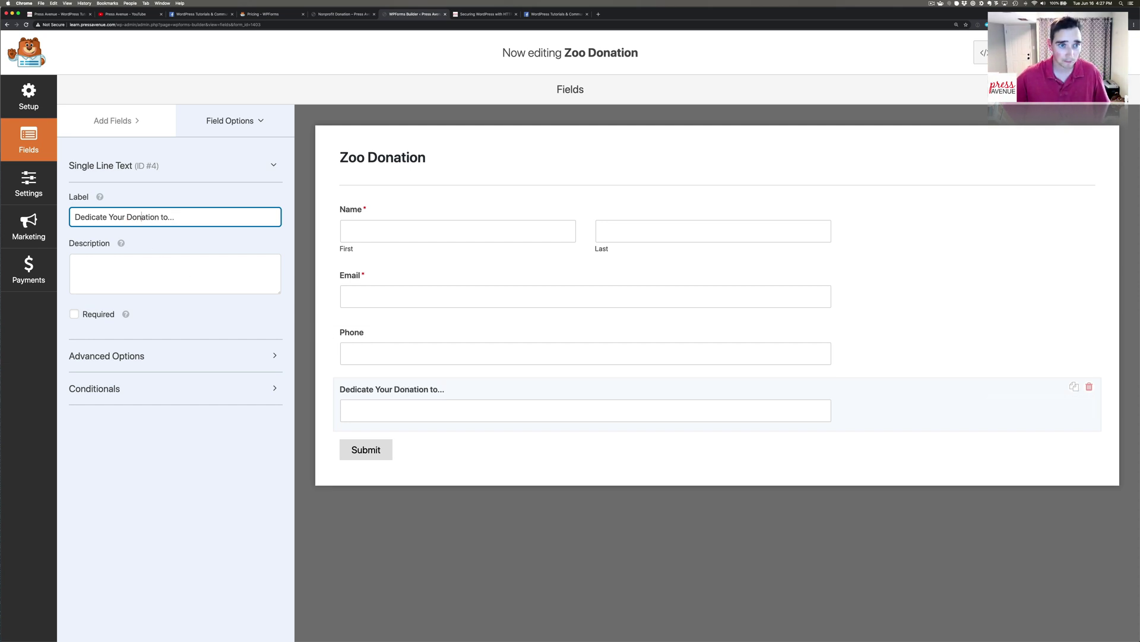
left_click(165, 217)
key("BackSpace")
type("T")
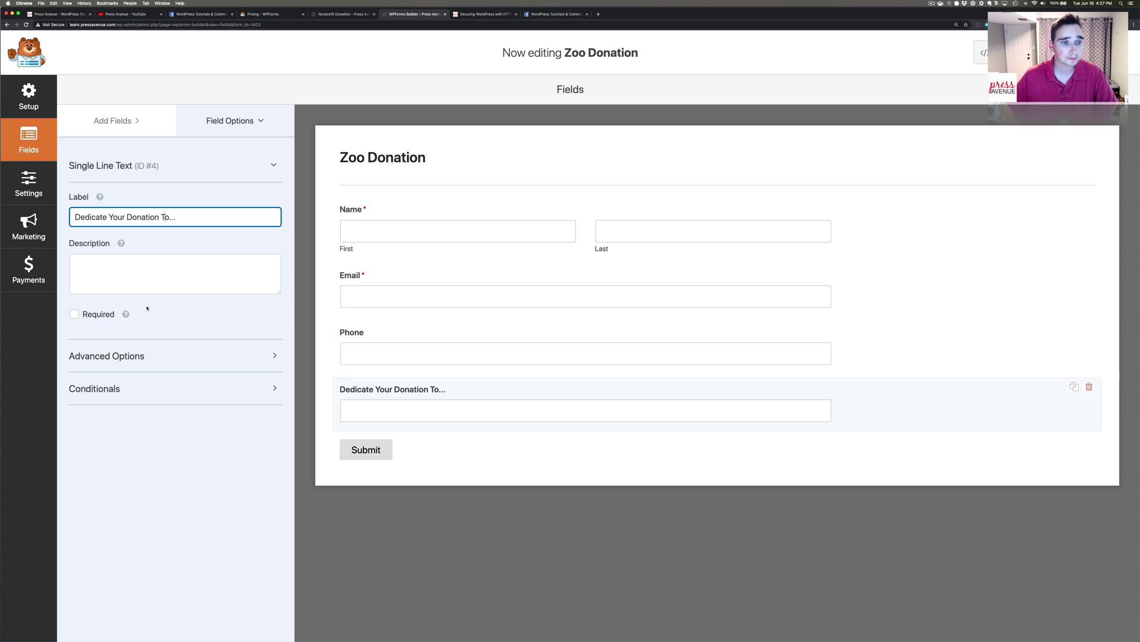
left_click(99, 316)
left_click(99, 316)
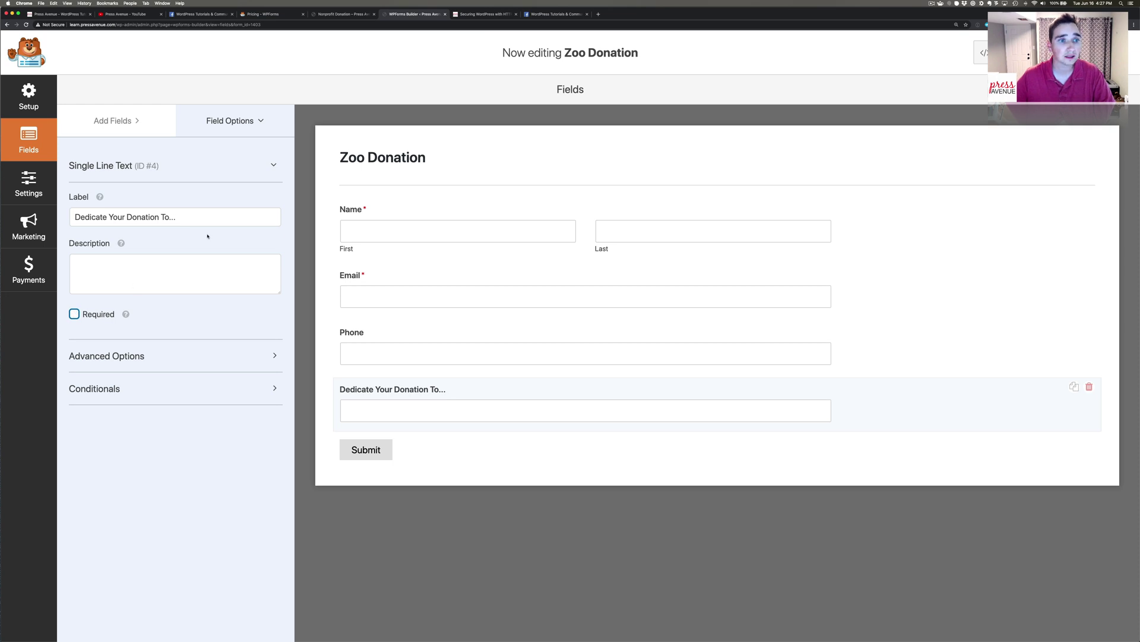
left_click(113, 121)
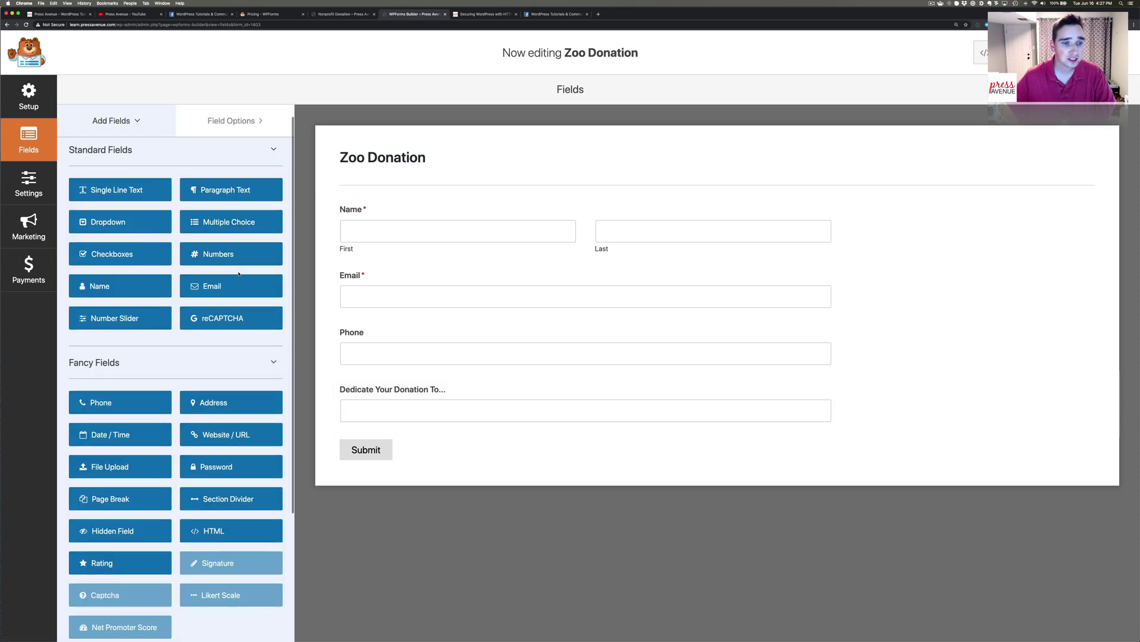
Add a Single Item payment field from Payment Fields below the dedication field.
scroll(239, 273, "down", 3)
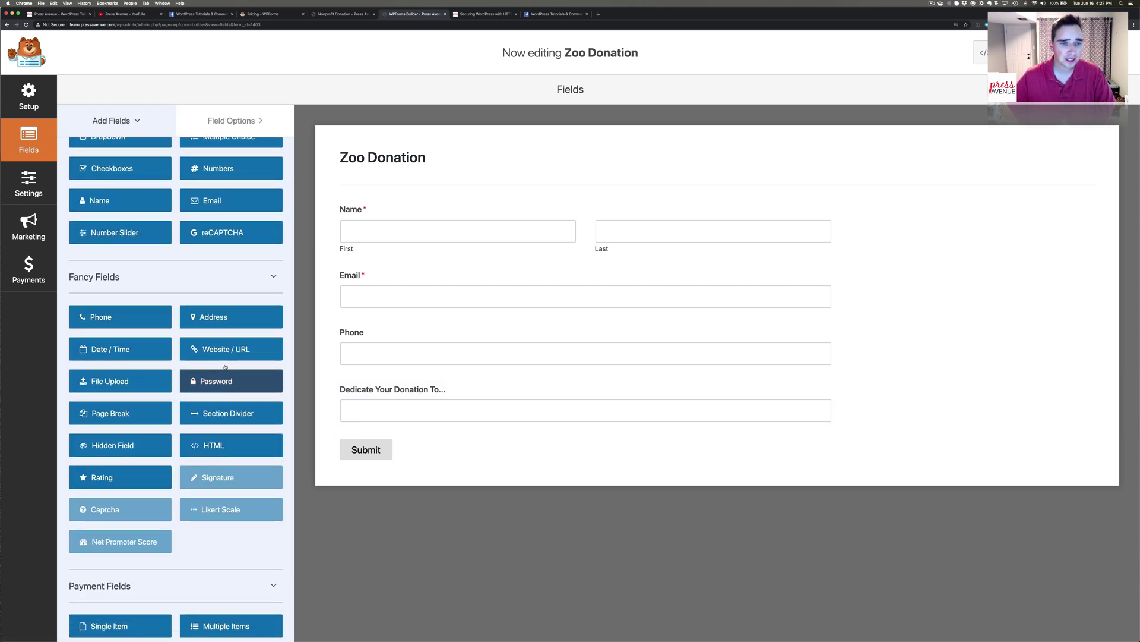
scroll(210, 312, "down", 3)
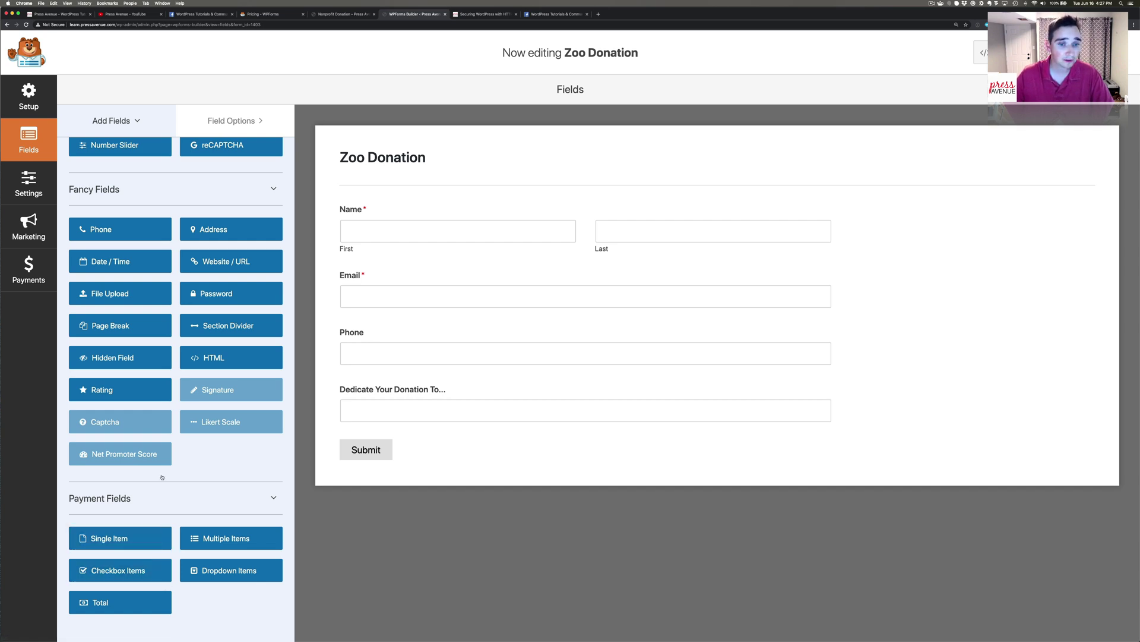
left_click(132, 540)
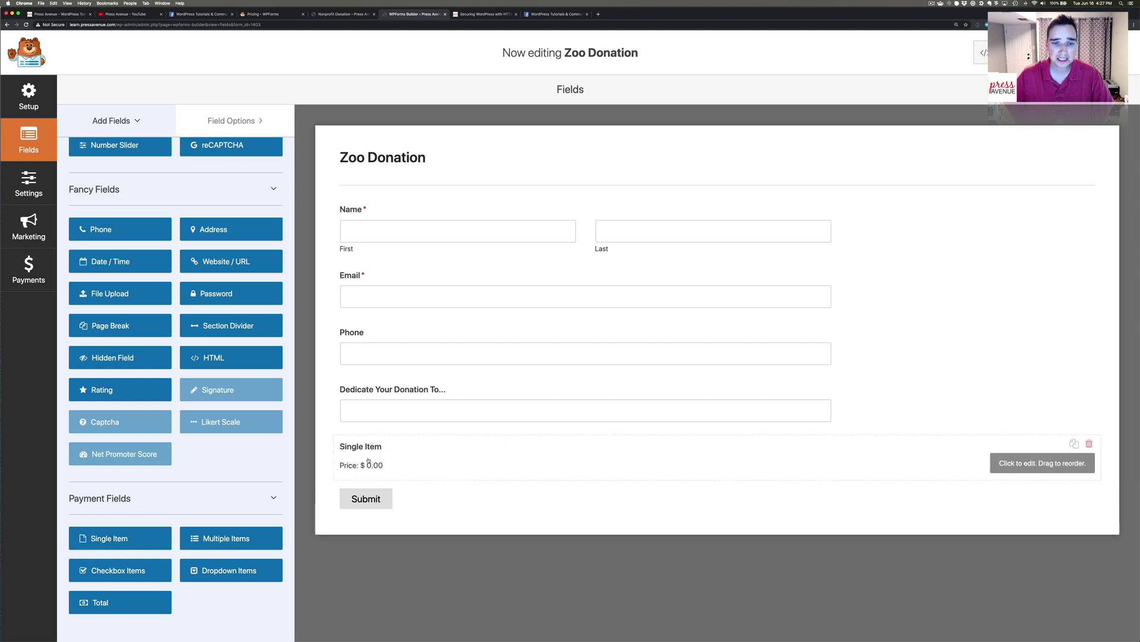
Rename the payment field 'Donation Amount', set Item Type to User Defined, and make it required.
left_click(803, 469)
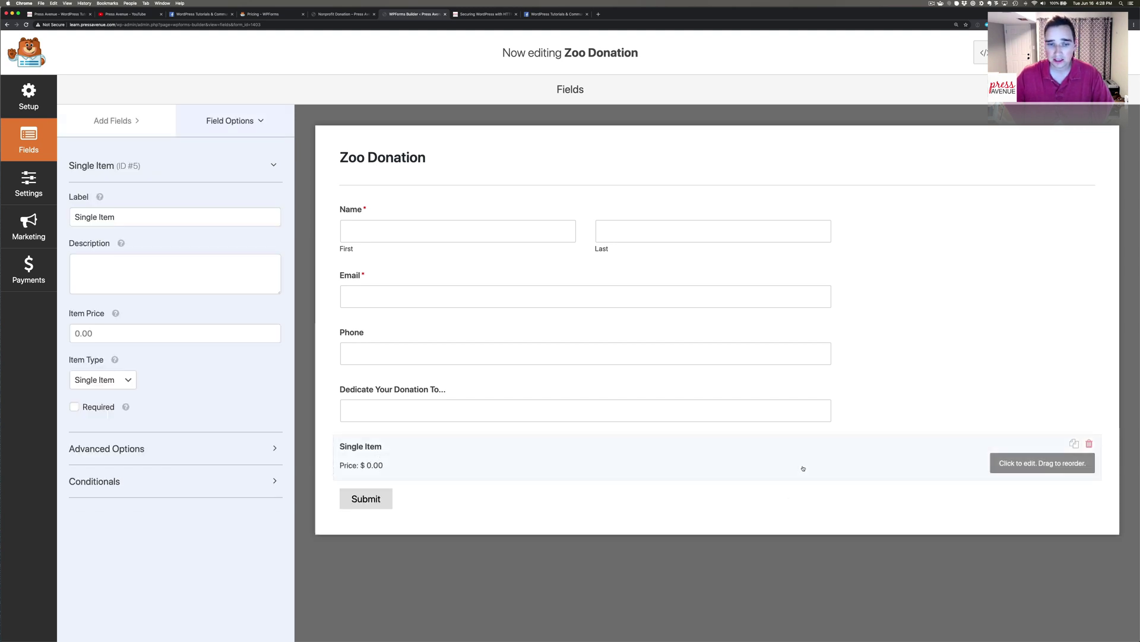
left_click_drag(140, 217, 111, 197)
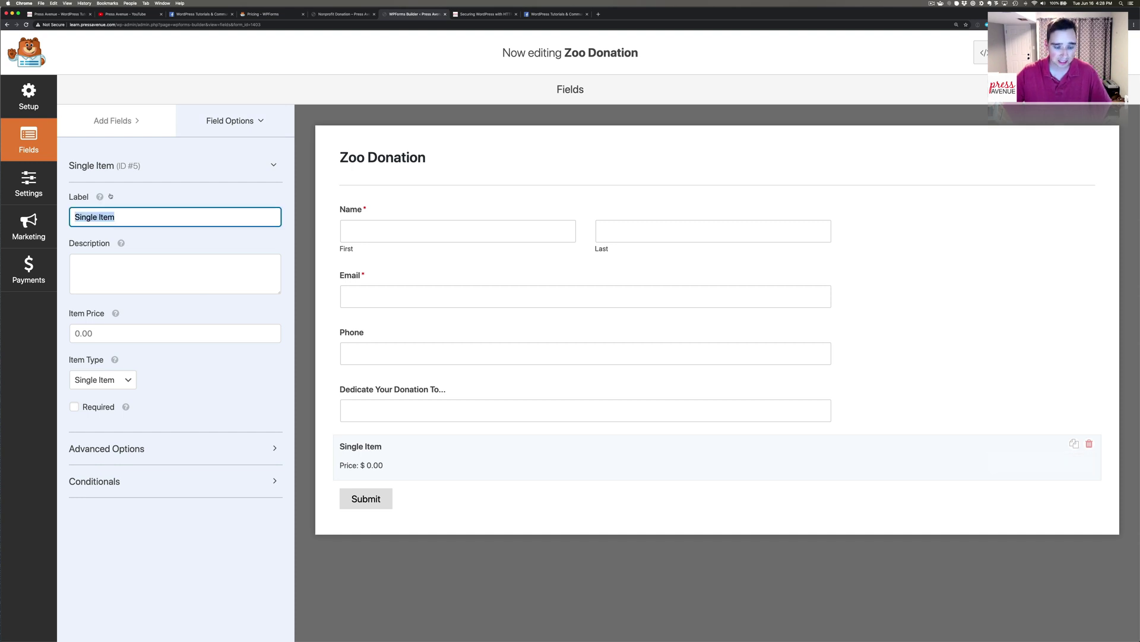
type("Donation ")
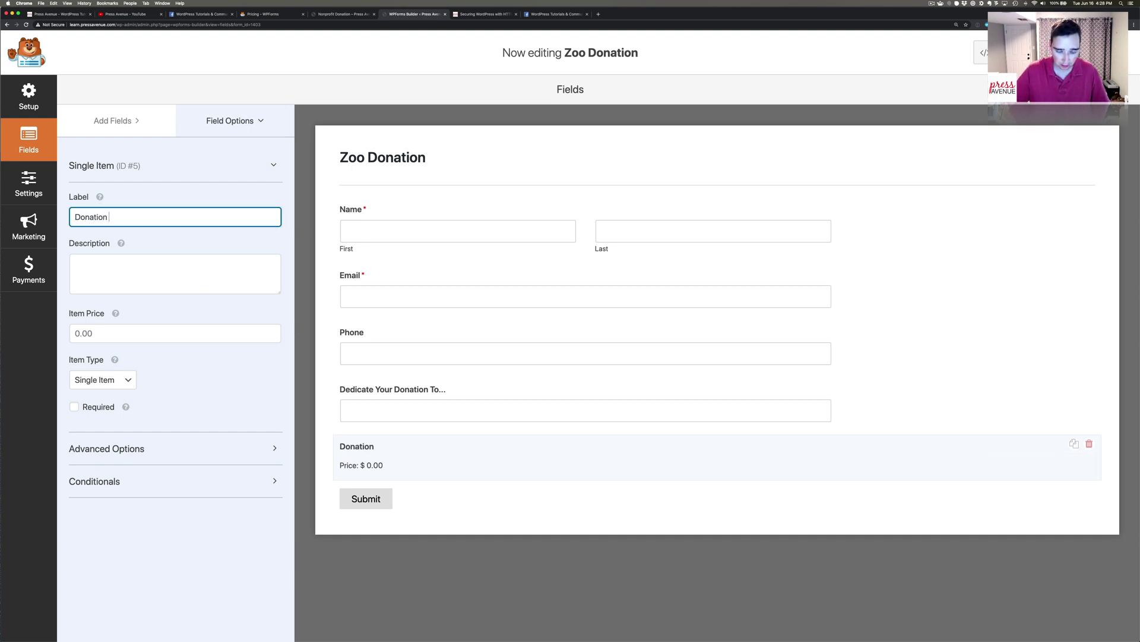
type("Amount")
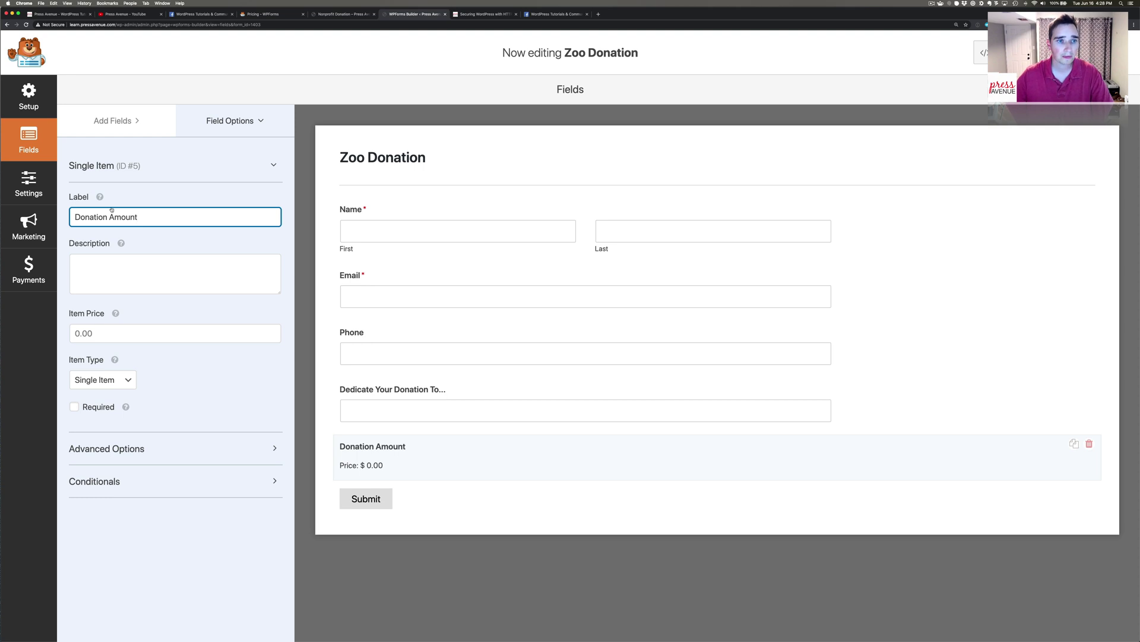
left_click(132, 280)
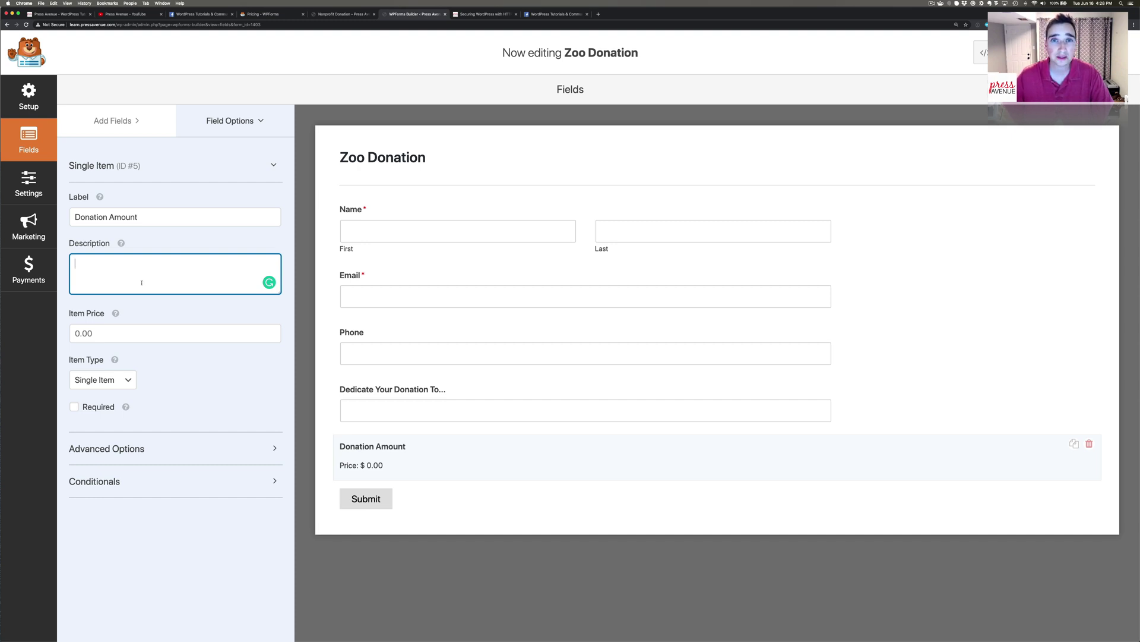
left_click(105, 332)
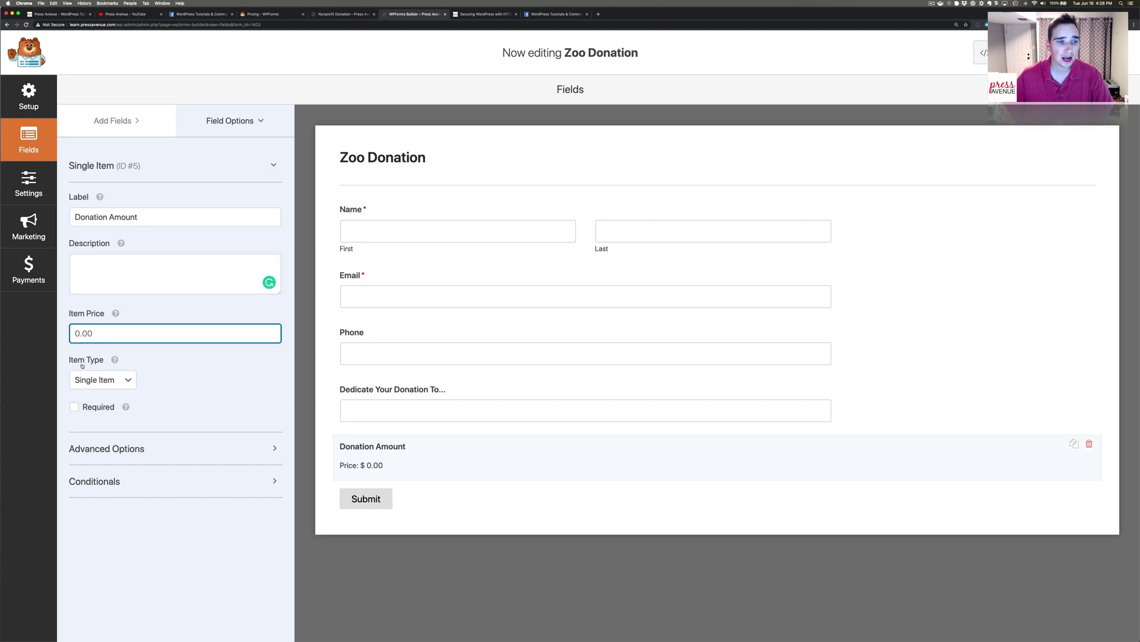
left_click(121, 380)
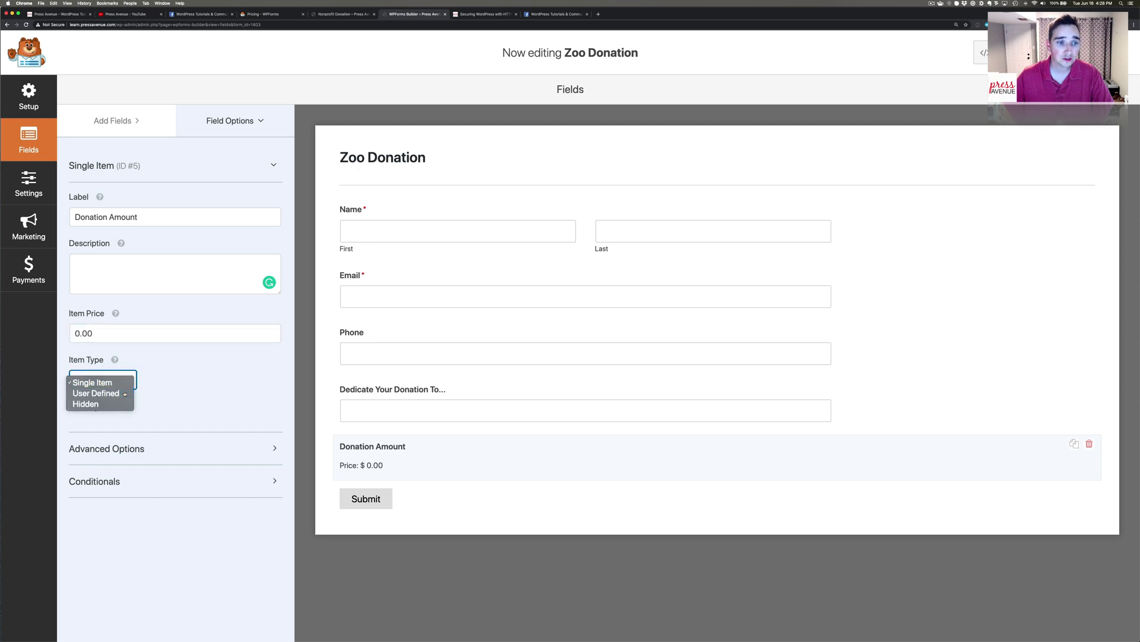
left_click(124, 392)
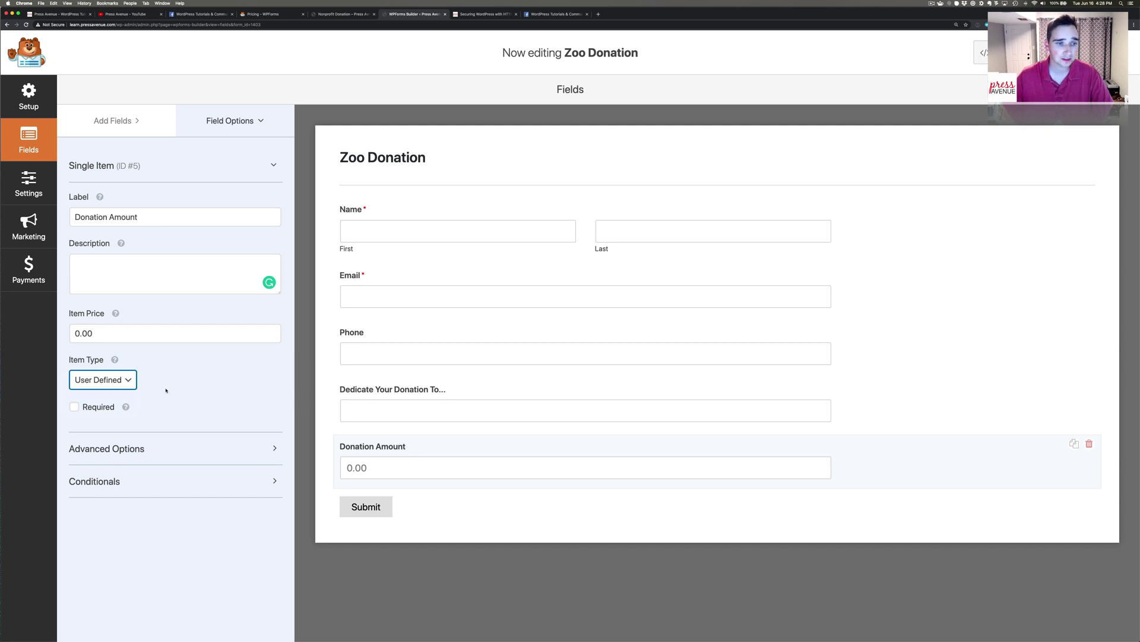
left_click(89, 410)
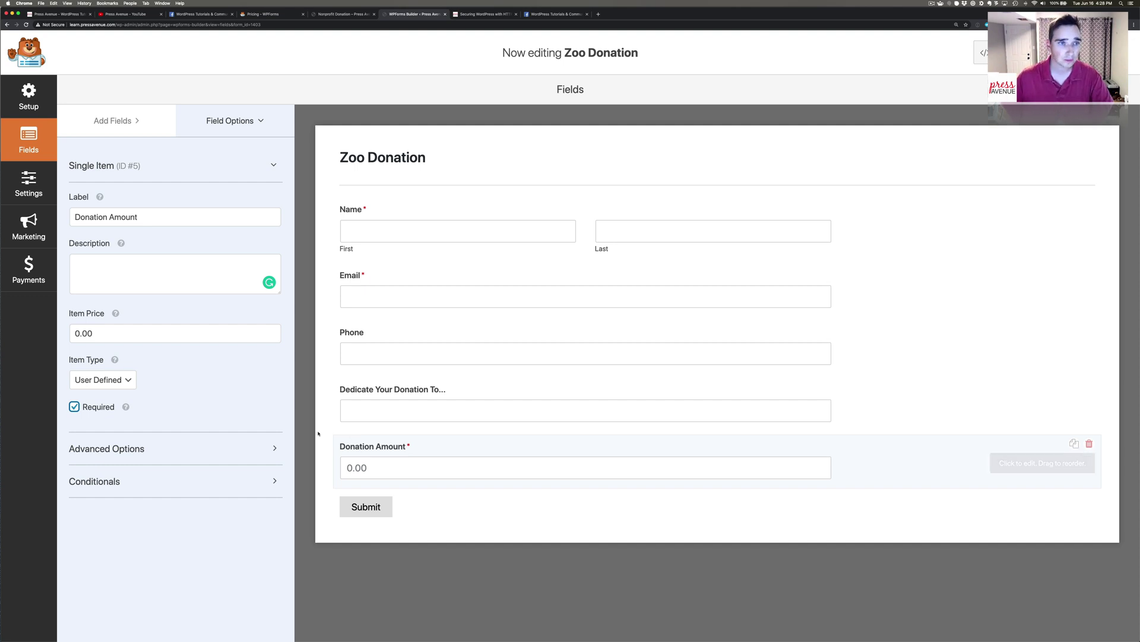
Add a Checkbox Items payment field priced 10.00, 25.00 and 50.00, then select it for editing.
left_click(116, 120)
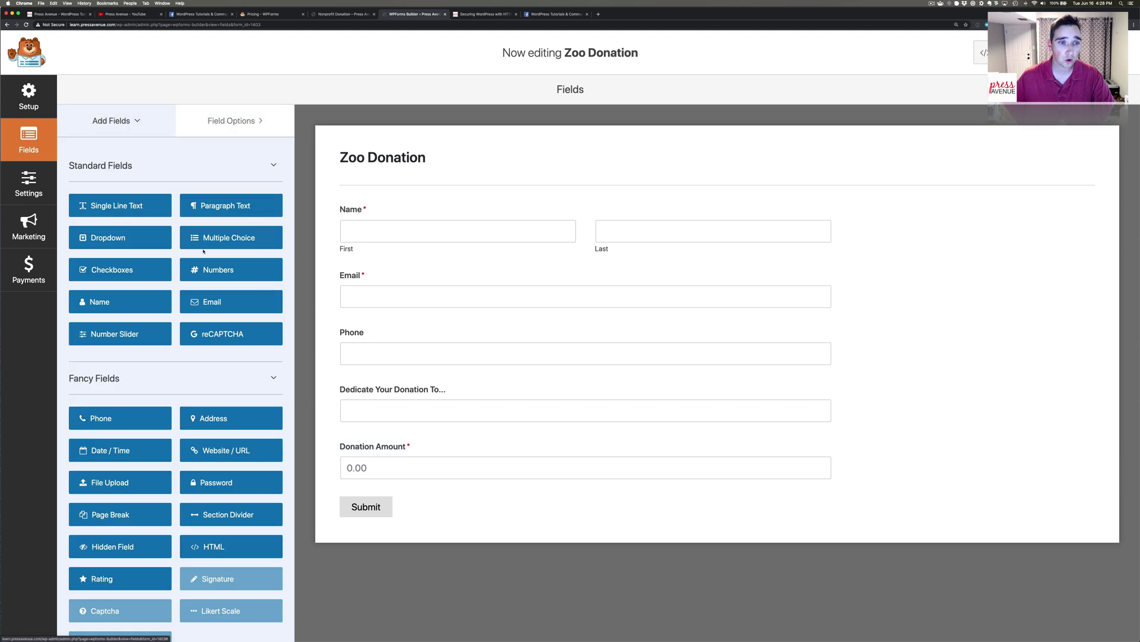
scroll(198, 260, "down", 3)
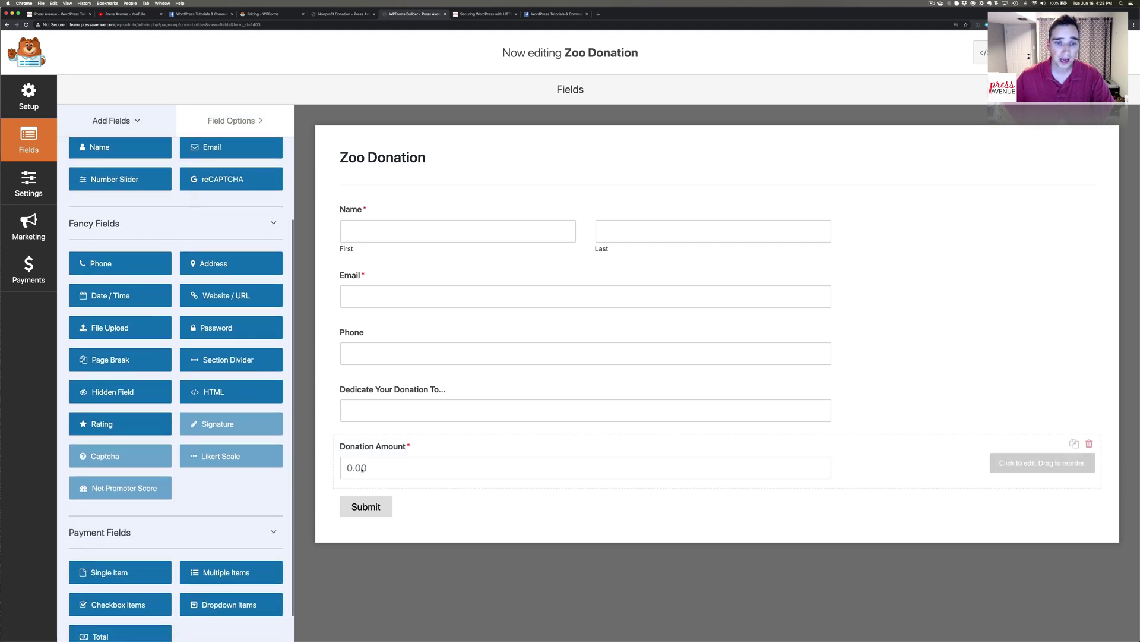
scroll(196, 428, "down", 1)
scroll(195, 427, "down", 1)
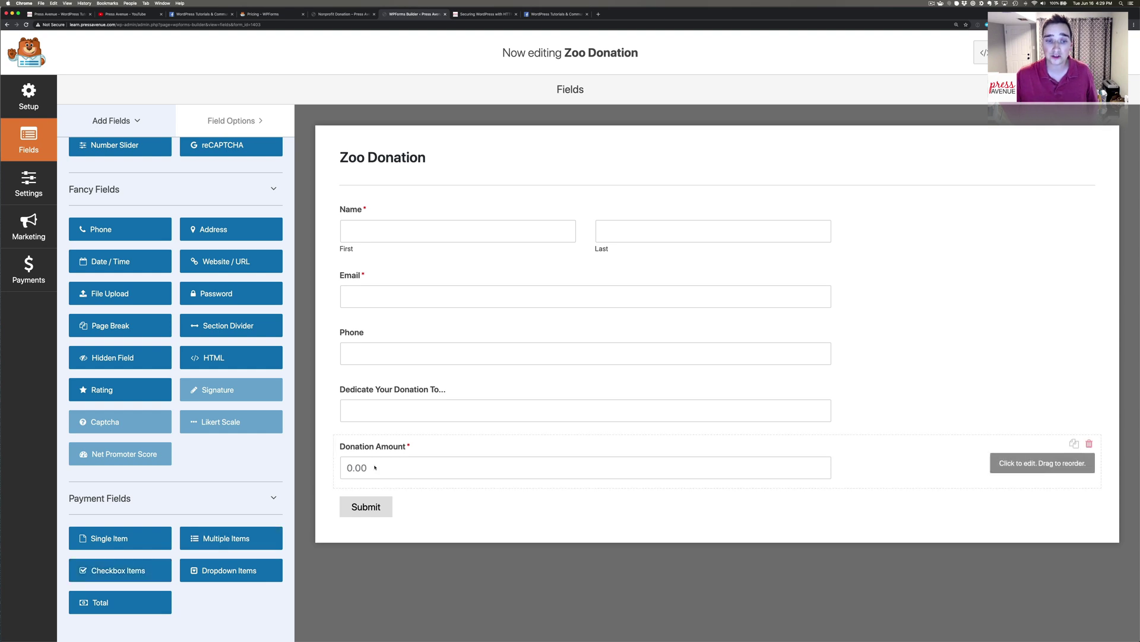
left_click(138, 571)
left_click(431, 520)
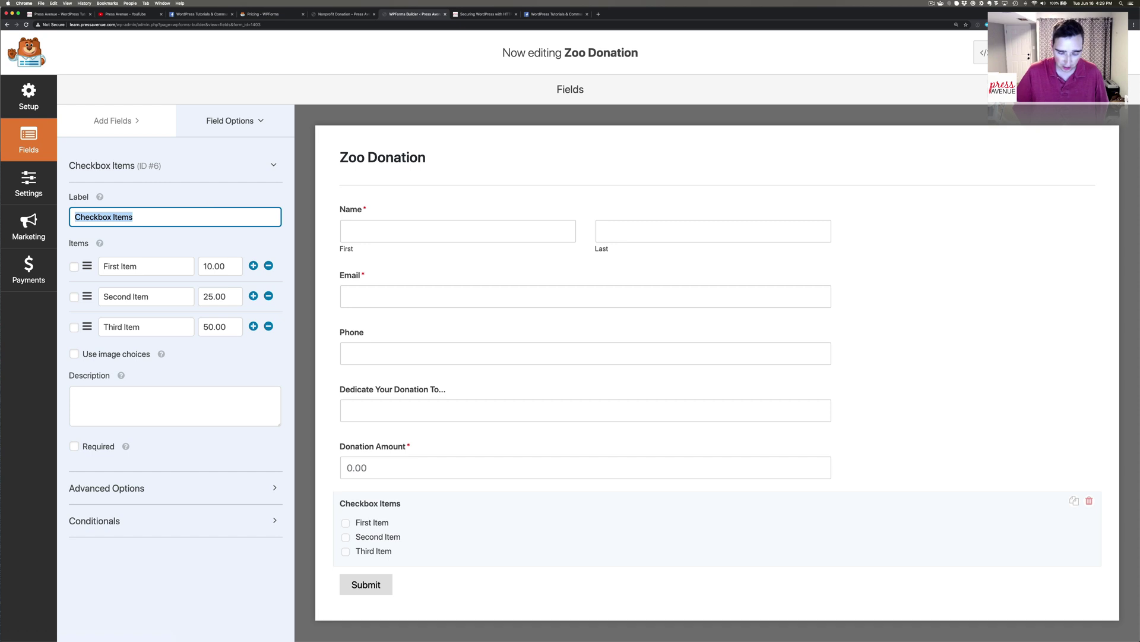
Label the checkbox field 'Consider Supports These Animals'.
type("Support")
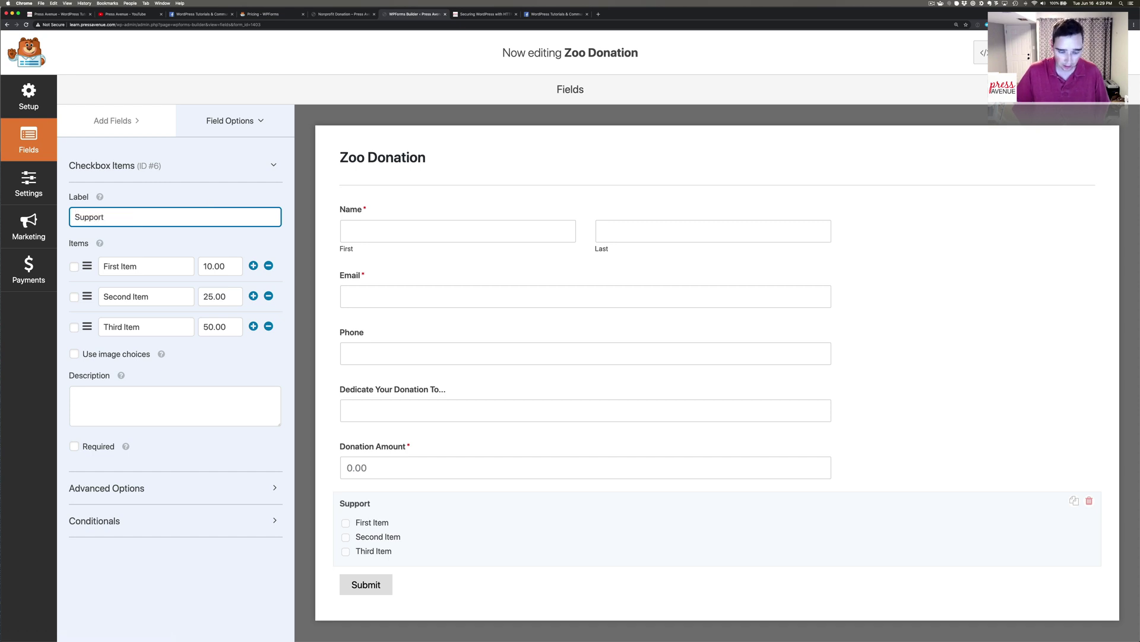
type(" Thi")
key("BackSpace")
key("super+a")
type("C")
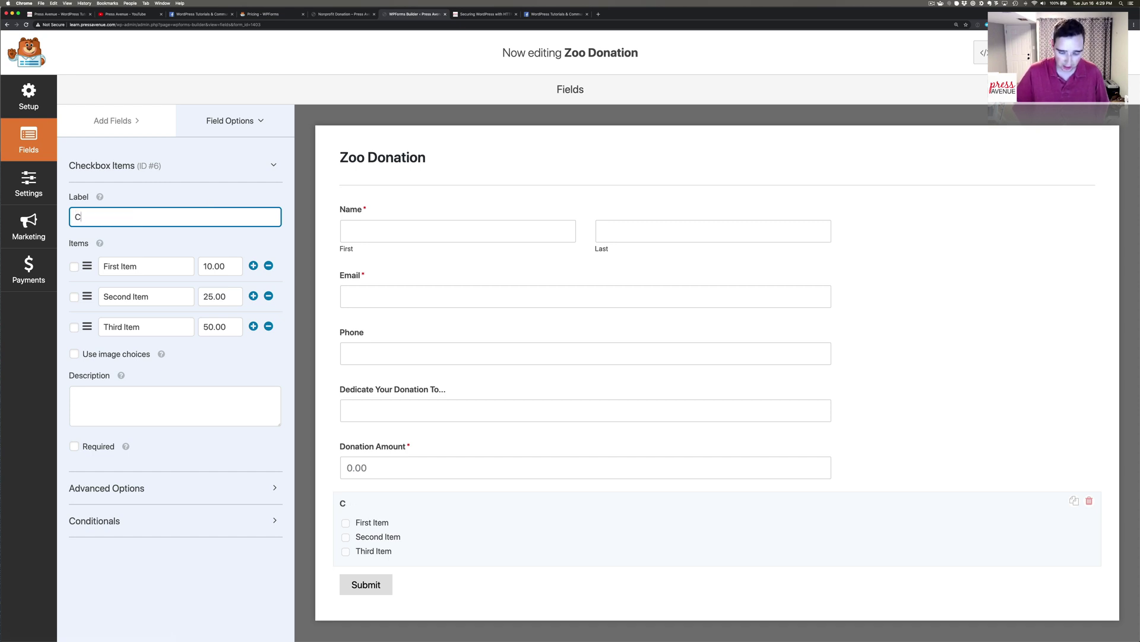
type("onsider S")
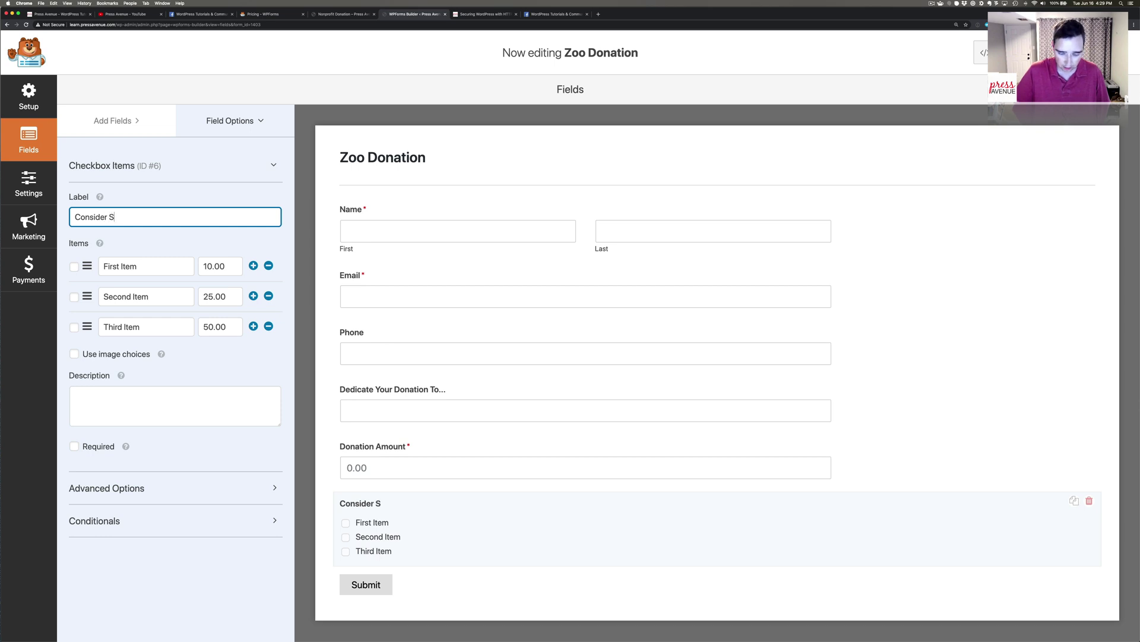
type("upports the")
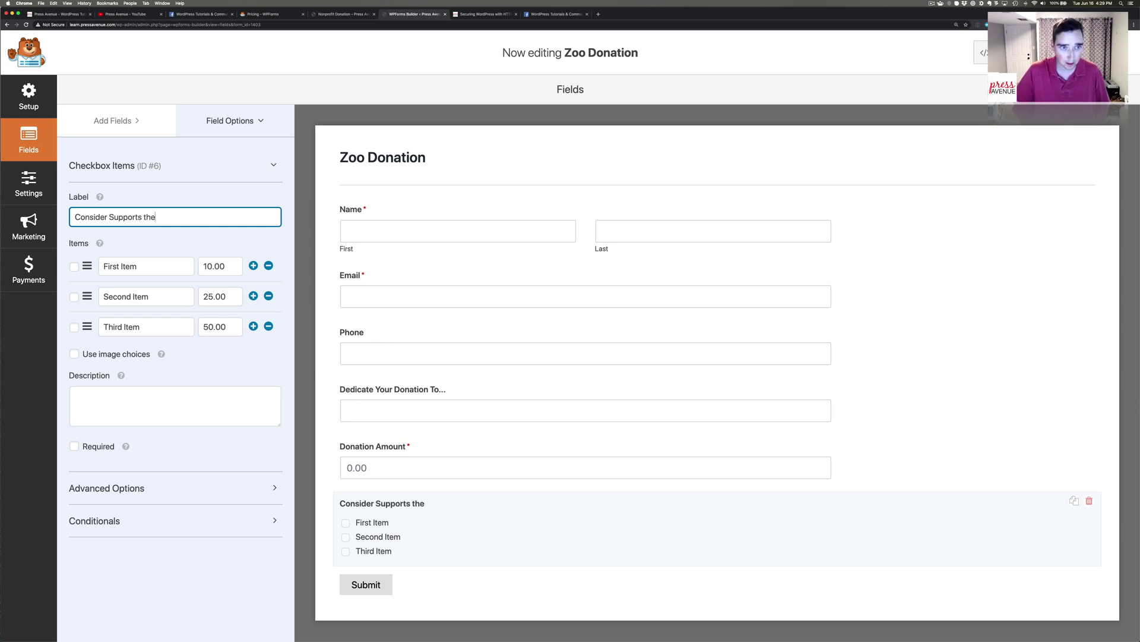
type("se Animals")
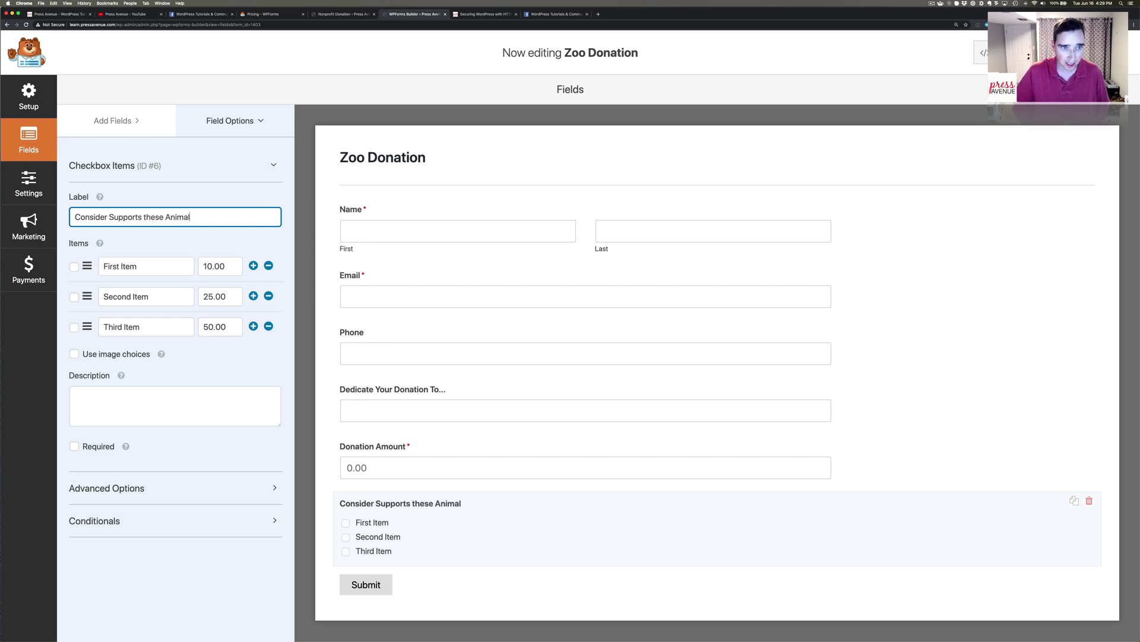
left_click(145, 217)
key("Delete")
type("T")
Rename the first option to '$100 - Support the Hamsters' with price 100.00.
left_click(160, 266)
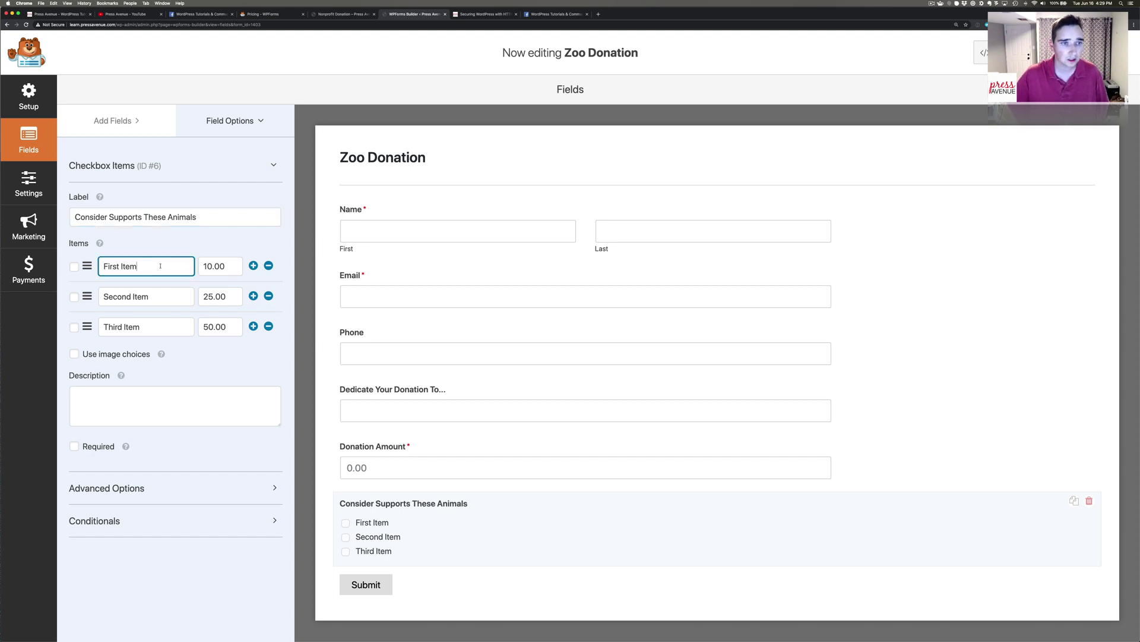
left_click_drag(159, 266, 99, 266)
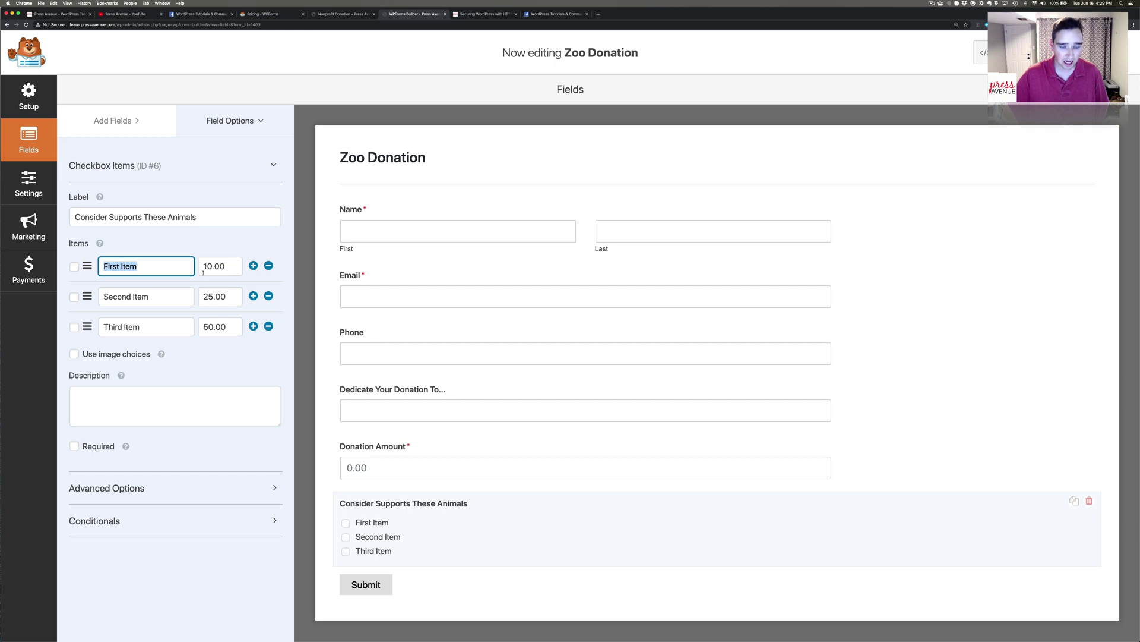
type("$10")
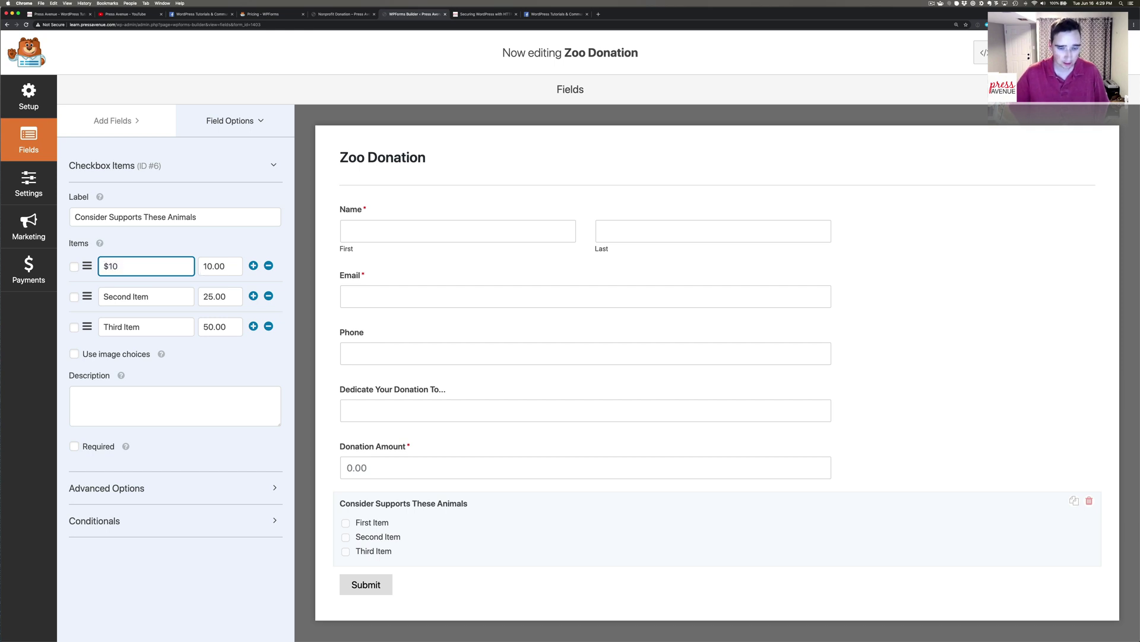
type("0 -")
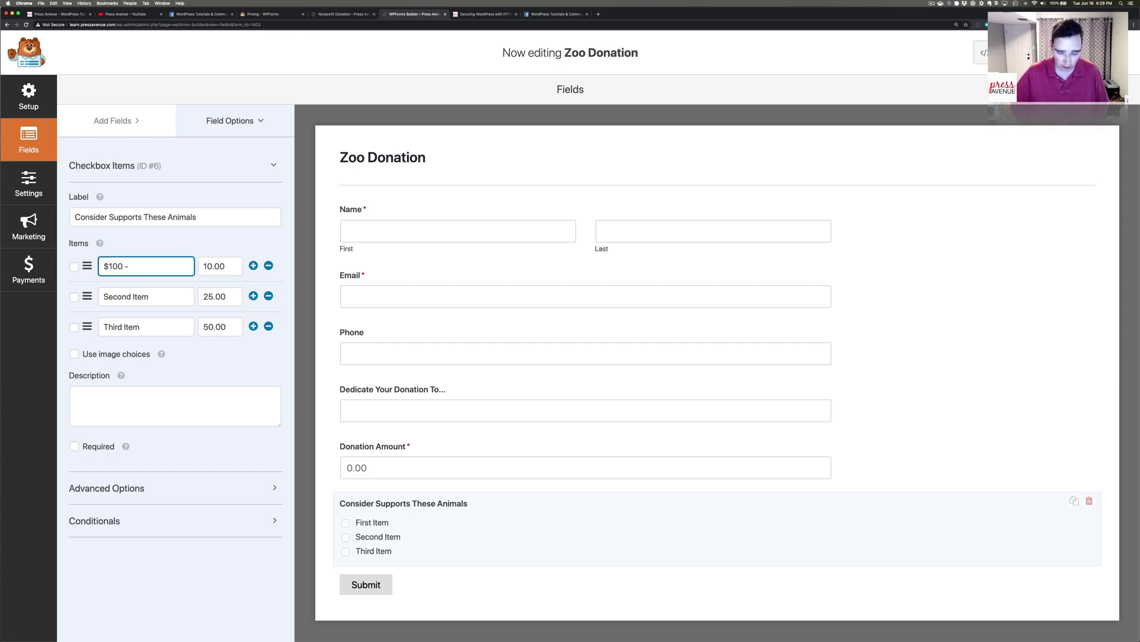
type(" Support the Hm")
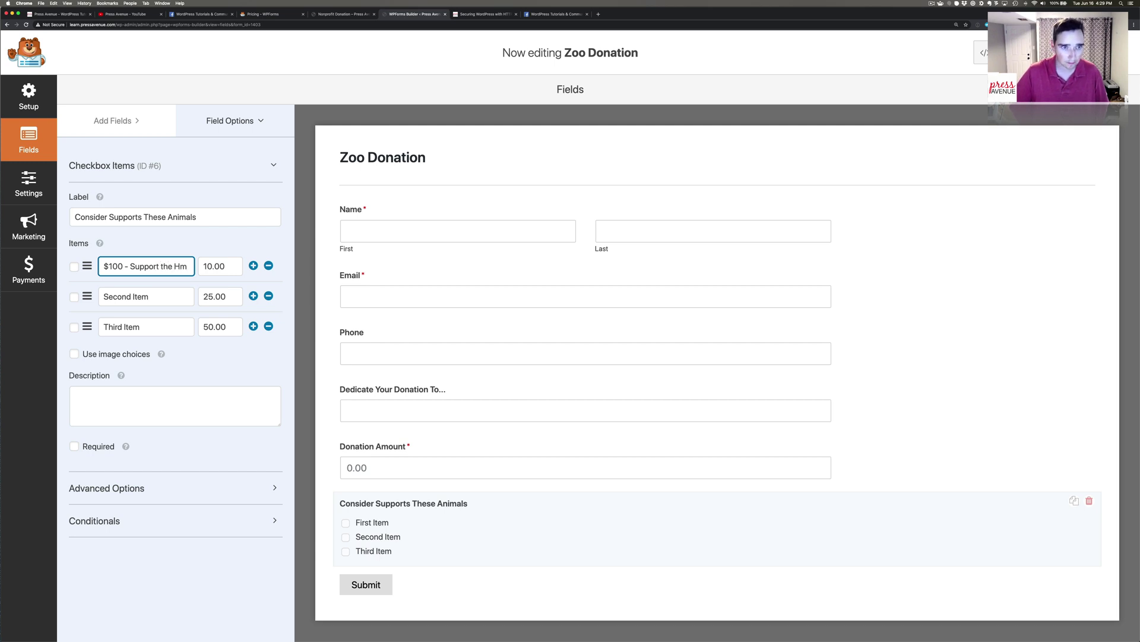
key("BackSpace")
type("amst")
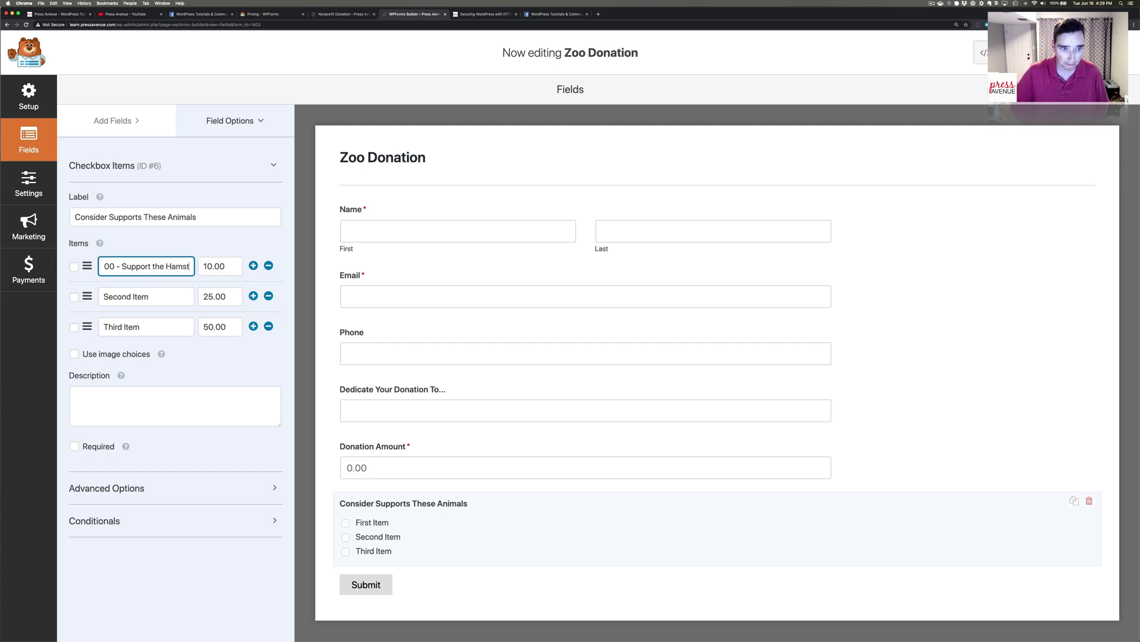
type("ers")
left_click(207, 266)
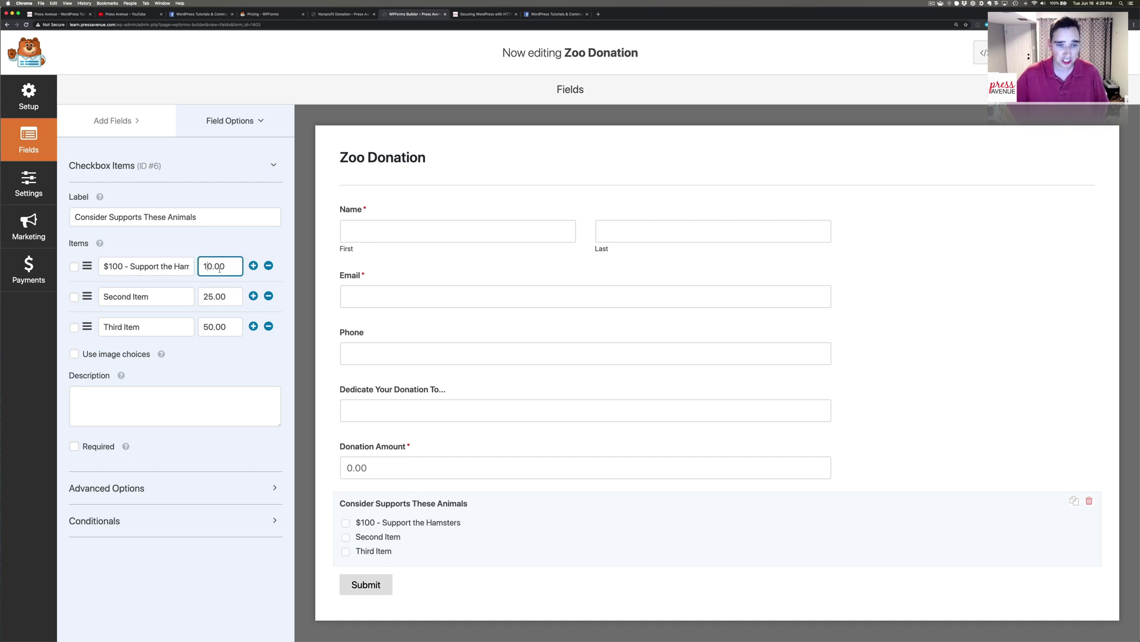
type("0")
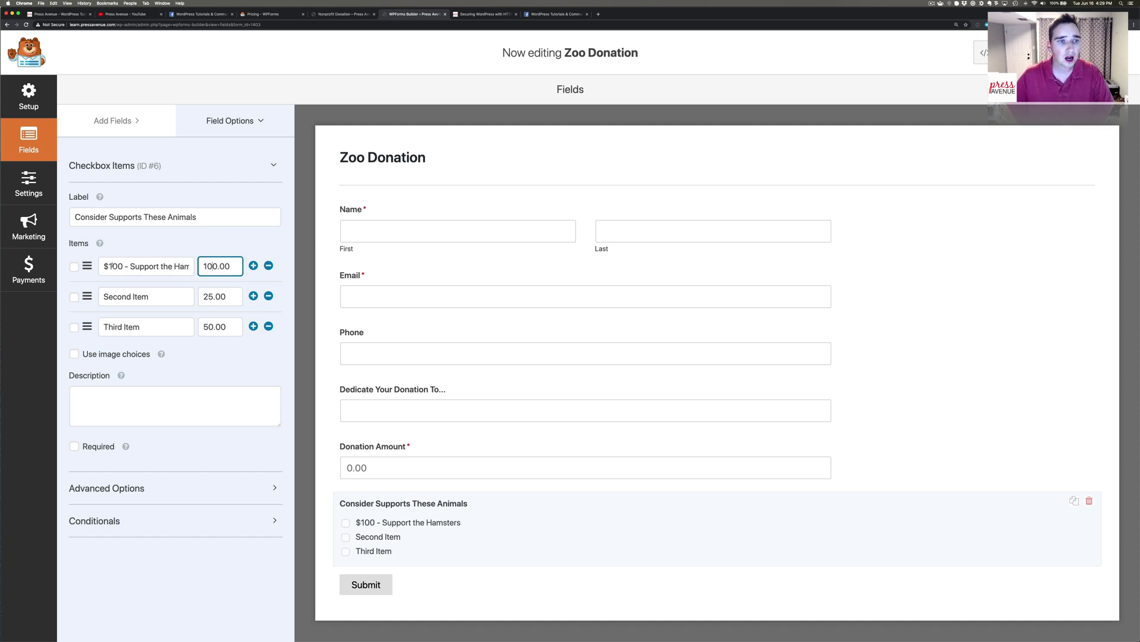
left_click(111, 266)
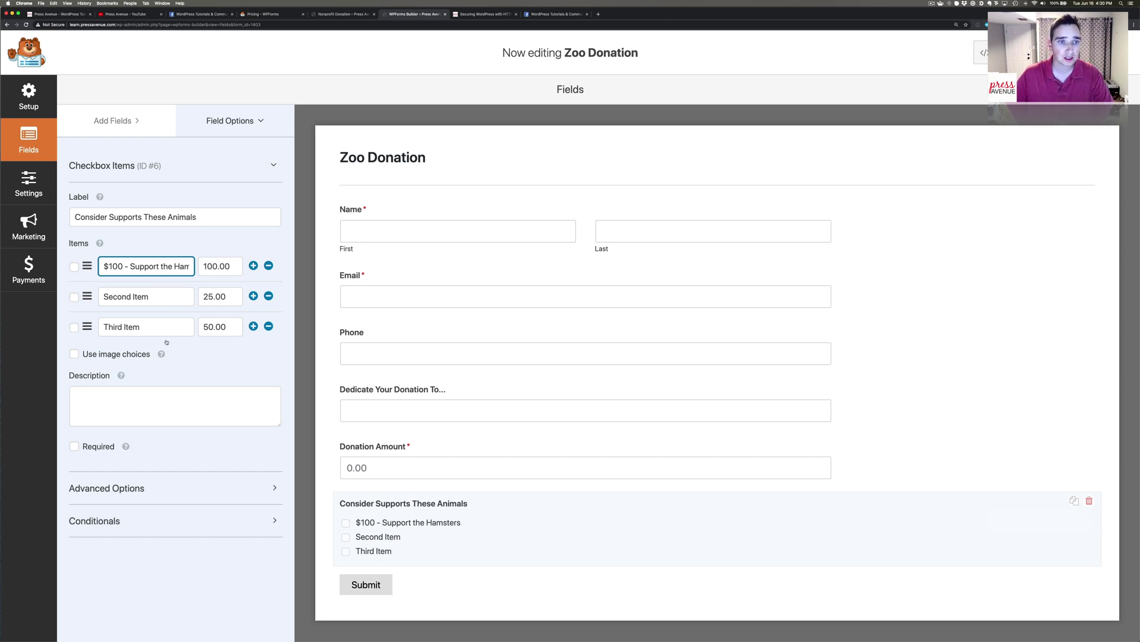
left_click(220, 265)
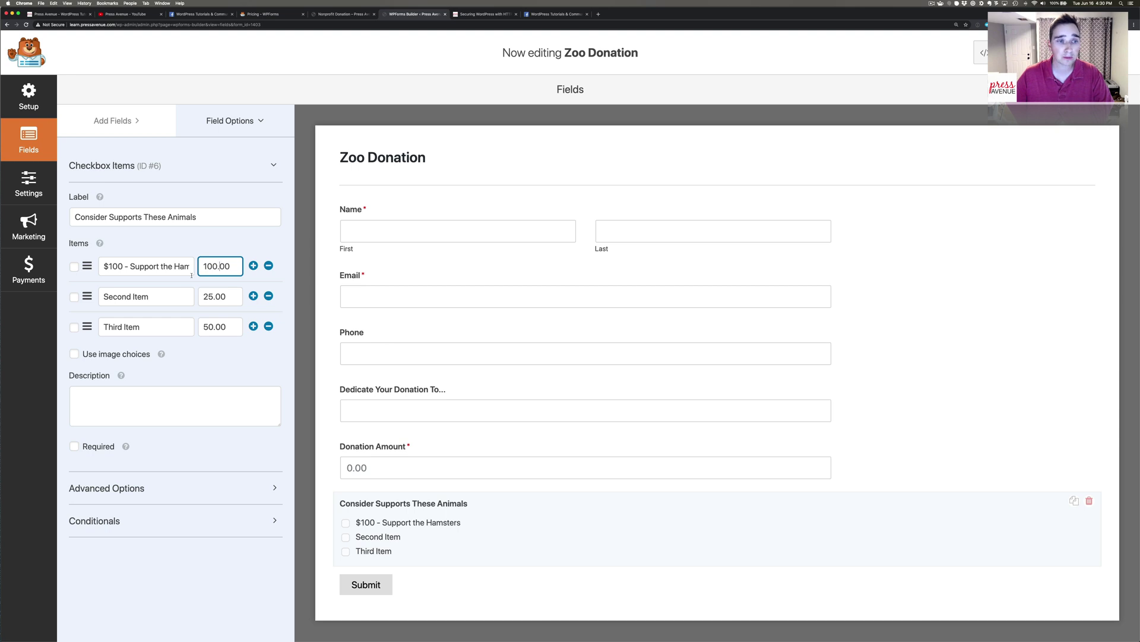
Rename the second option to '$250 - Feed a Hippo for a Day' with price 250.00.
left_click_drag(145, 297, 99, 297)
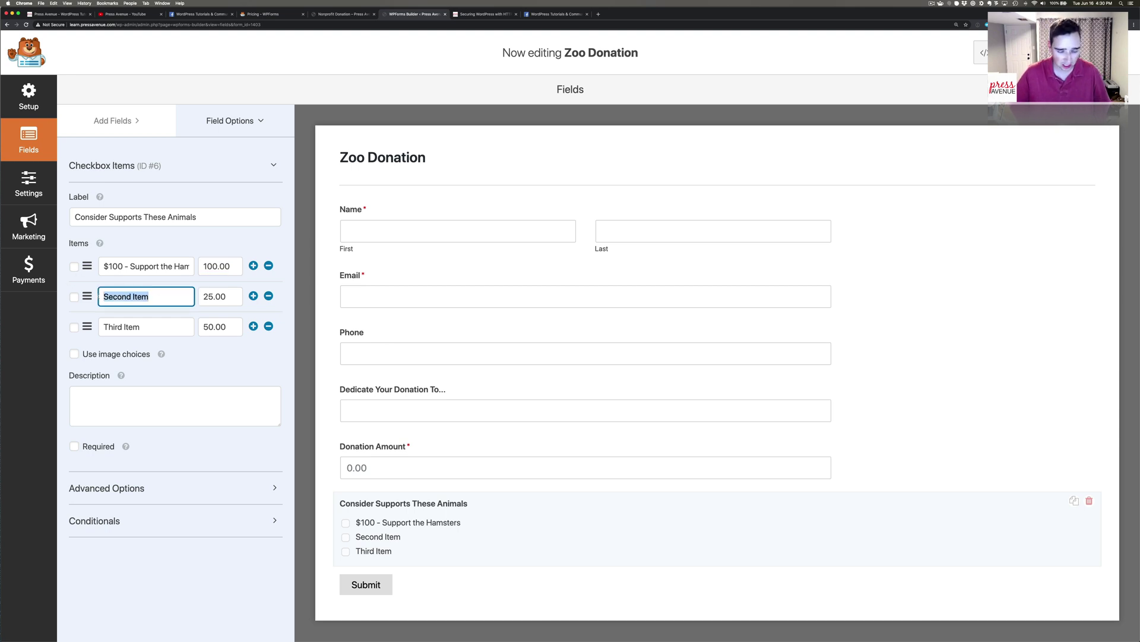
type("$250 - ")
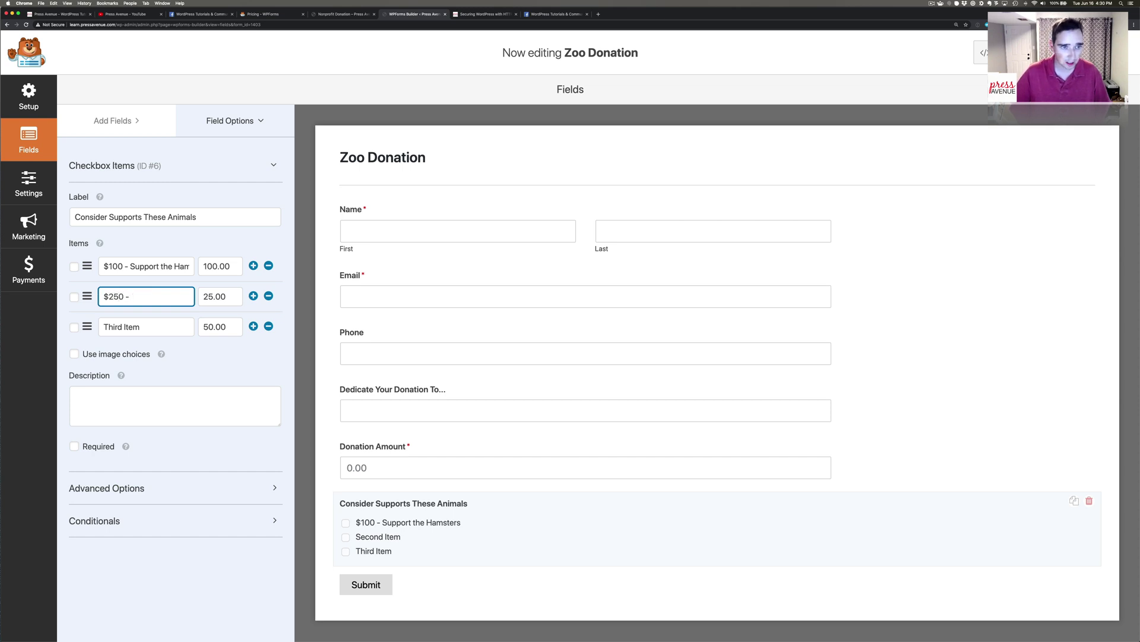
type("Feed a Hip")
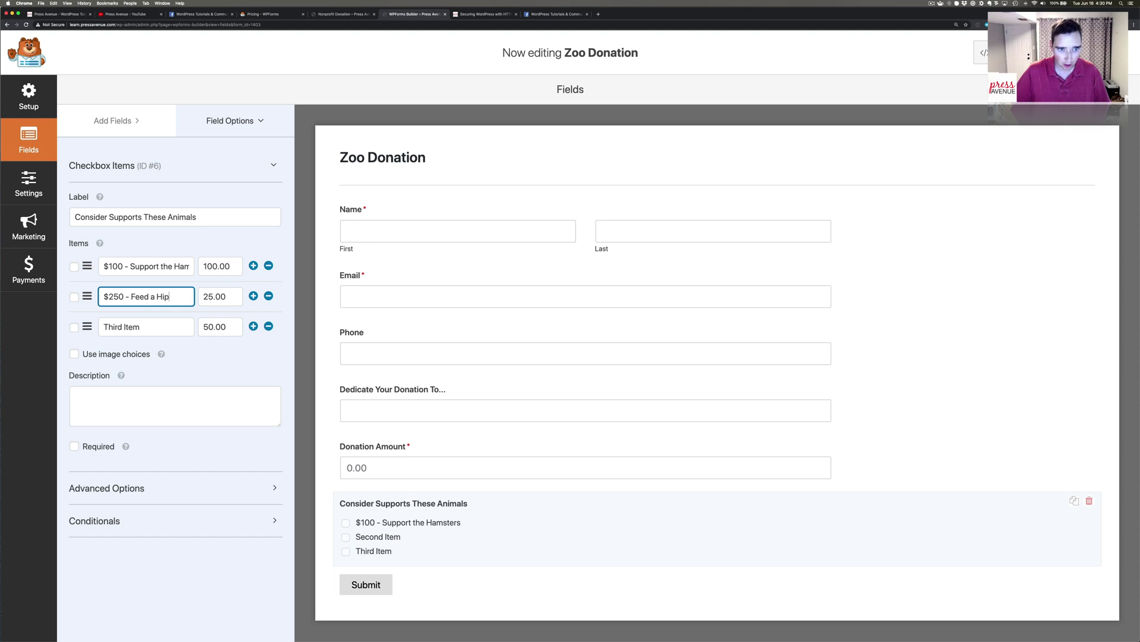
type("po for a")
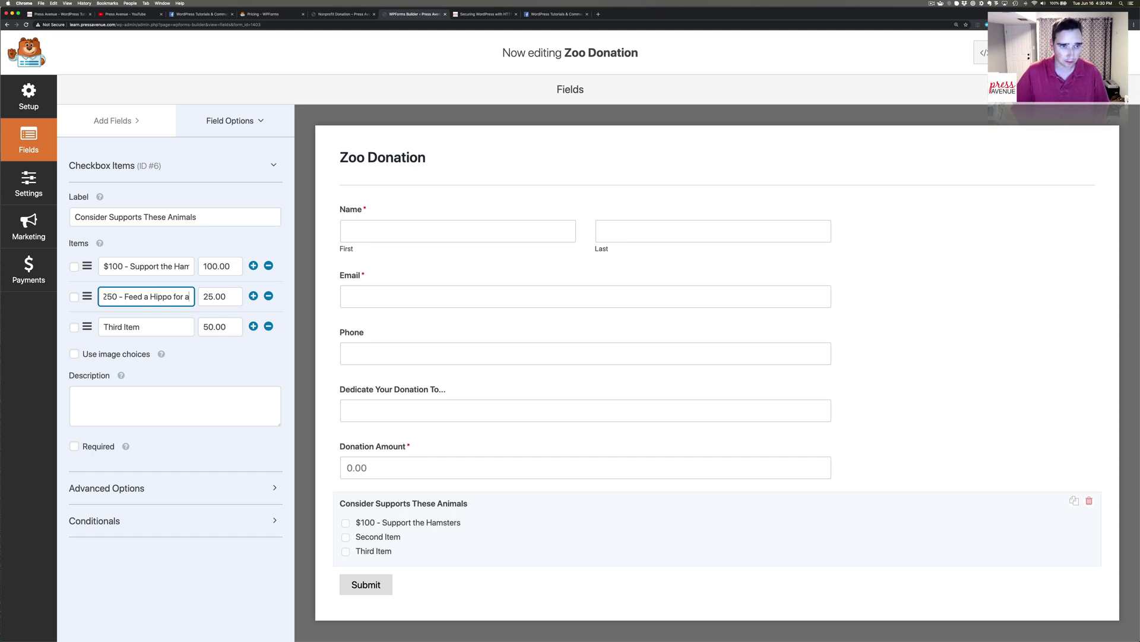
type(" Day")
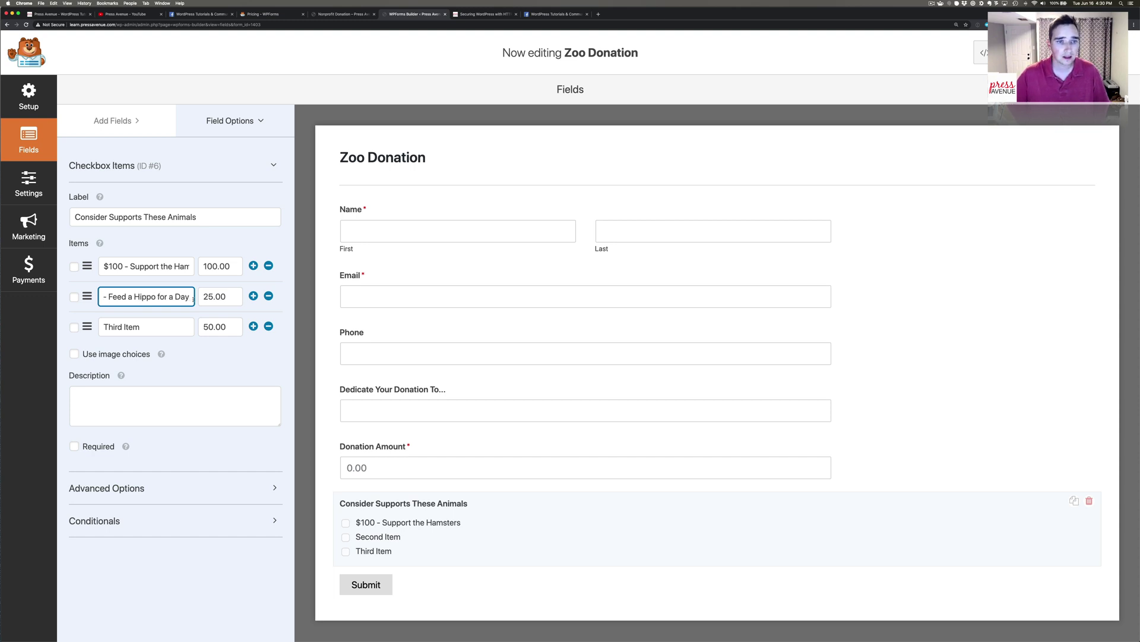
left_click(218, 297)
type("0")
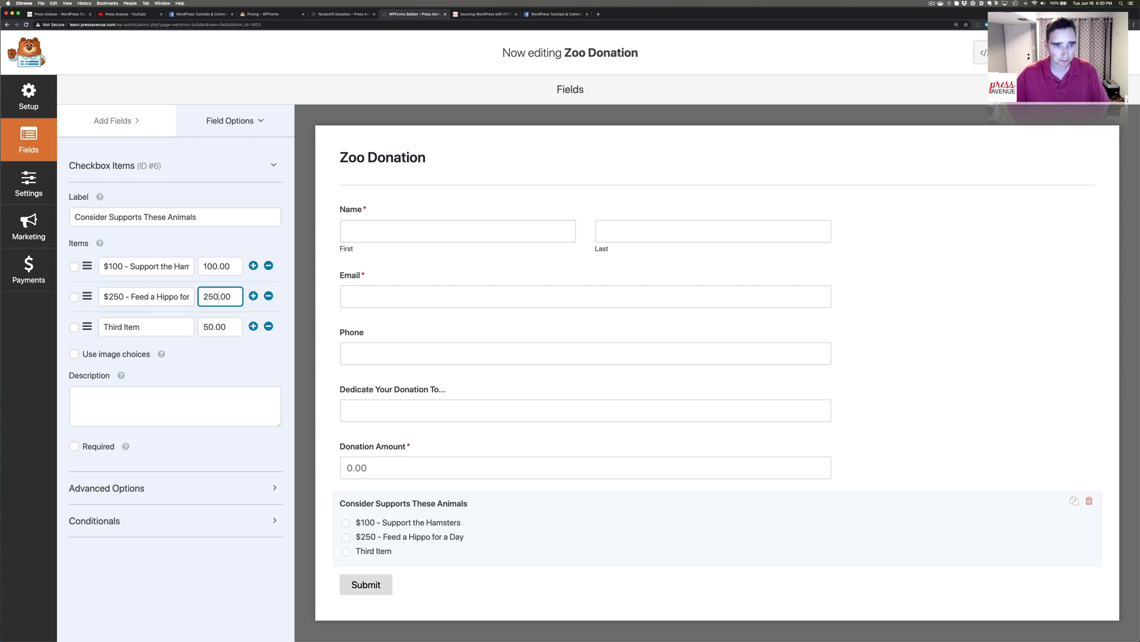
Rename the third option to '$1,000 - Help build an Elephant Barn' with value 1,000.00.
left_click(105, 327)
type("$")
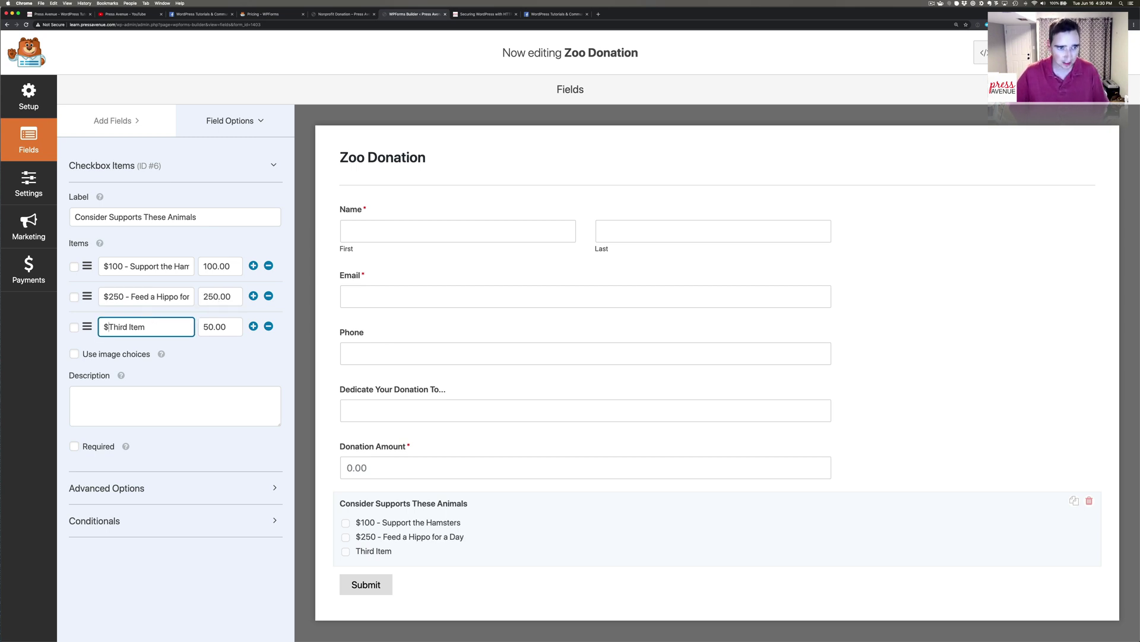
key("super+shift+Right")
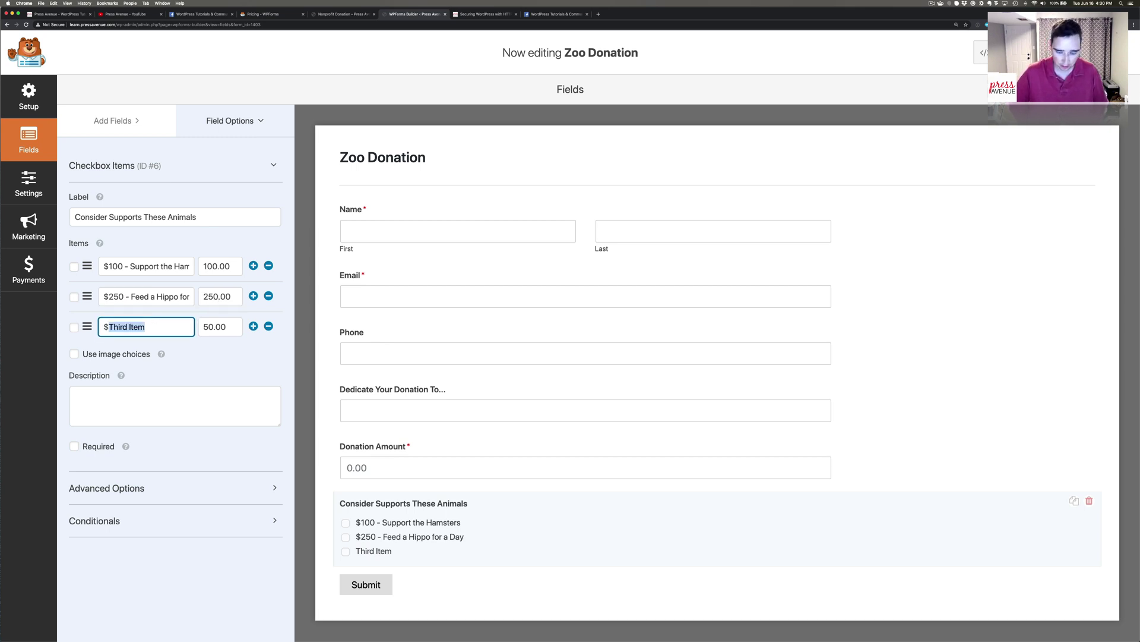
type("1,000 -")
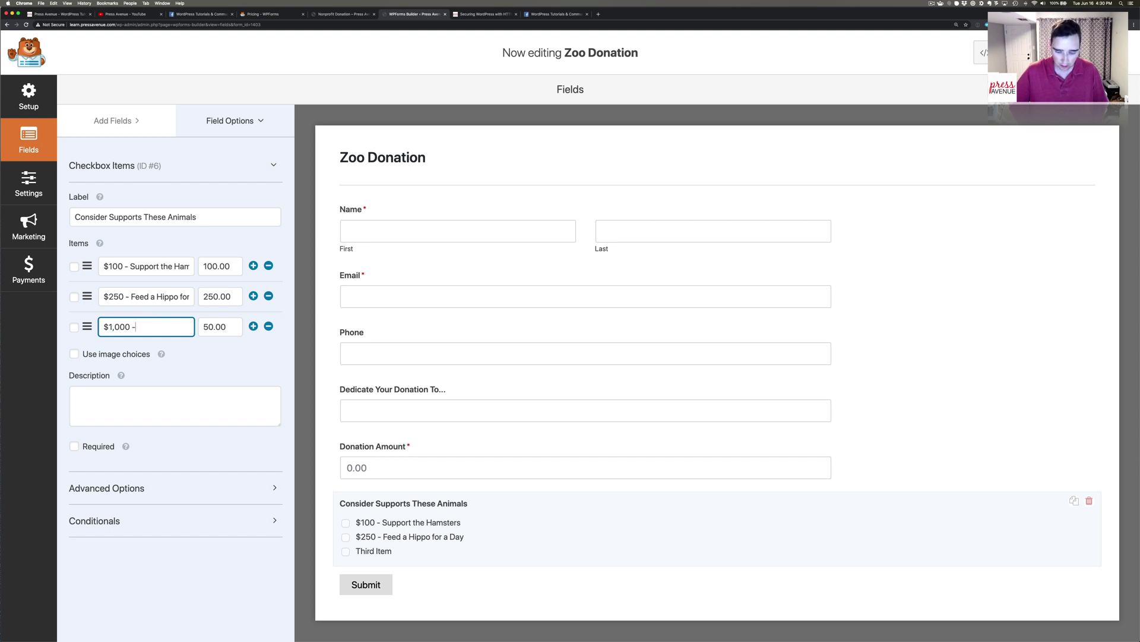
type(" Help bu")
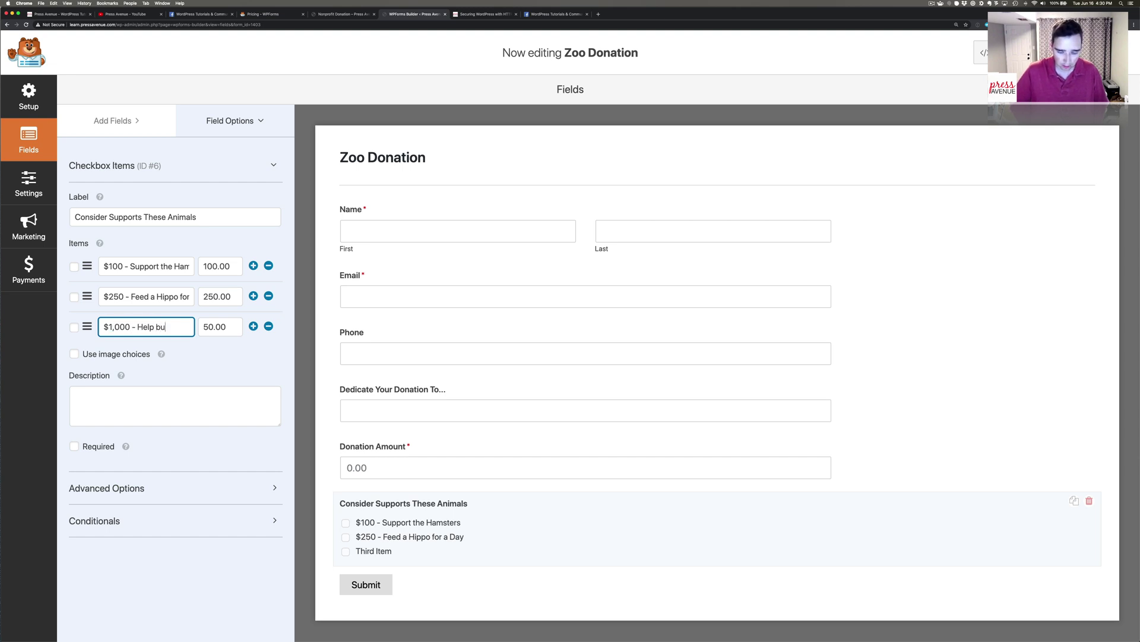
type("ild an e")
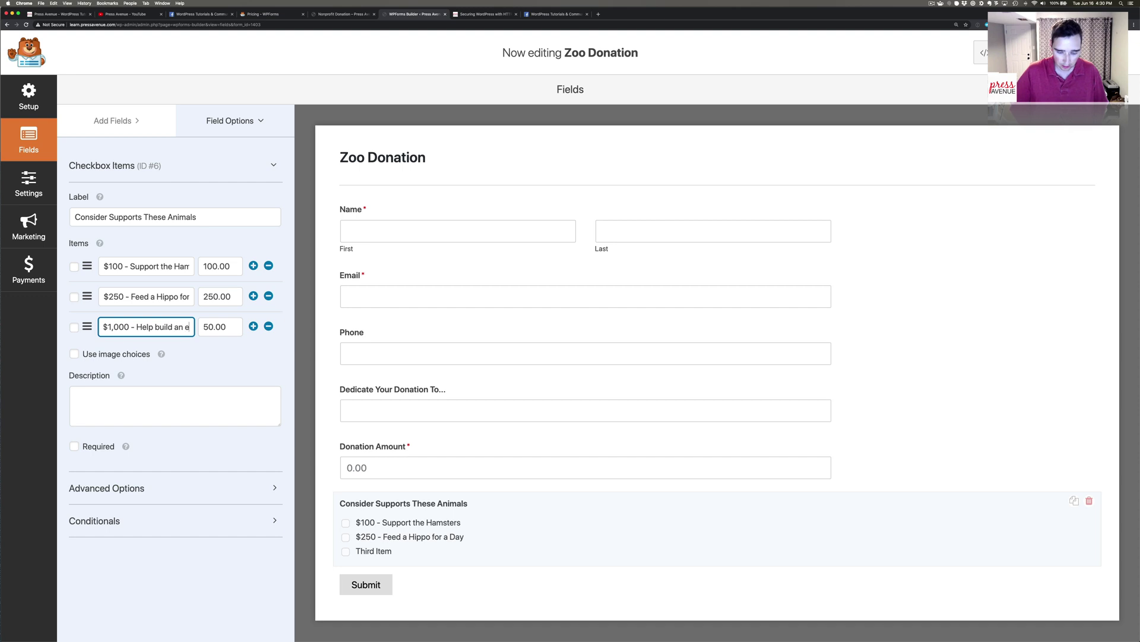
type("lephant Barn")
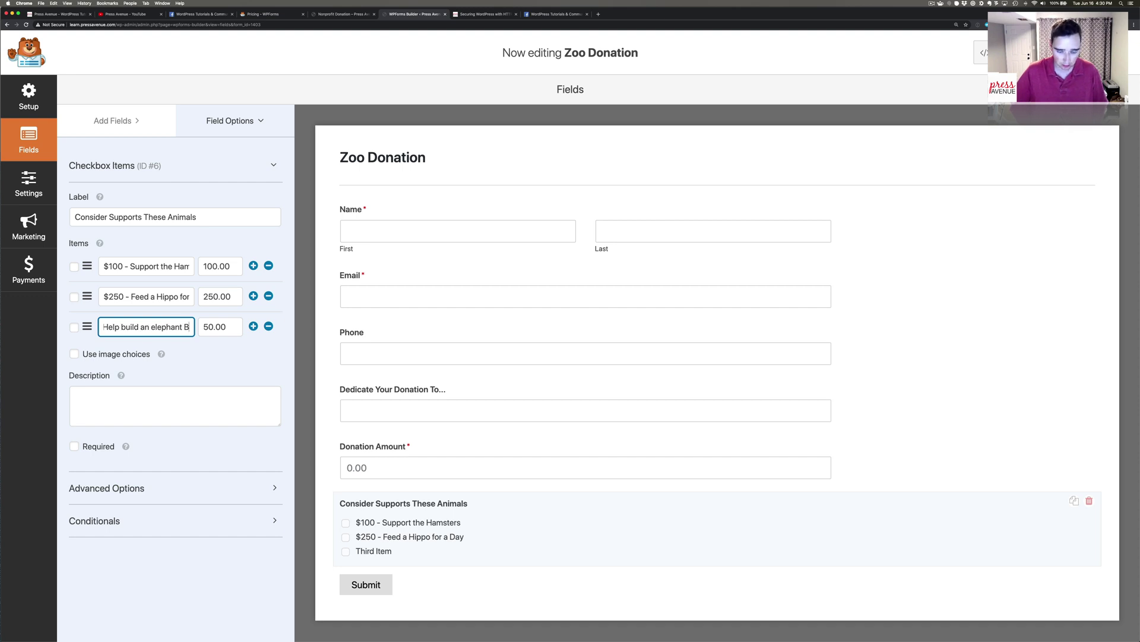
left_click(143, 326)
key("BackSpace")
type("E")
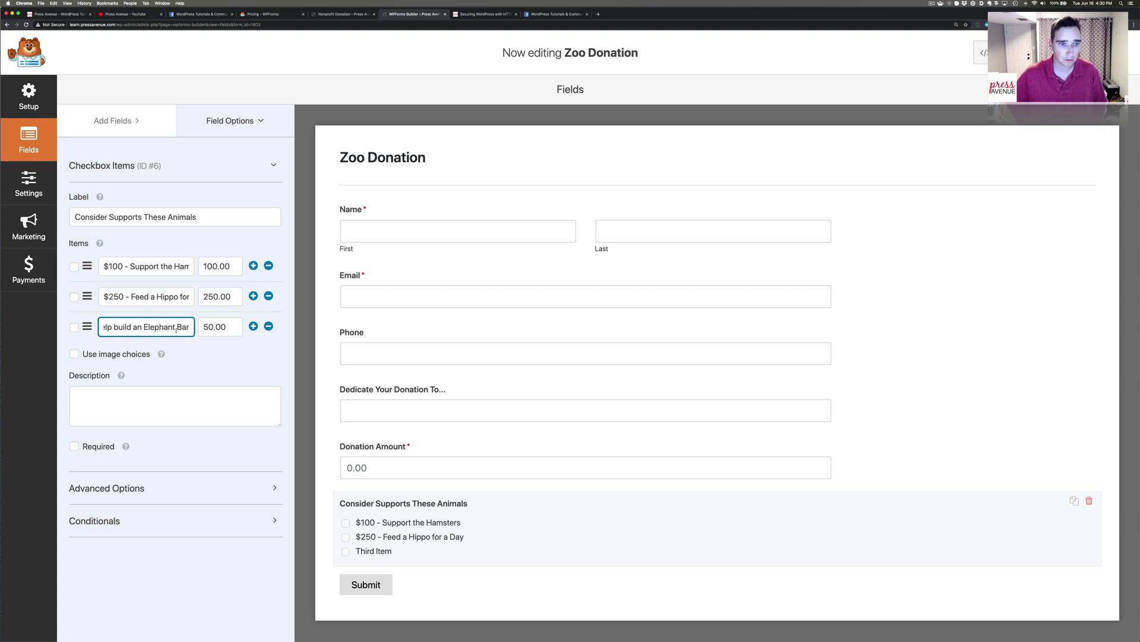
left_click(205, 327)
type("100")
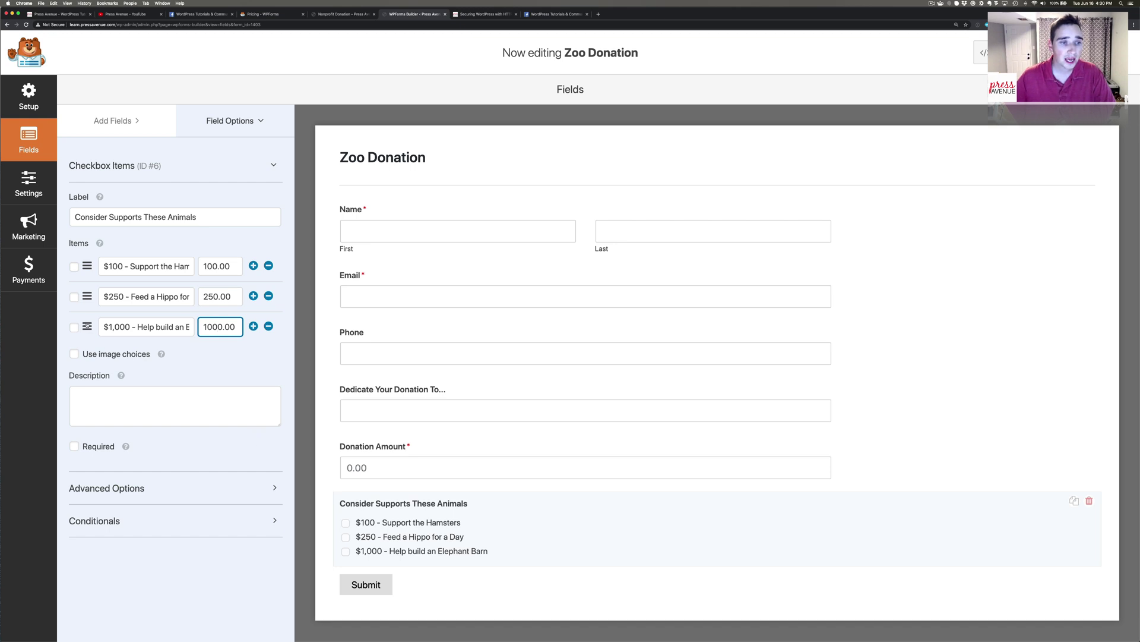
mouse_move(87, 326)
left_mouse_down()
mouse_move(87, 226)
mouse_move(89, 325)
left_mouse_up()
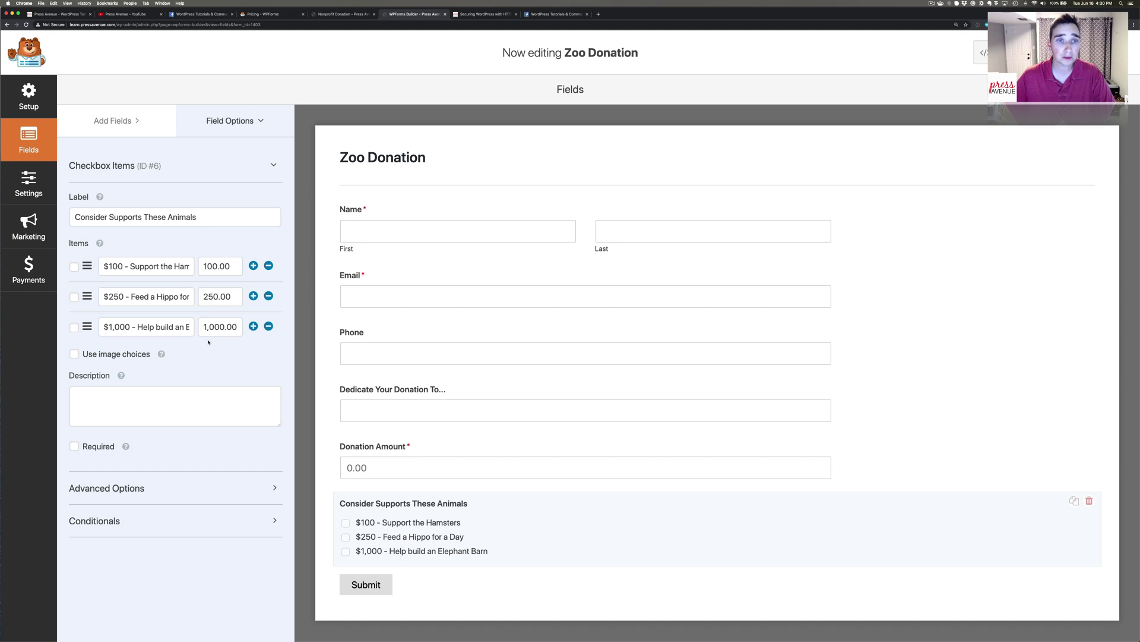
Enable image choices and give the first option the hamster photo from the Media Library.
left_click(107, 355)
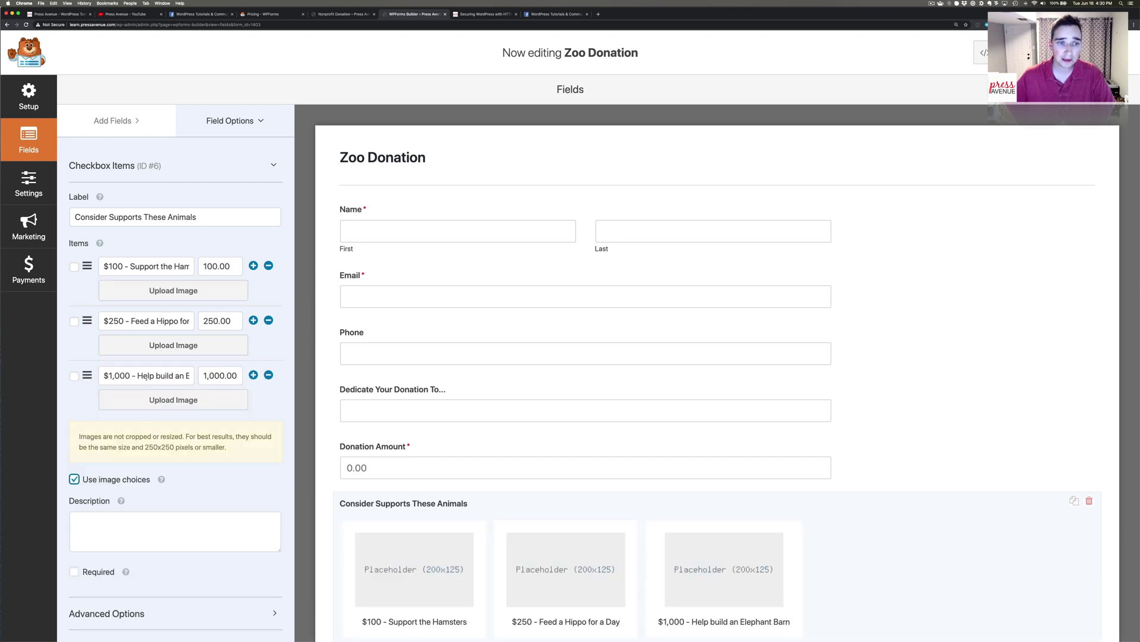
scroll(535, 410, "down", 3)
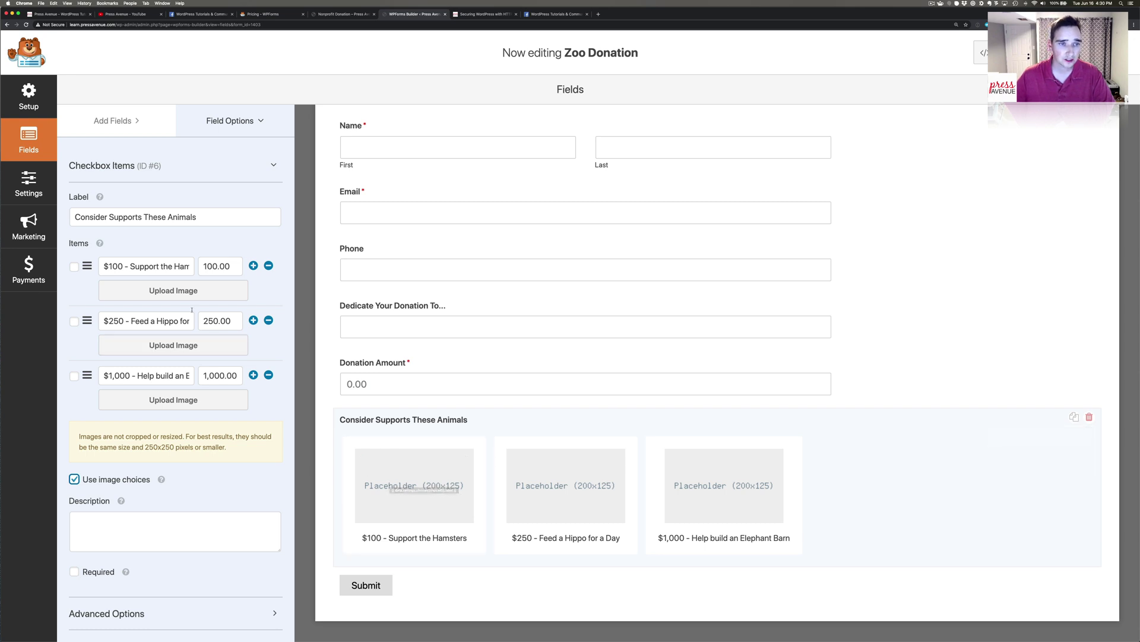
left_click(177, 292)
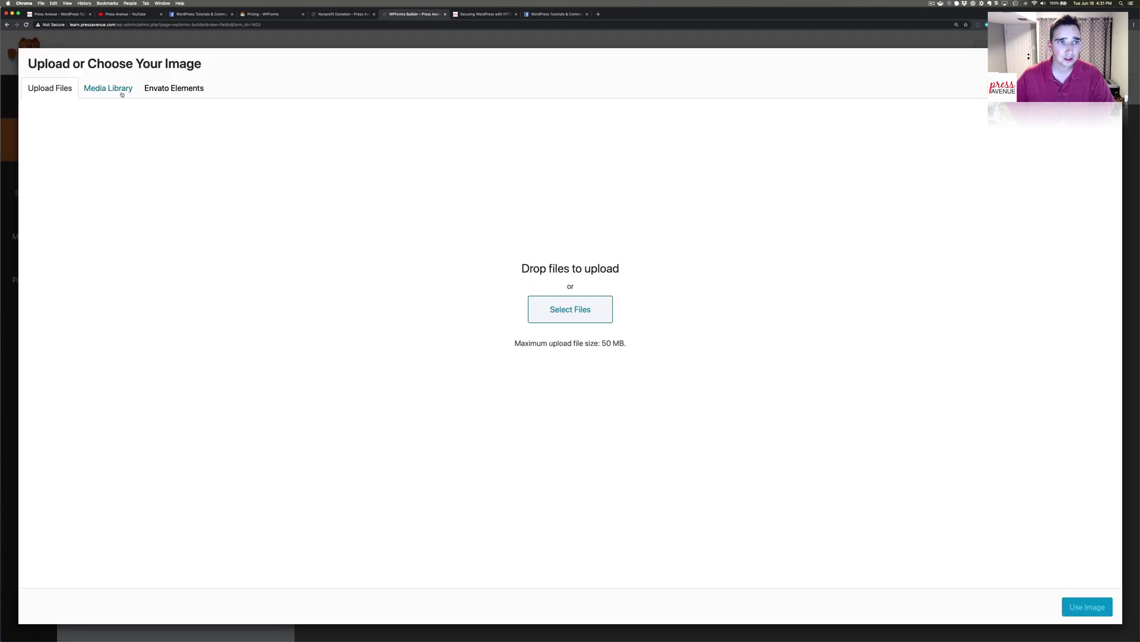
left_click(119, 89)
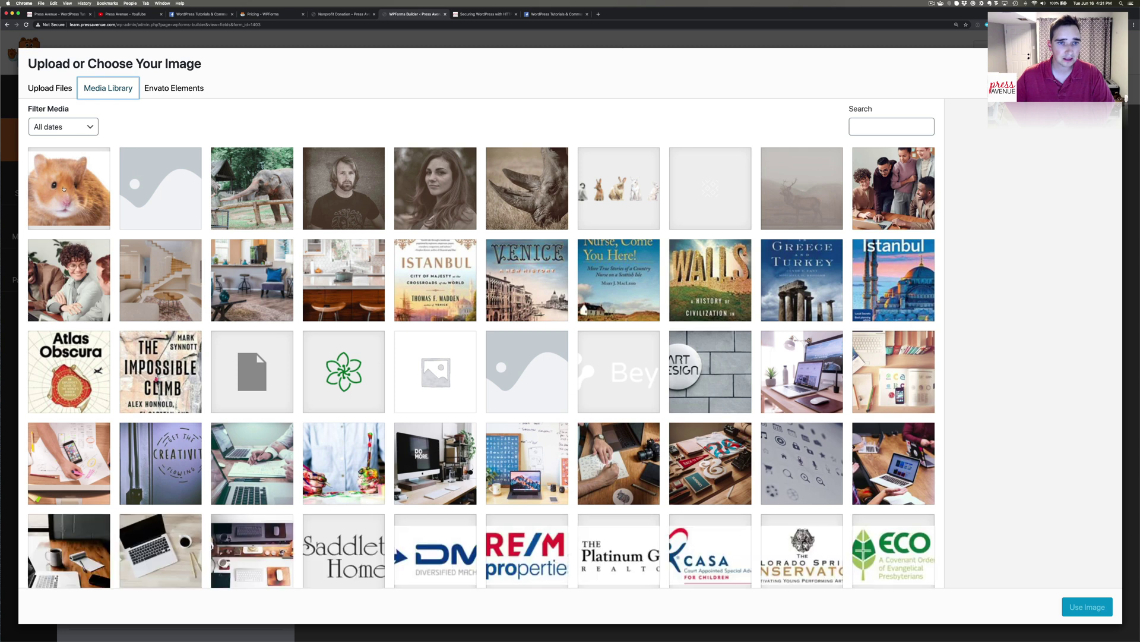
left_click(64, 188)
left_click(1087, 607)
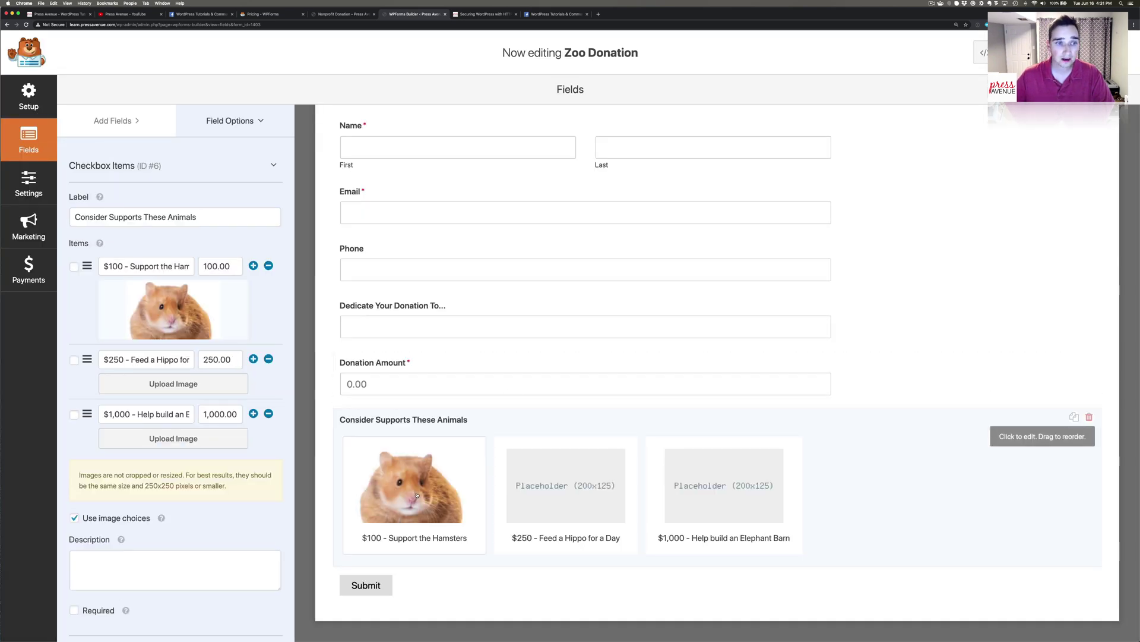
Upload hippo.jpg with alt text 'hippo' as the second option's image.
left_click(168, 384)
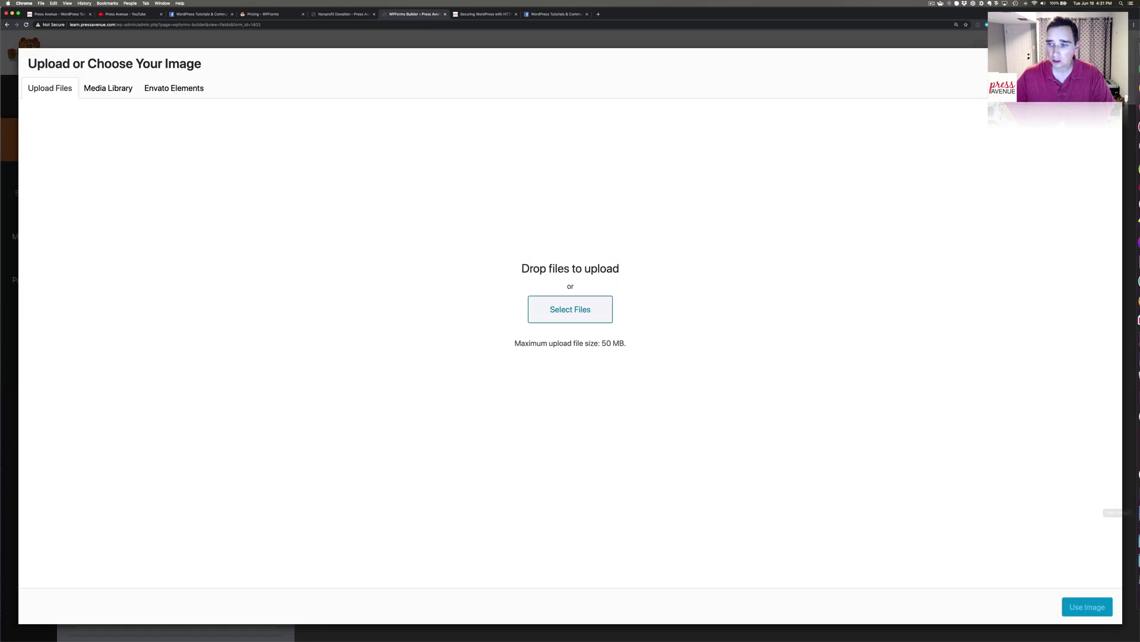
left_click(1128, 541)
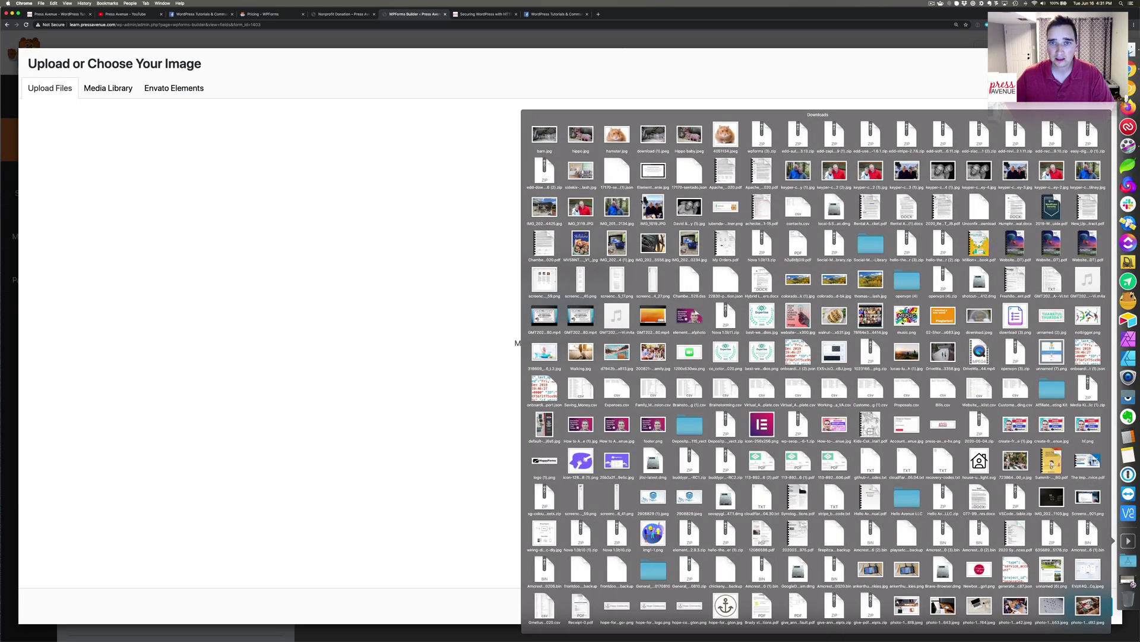
left_click_drag(581, 134, 528, 181)
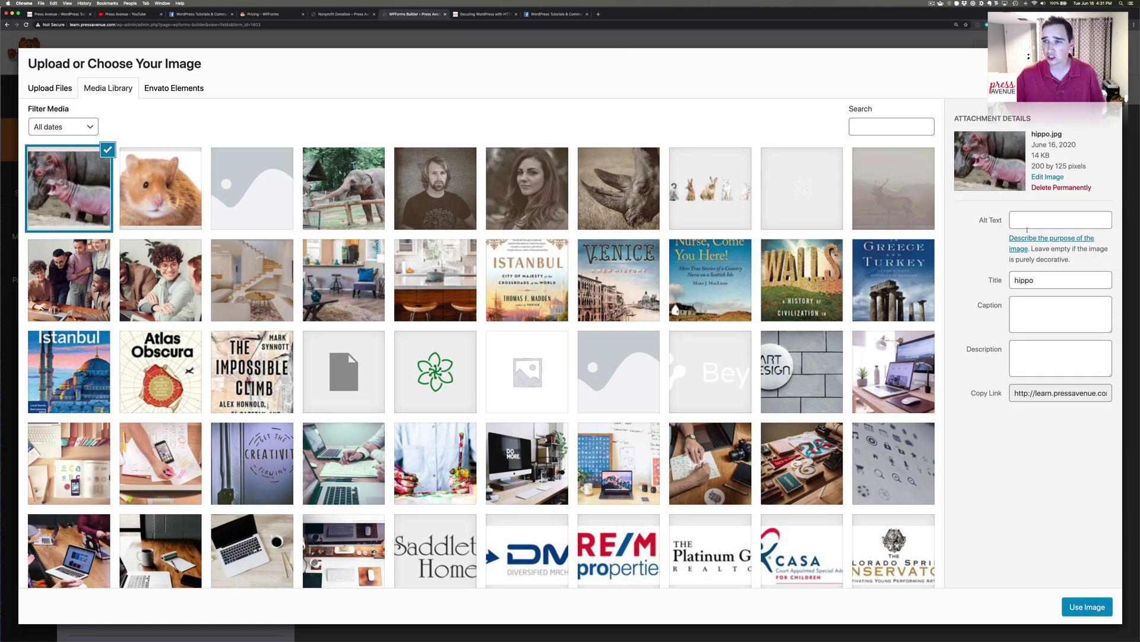
left_click(1025, 223)
type("hippo")
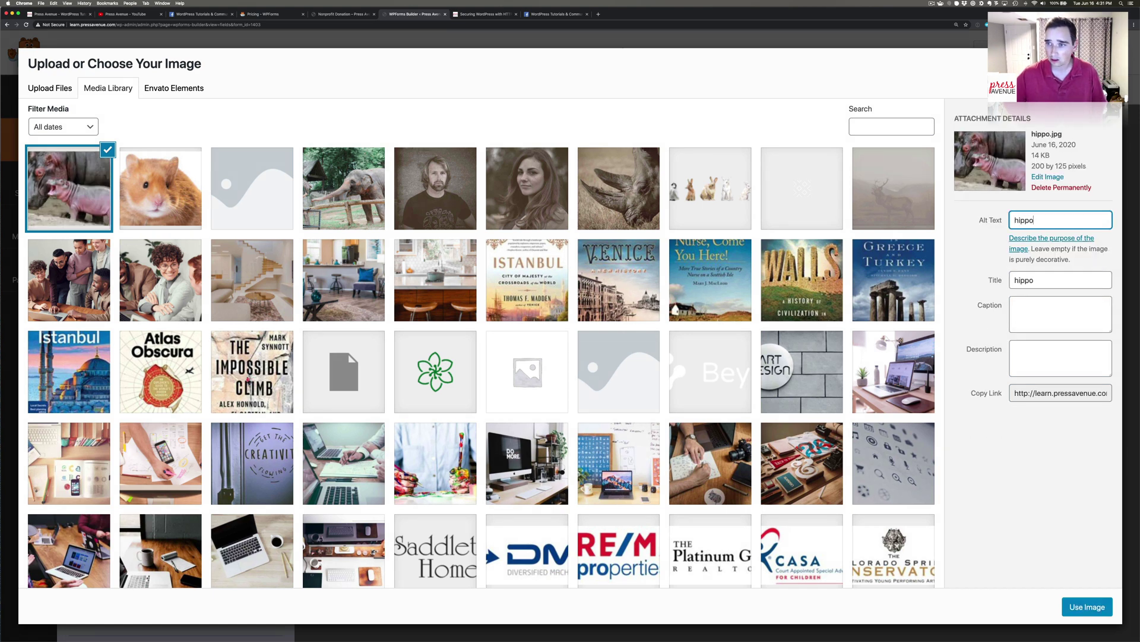
left_click(1087, 606)
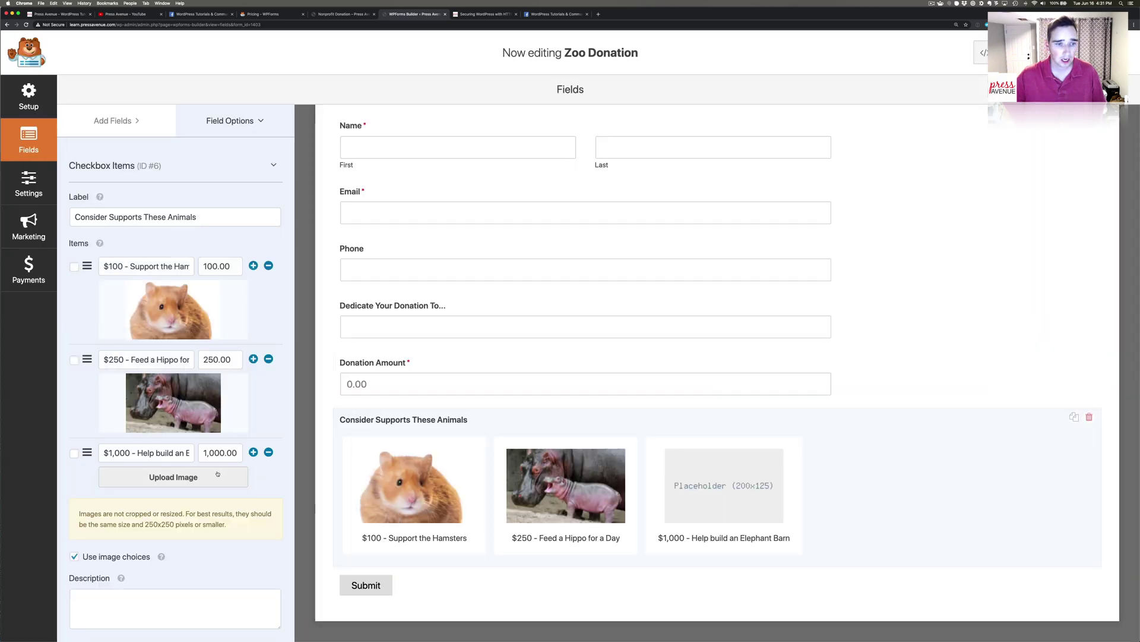
Upload barn.jpg with alt text 'barn' as the third option's image.
left_click(219, 475)
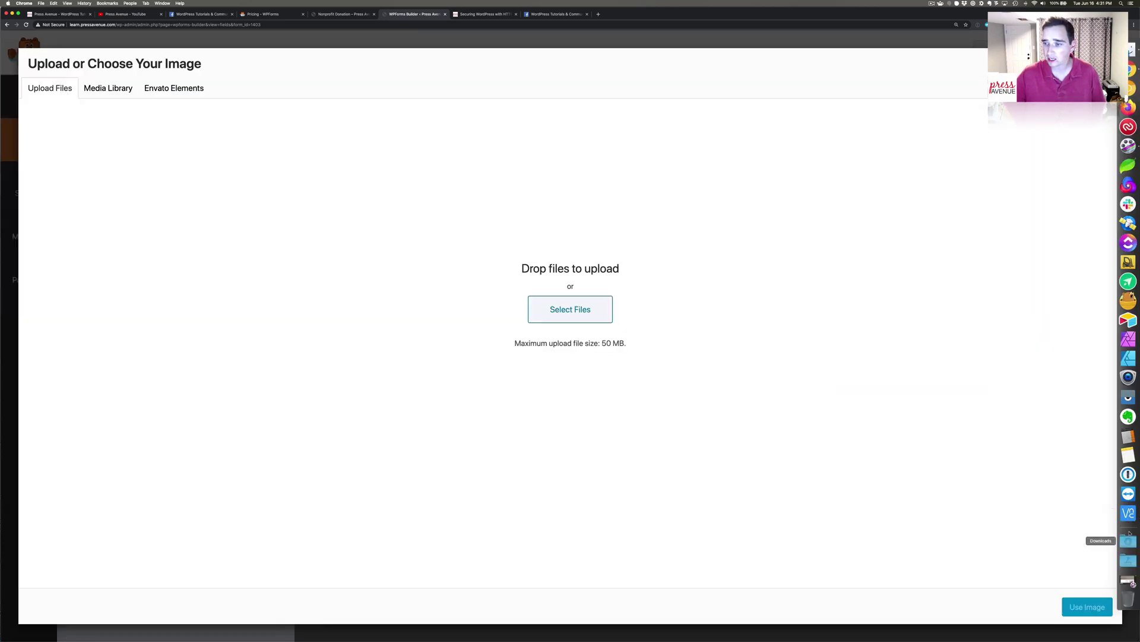
left_click(1128, 539)
left_click_drag(546, 136, 529, 341)
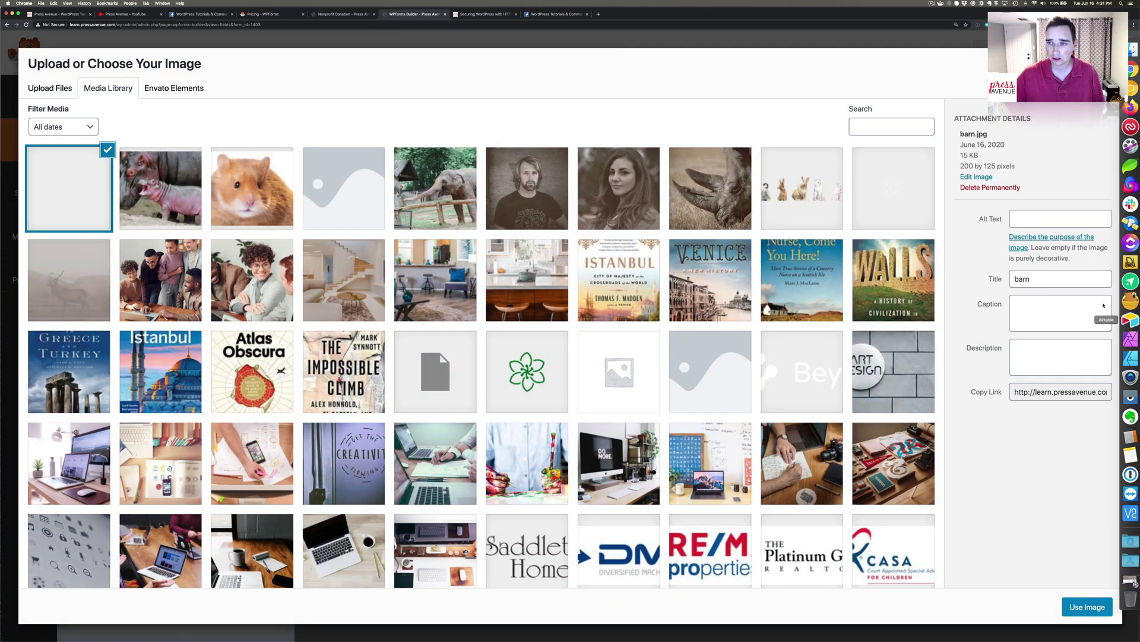
left_click(1027, 224)
type("barn")
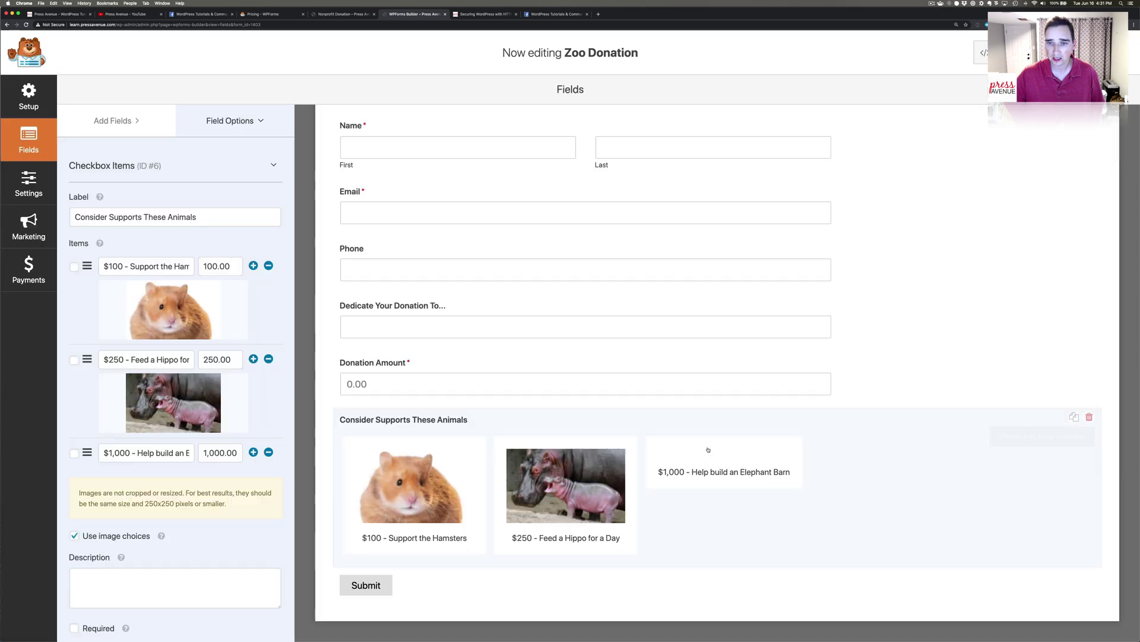
left_click(1087, 606)
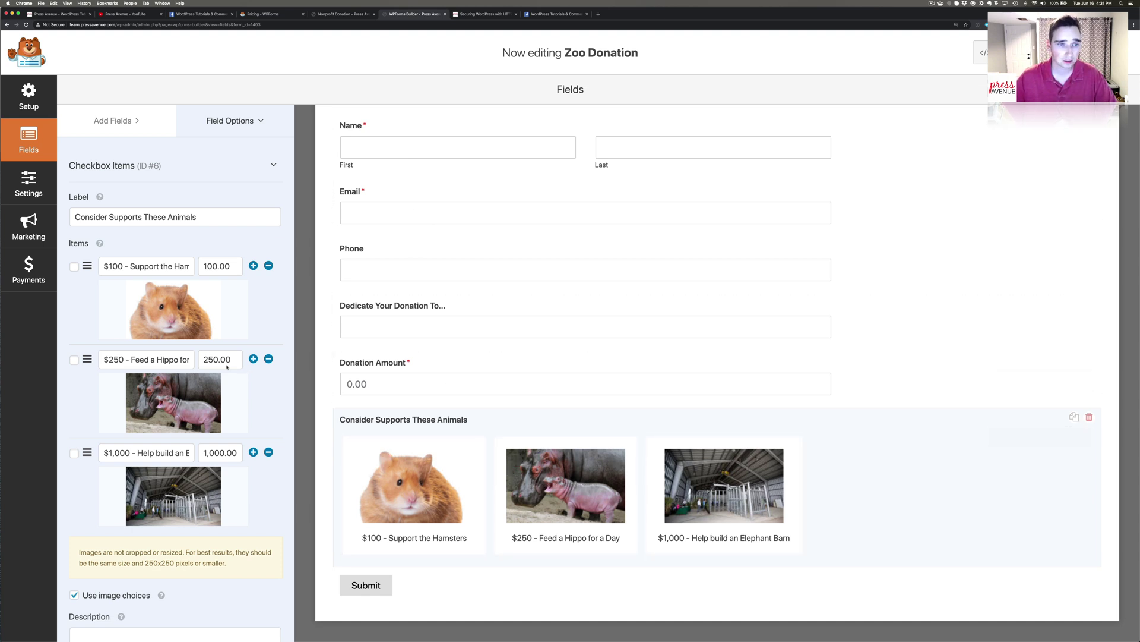
Relabel the checkbox field 'Consider Supporting These Animals As Well With your Donation Today!'.
left_click(140, 217)
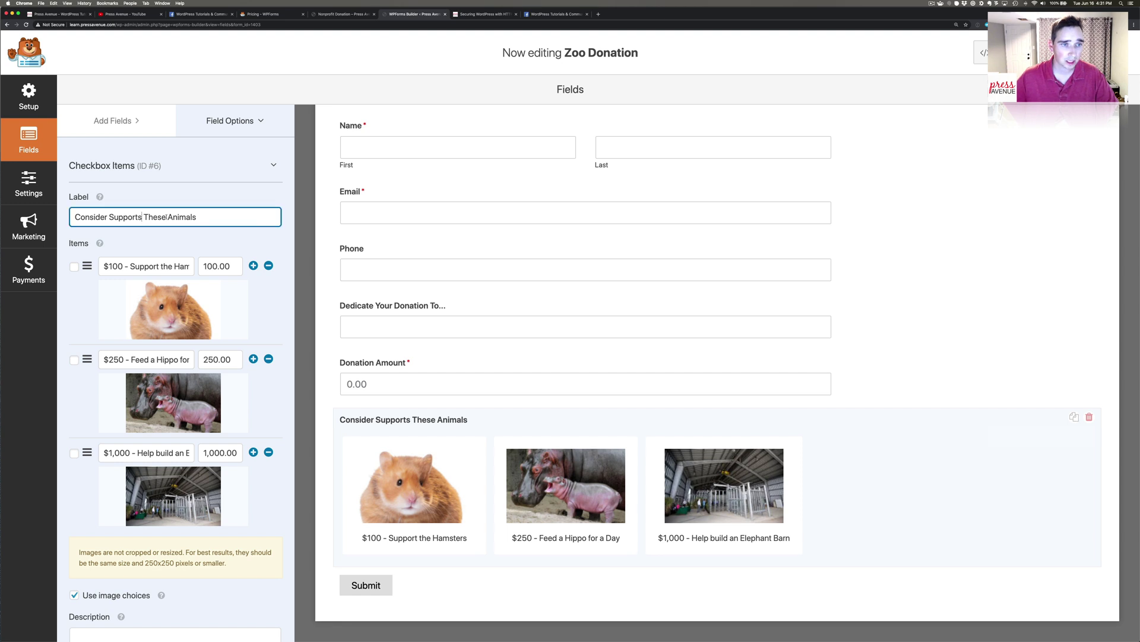
key("BackSpace")
type("ing These ")
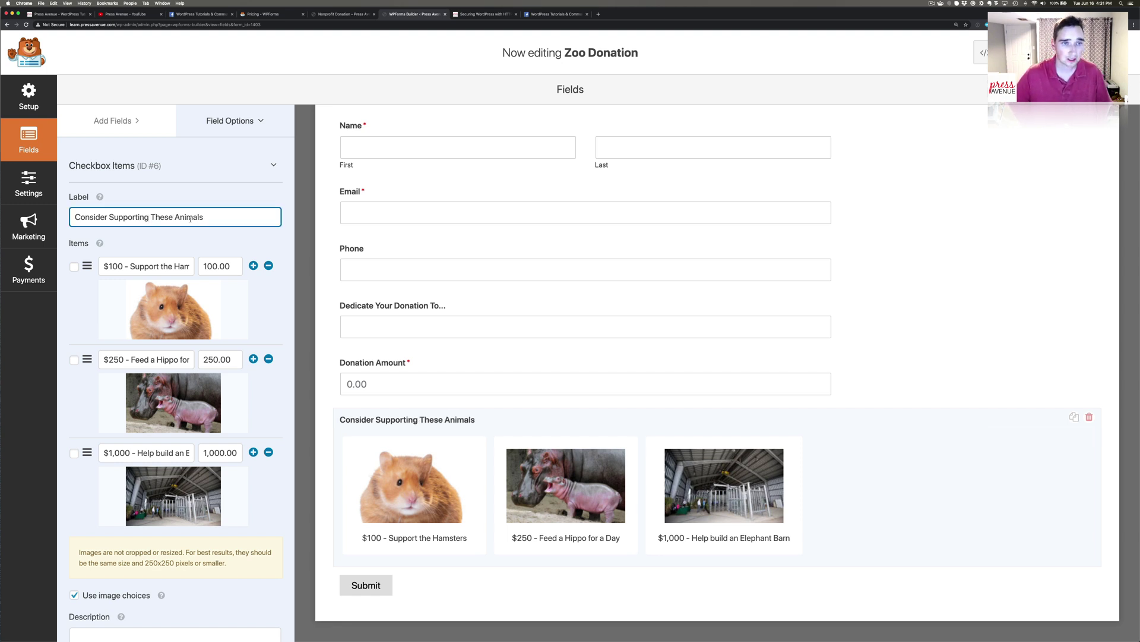
type("Animals As W")
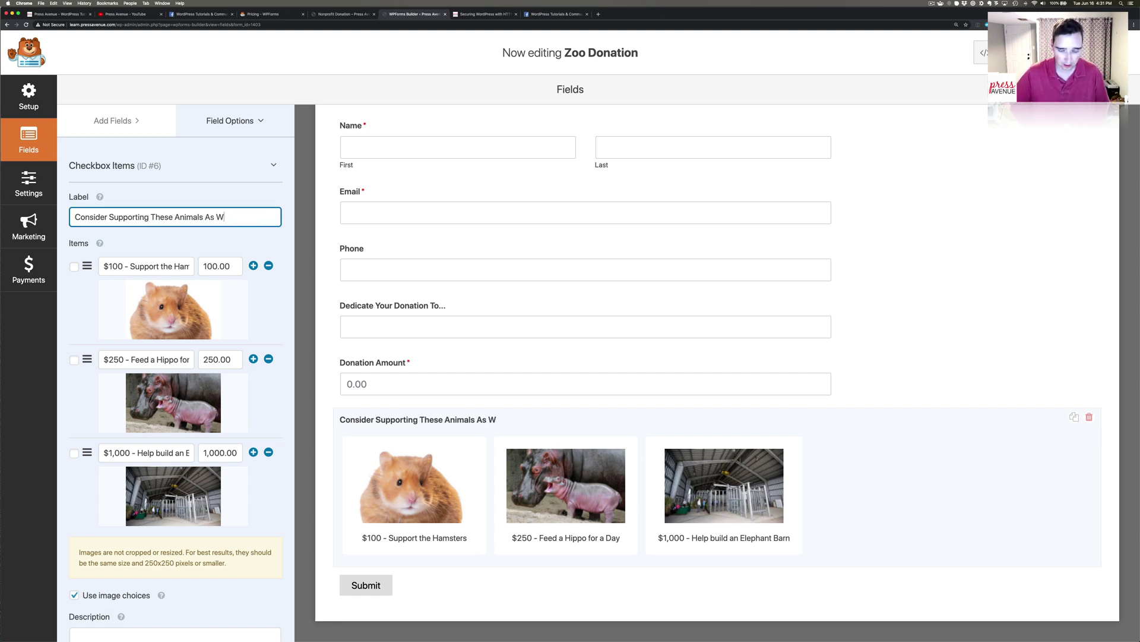
type("ell With ")
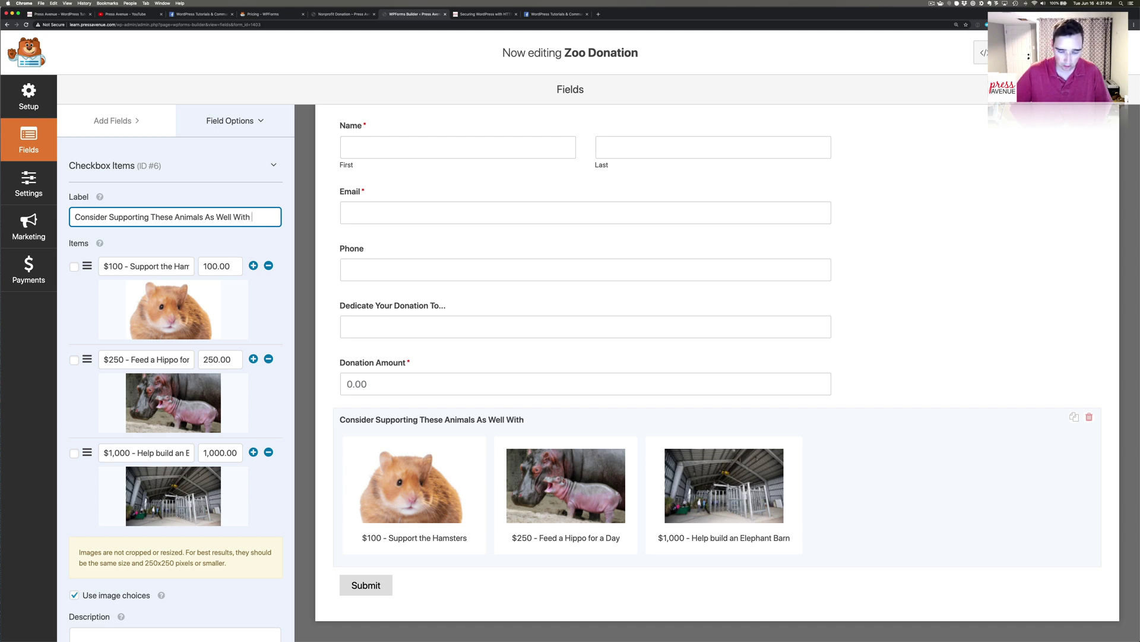
type("your Donation")
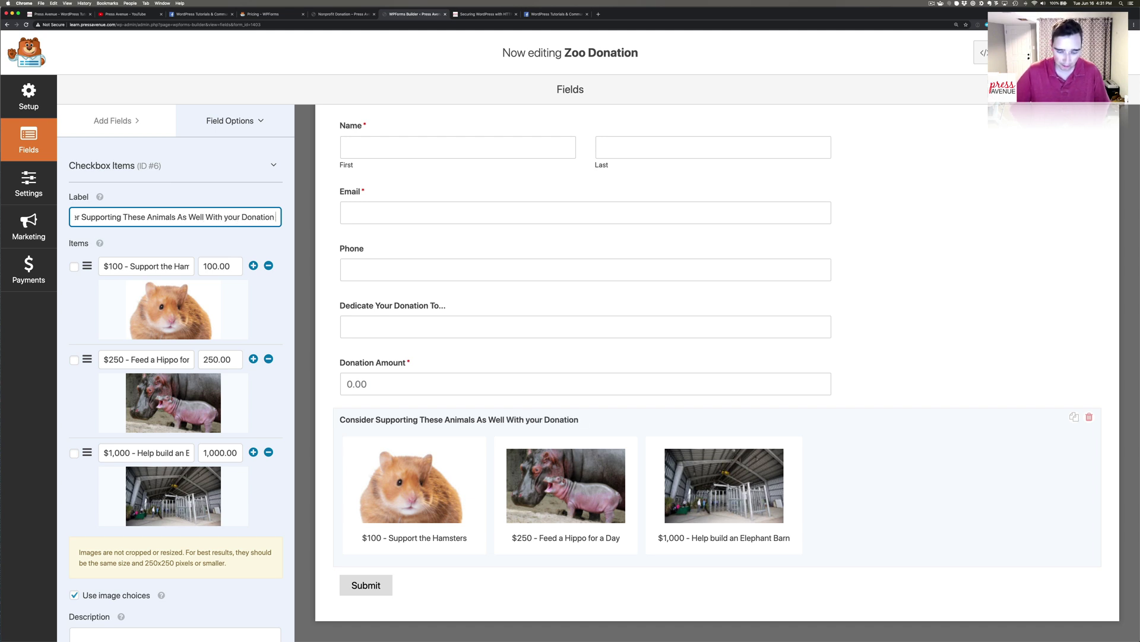
type(" Today!")
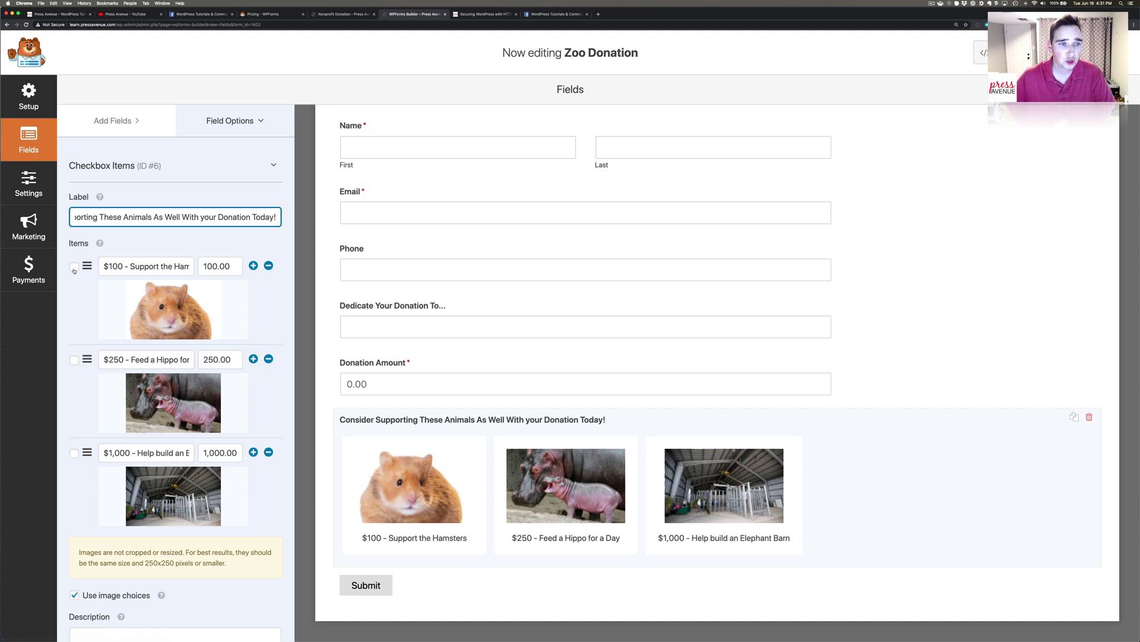
Toggle the $100 hamster option's default selection, leaving it unselected.
left_click(74, 268)
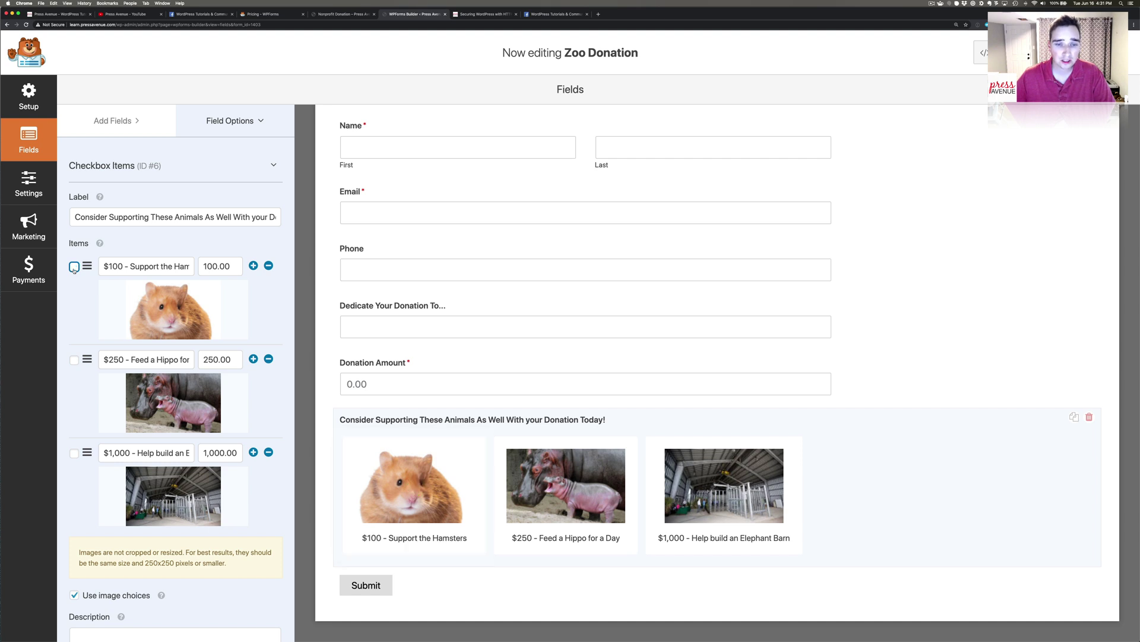
left_click(74, 268)
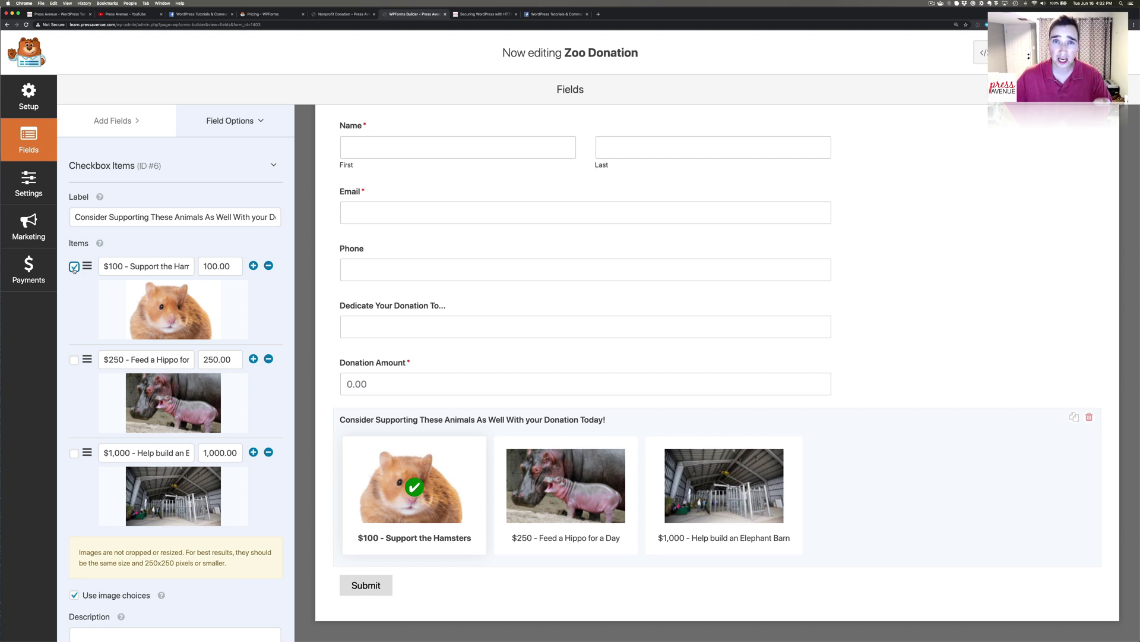
left_click(74, 268)
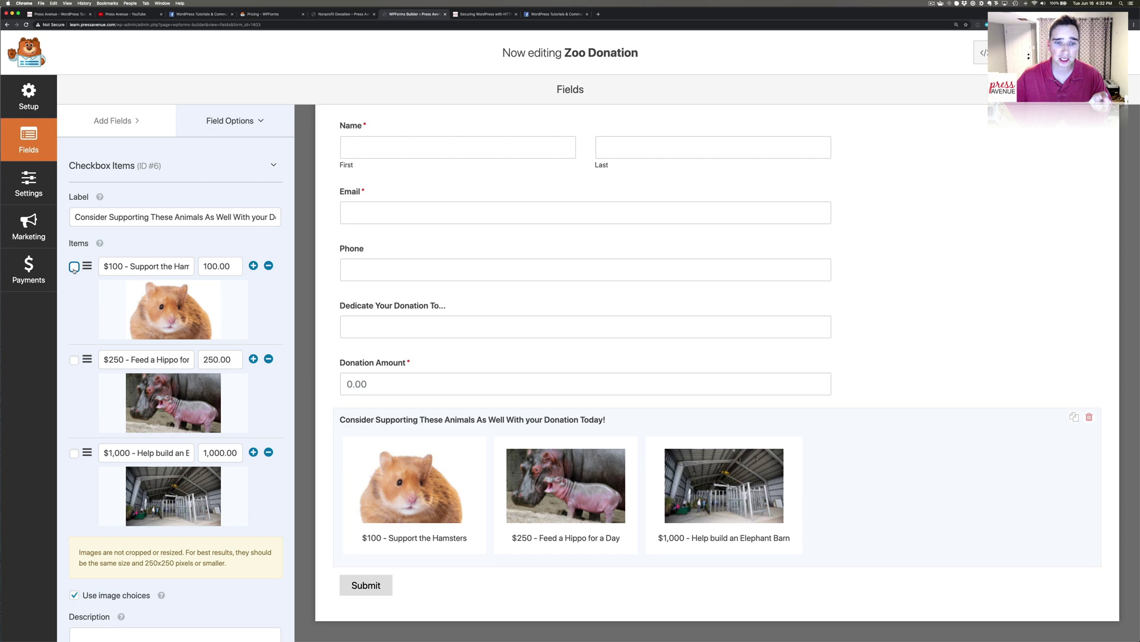
left_click(75, 267)
left_click(74, 268)
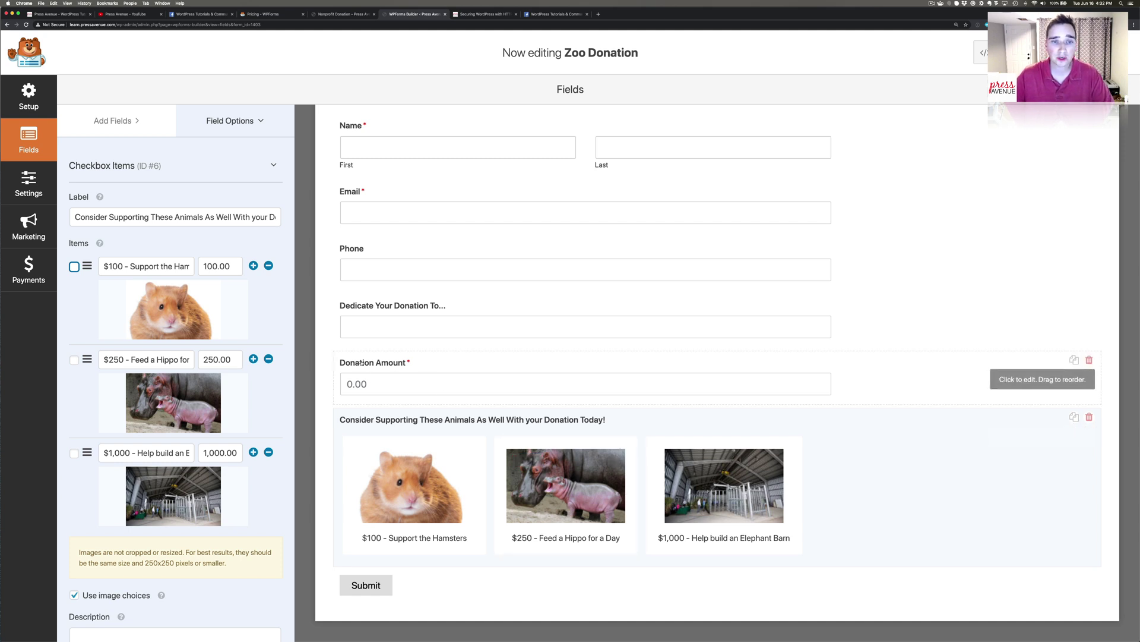
Bring up the addable fields list, scrolled down to Payment Fields.
scroll(208, 353, "down", 4)
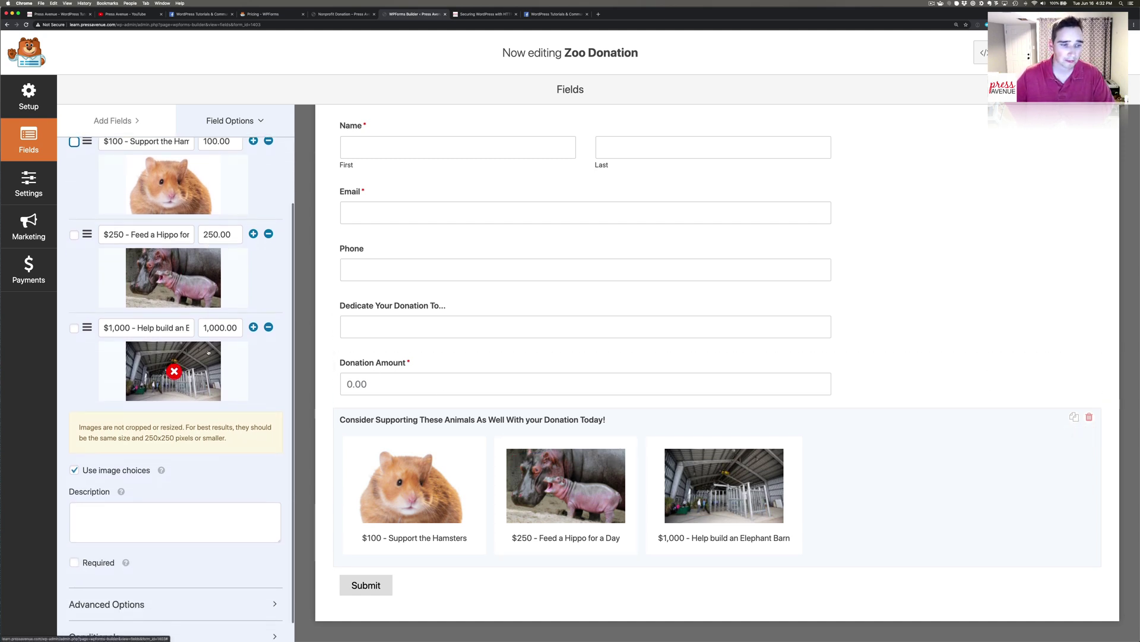
scroll(208, 353, "down", 1)
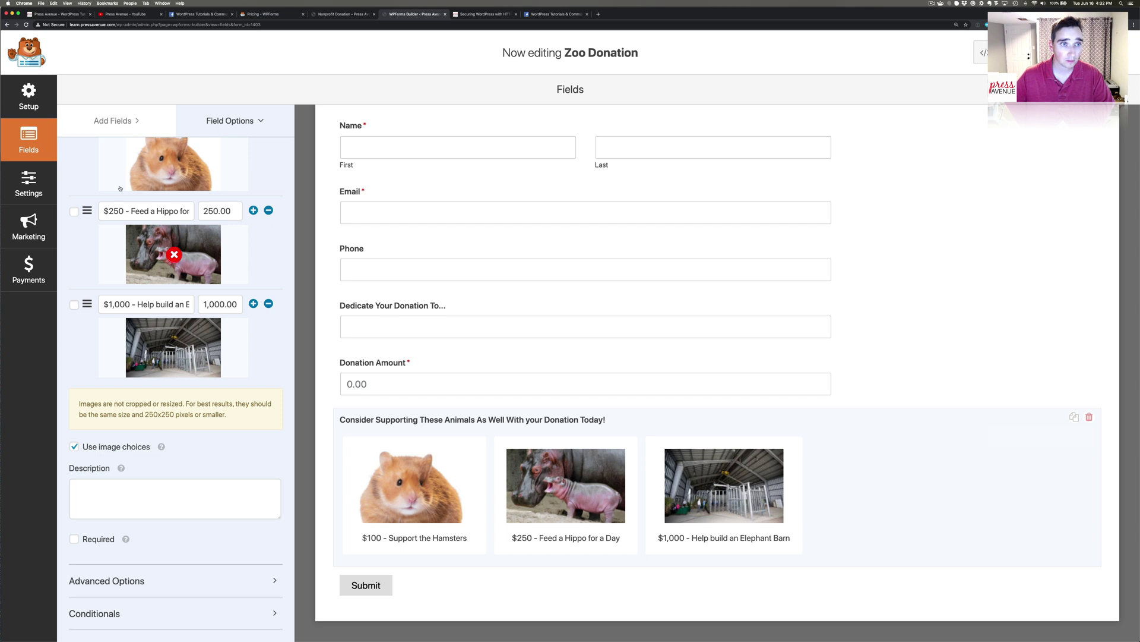
left_click(109, 125)
scroll(187, 358, "down", 2)
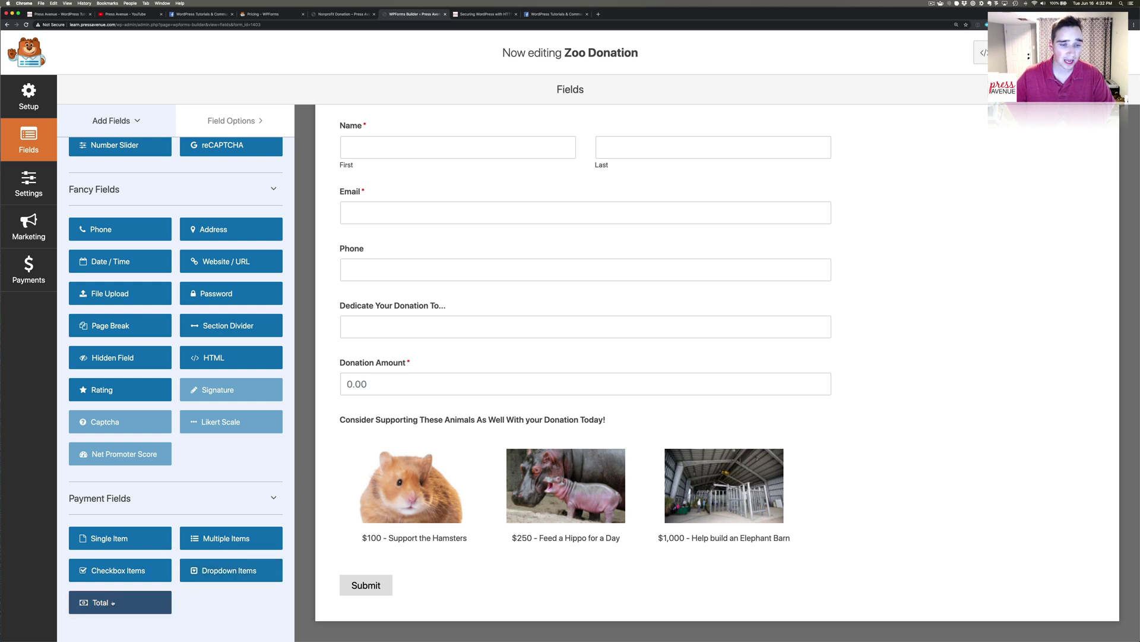
Add a Total field labelled 'Donation Total' above Submit, then go to Payments settings.
left_click(156, 594)
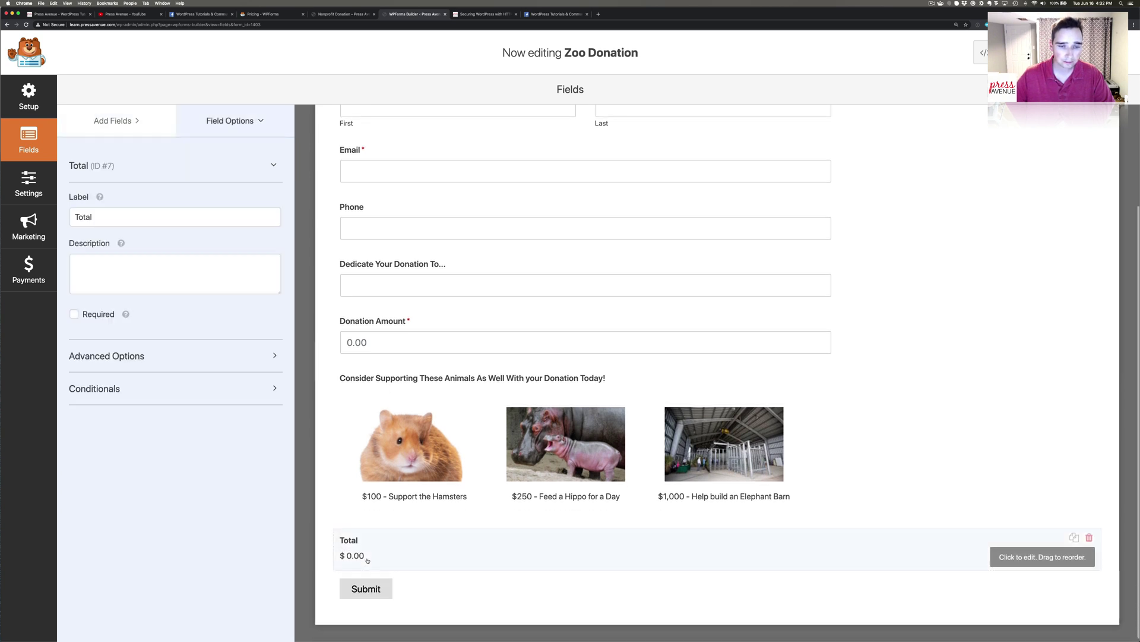
left_click(79, 217)
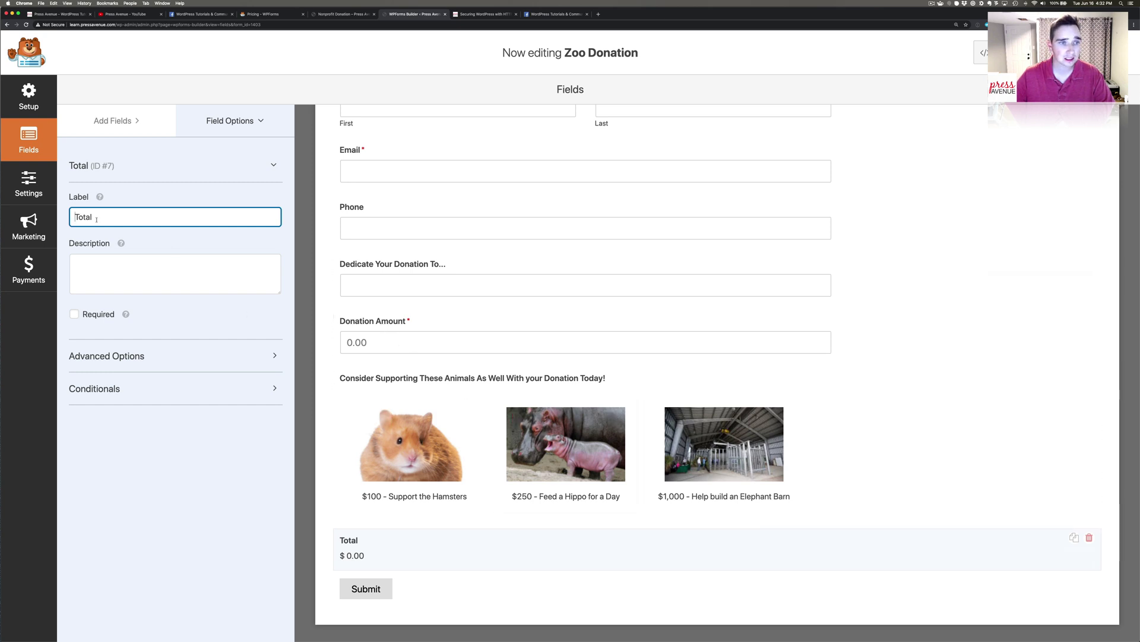
type("Donation")
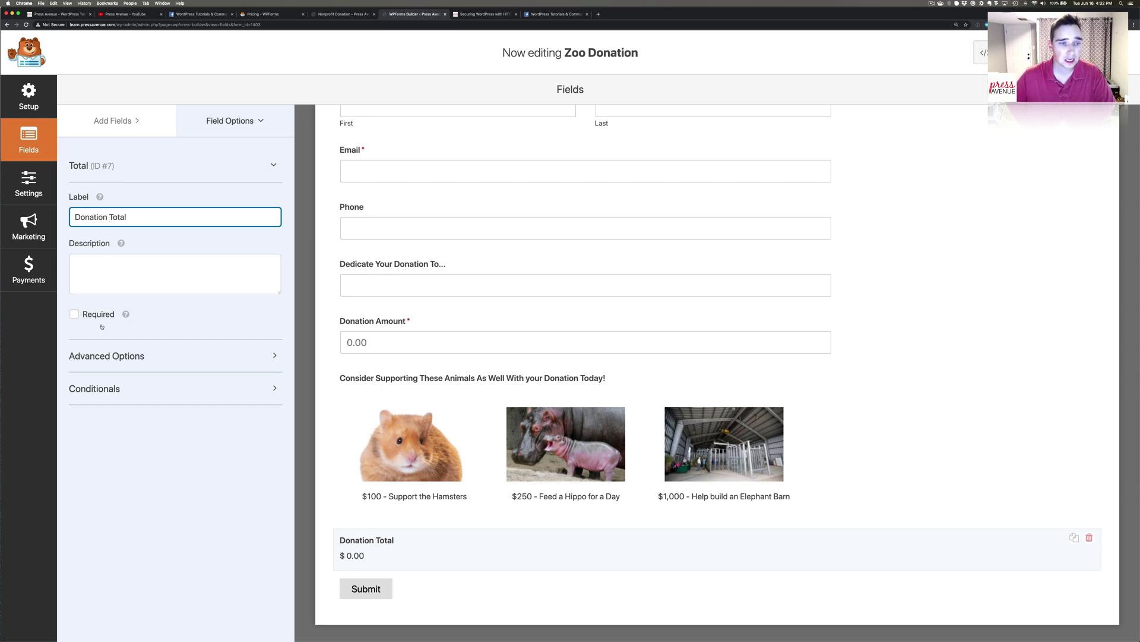
scroll(369, 338, "up", 3)
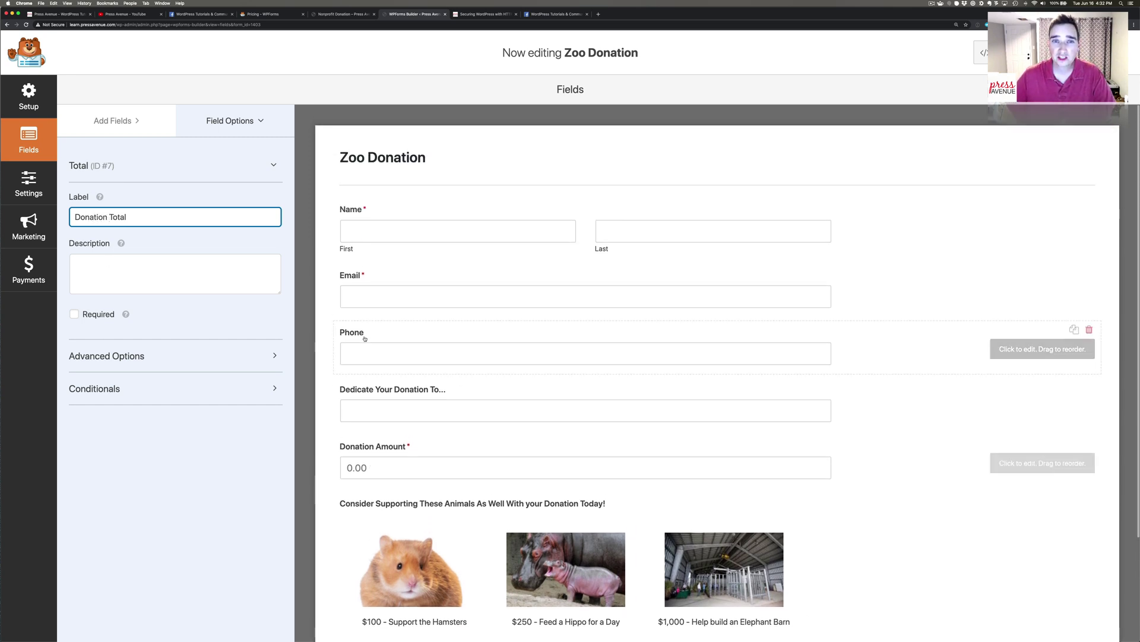
left_click(616, 116)
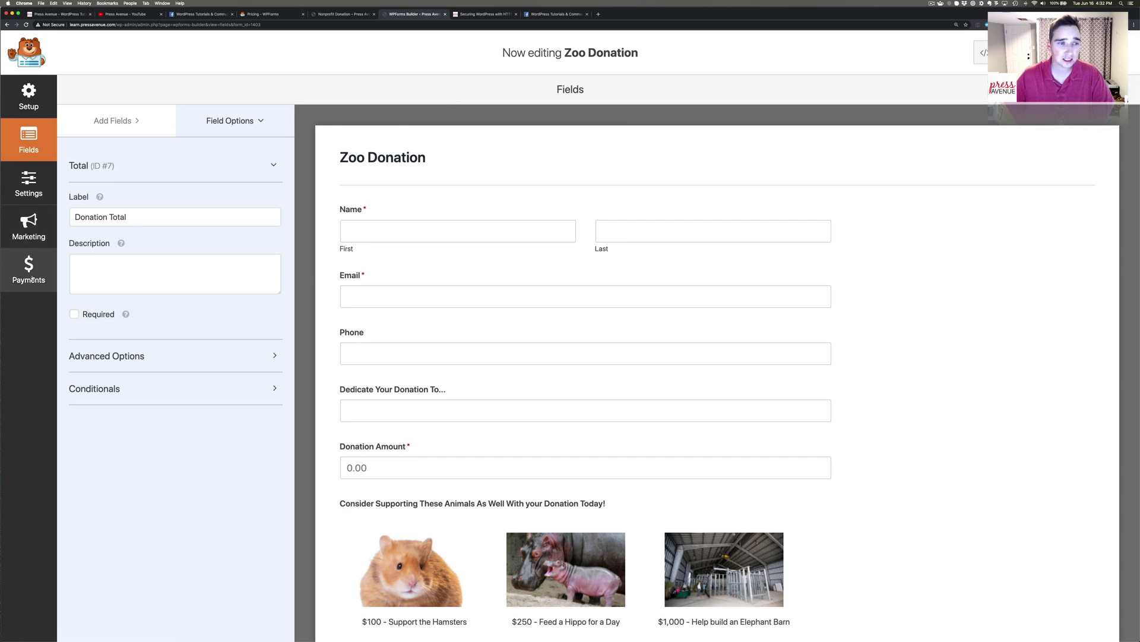
left_click(28, 271)
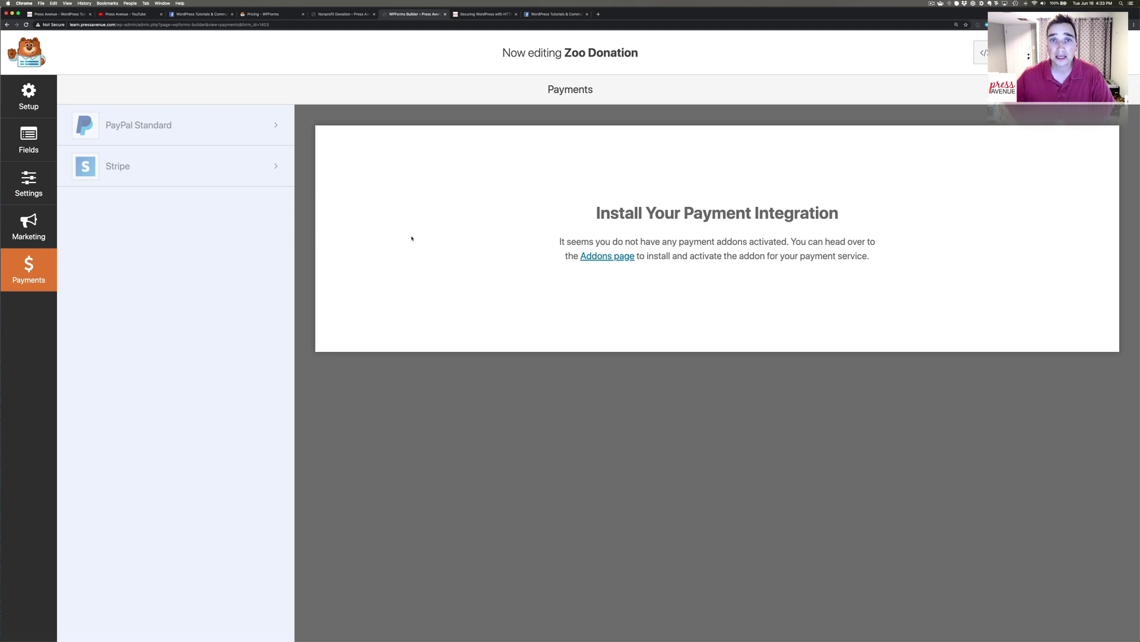
Install and activate the PayPal Standard addon, then save and refresh the builder.
left_click(208, 120)
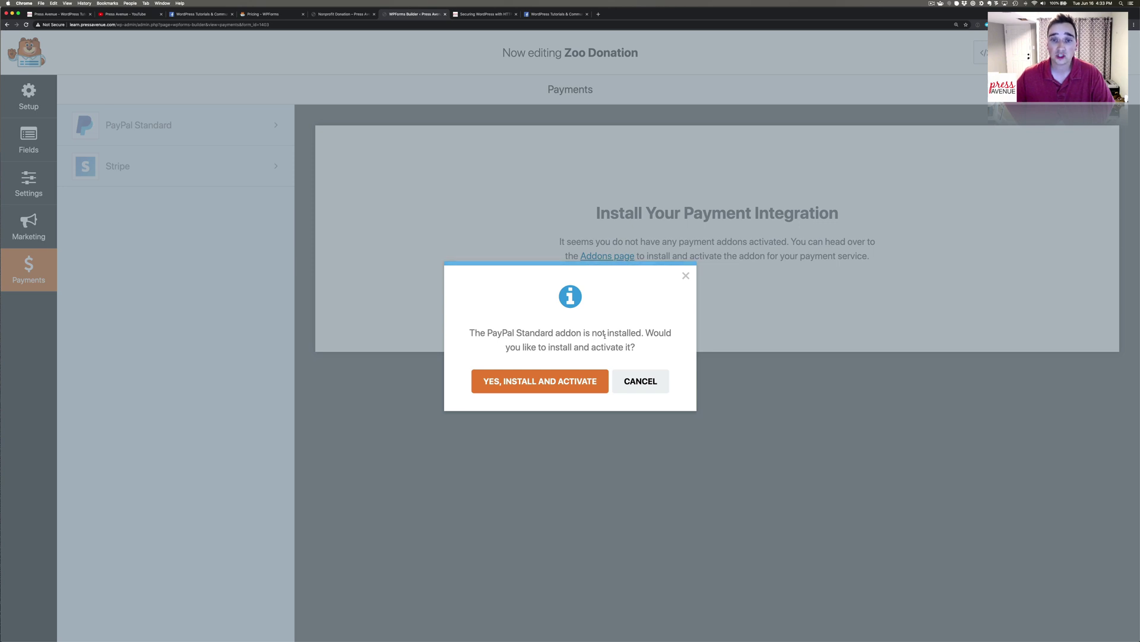
left_click(573, 385)
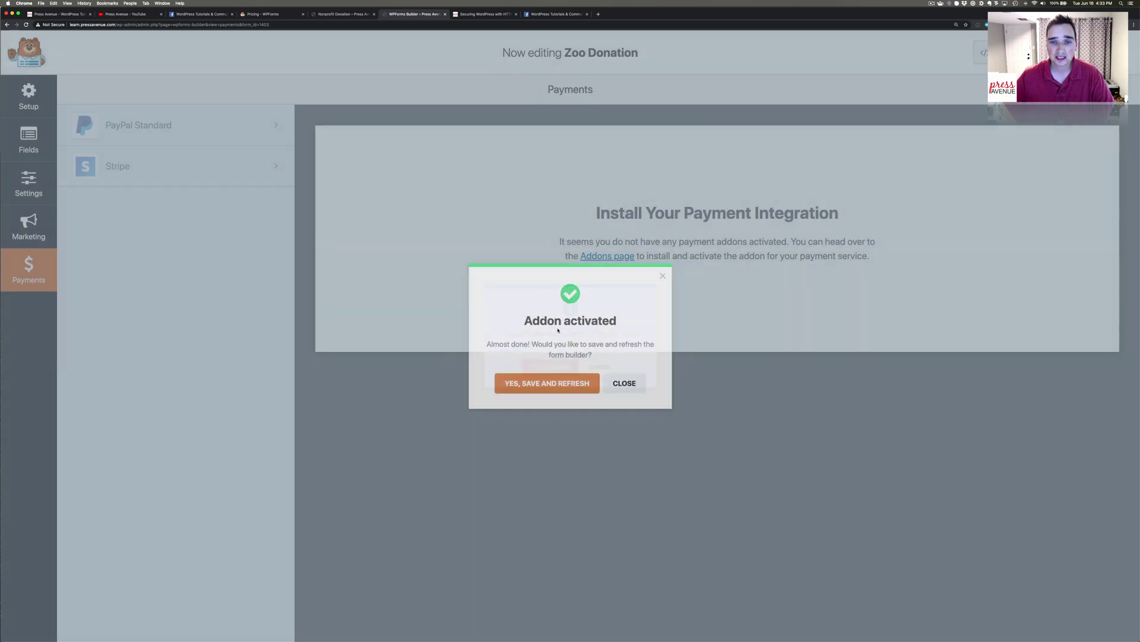
left_click(542, 391)
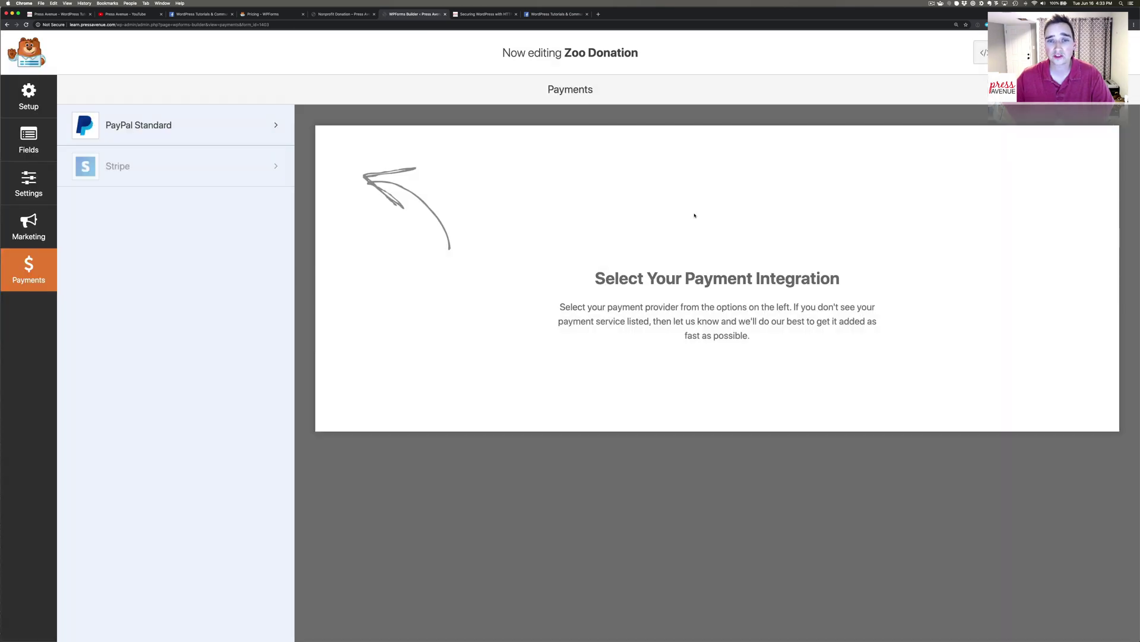
Enable PayPal Standard payments, enter the PayPal account e-mail, and keep Mode on Production.
left_click(238, 125)
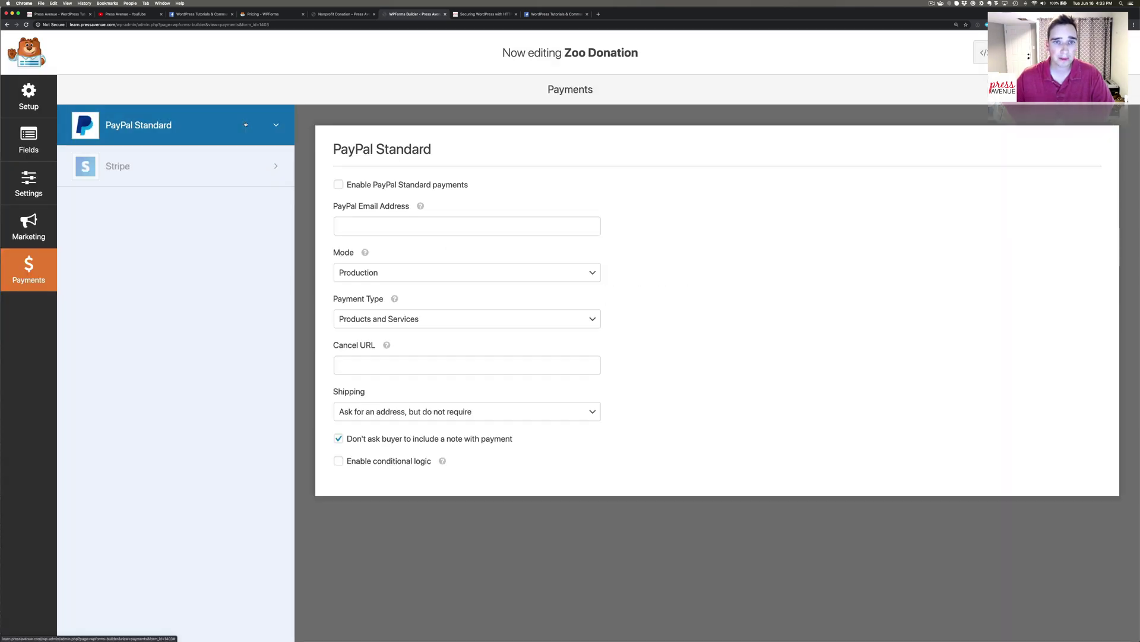
left_click(339, 184)
left_click(387, 230)
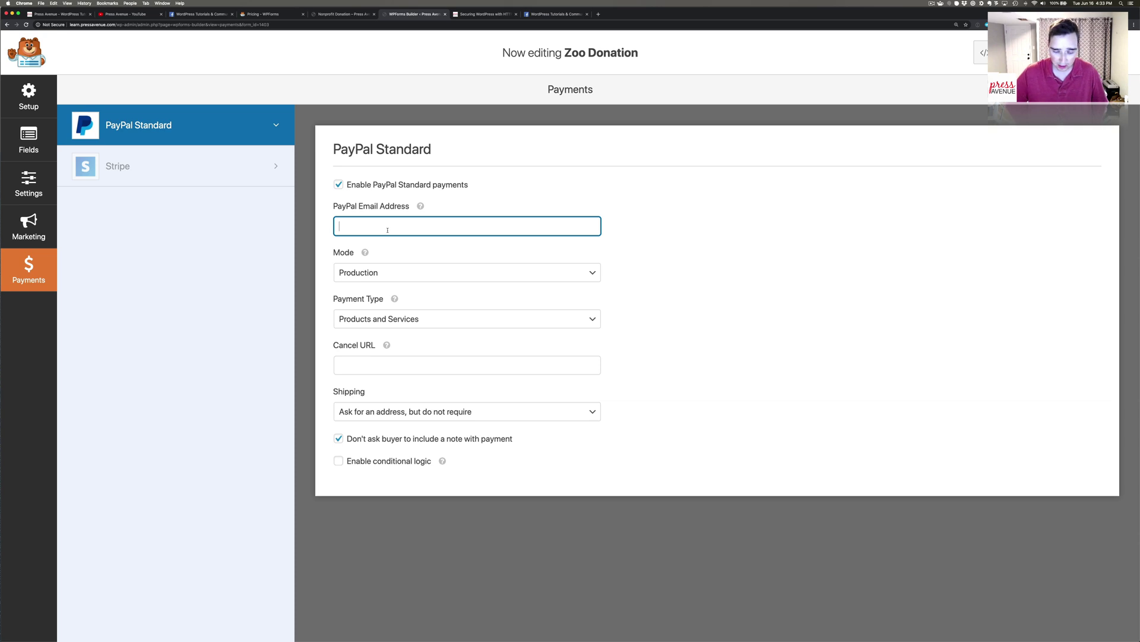
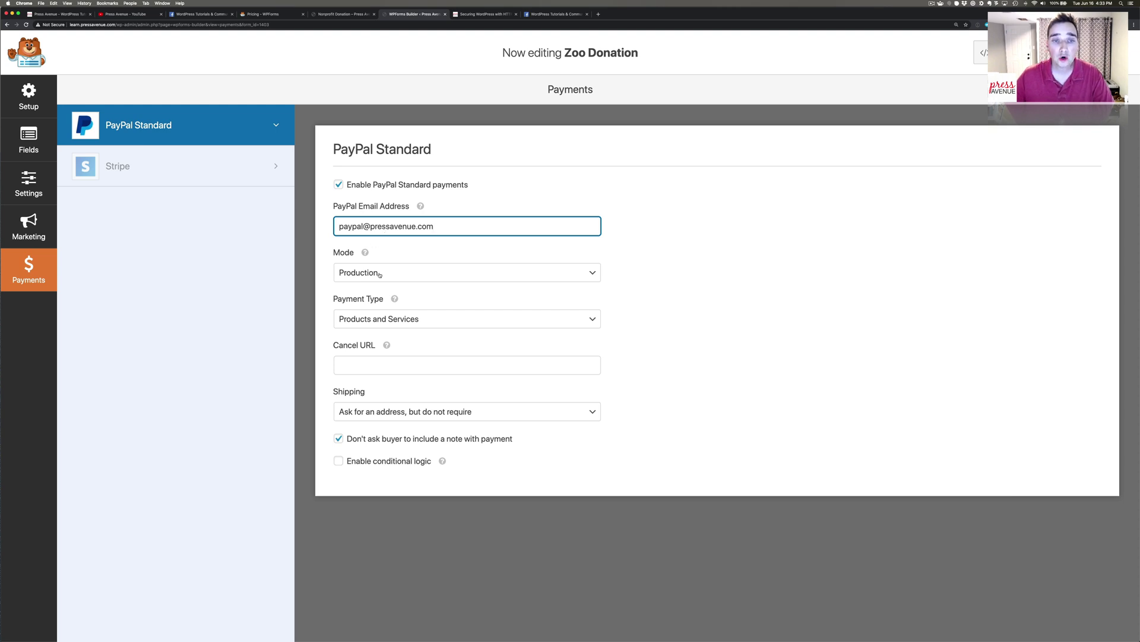
left_click(380, 274)
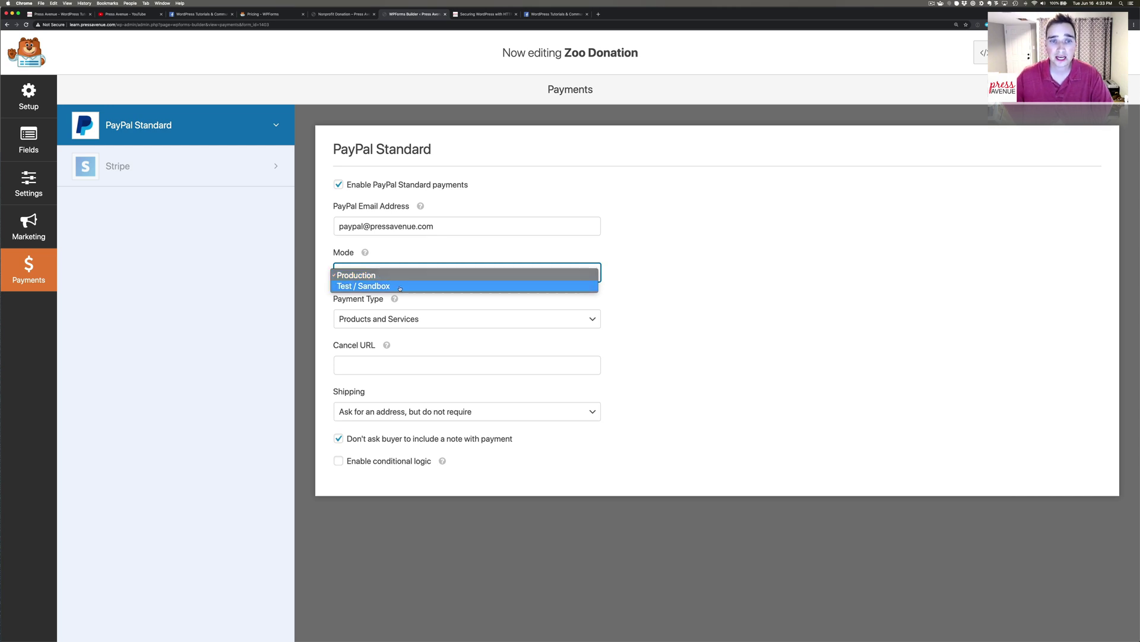
left_click(396, 278)
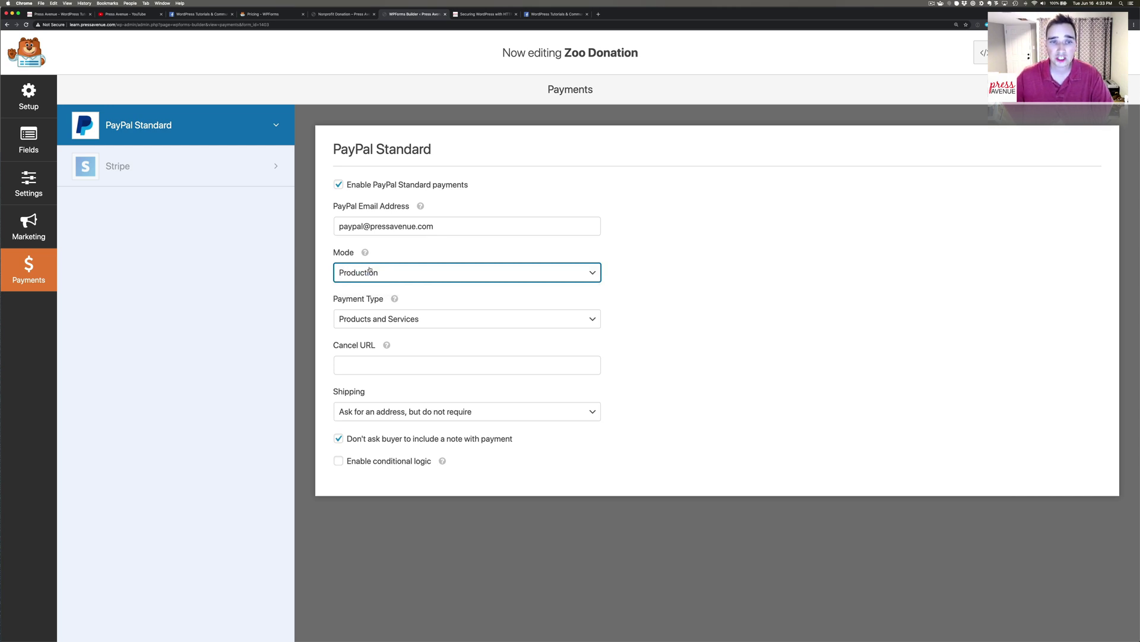
left_click(427, 318)
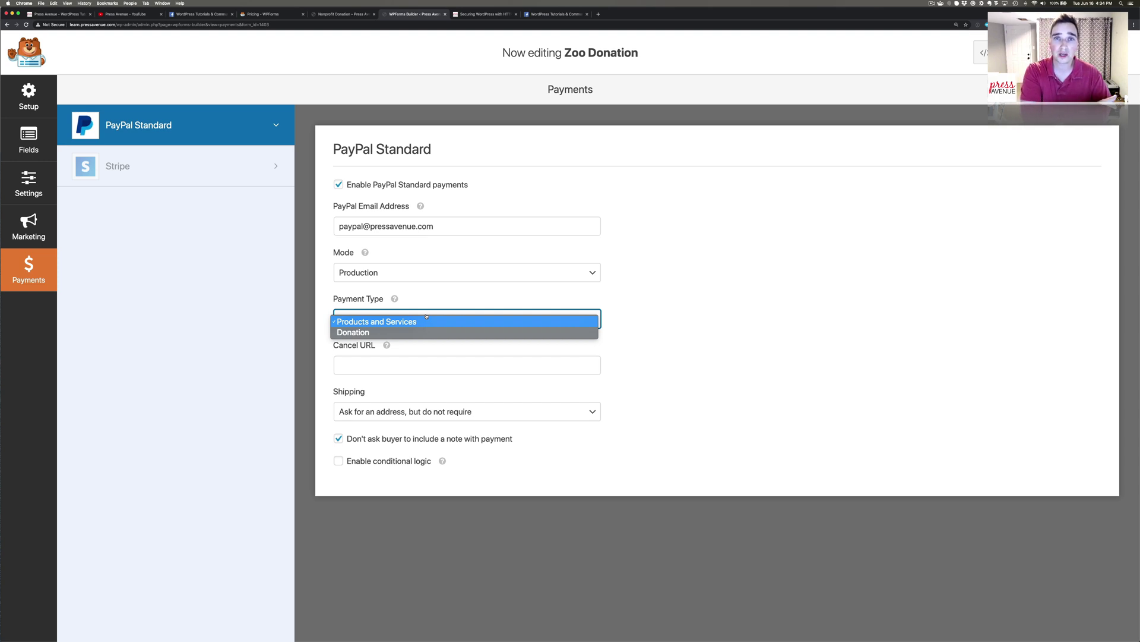
Set Payment Type to Donation, keep the no-buyer-note option ticked, and save the form.
left_click(428, 332)
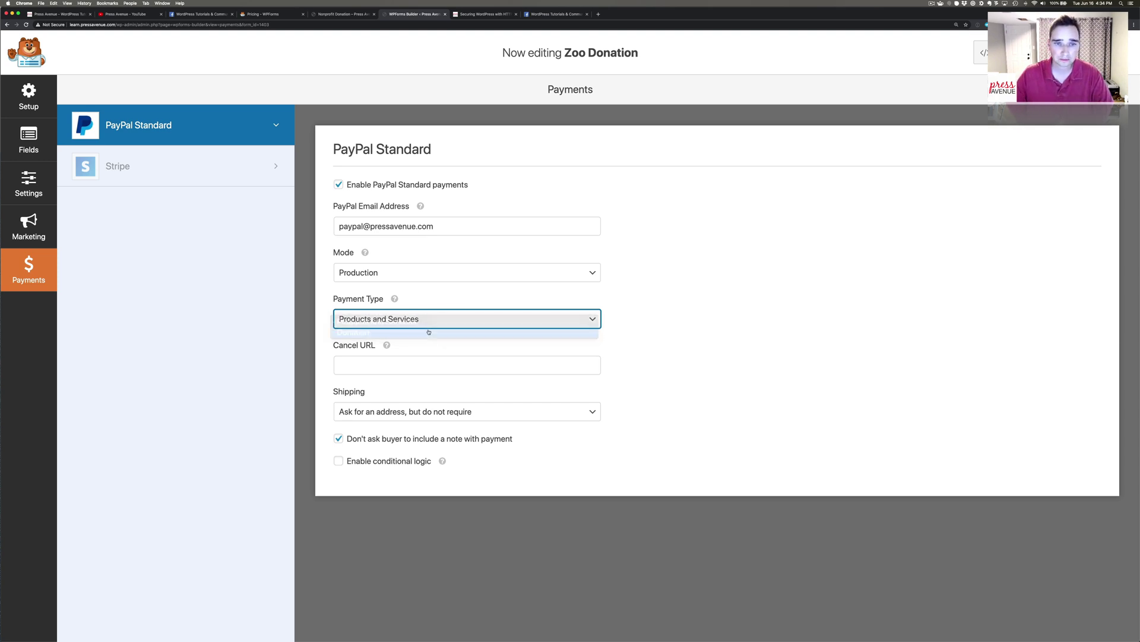
left_click(381, 362)
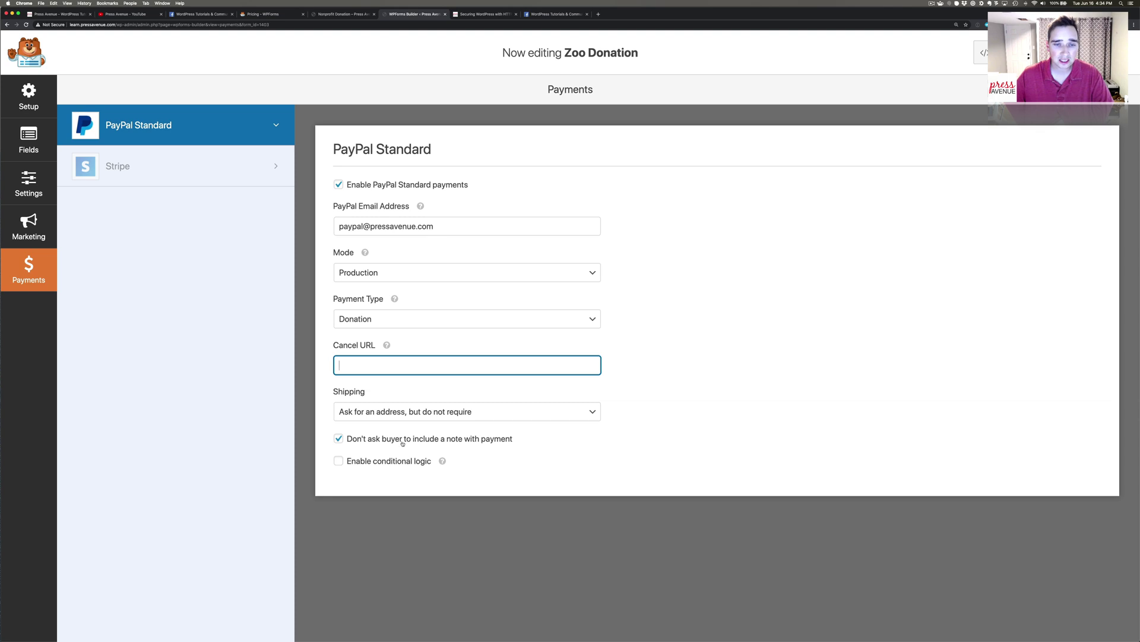
left_click(508, 439)
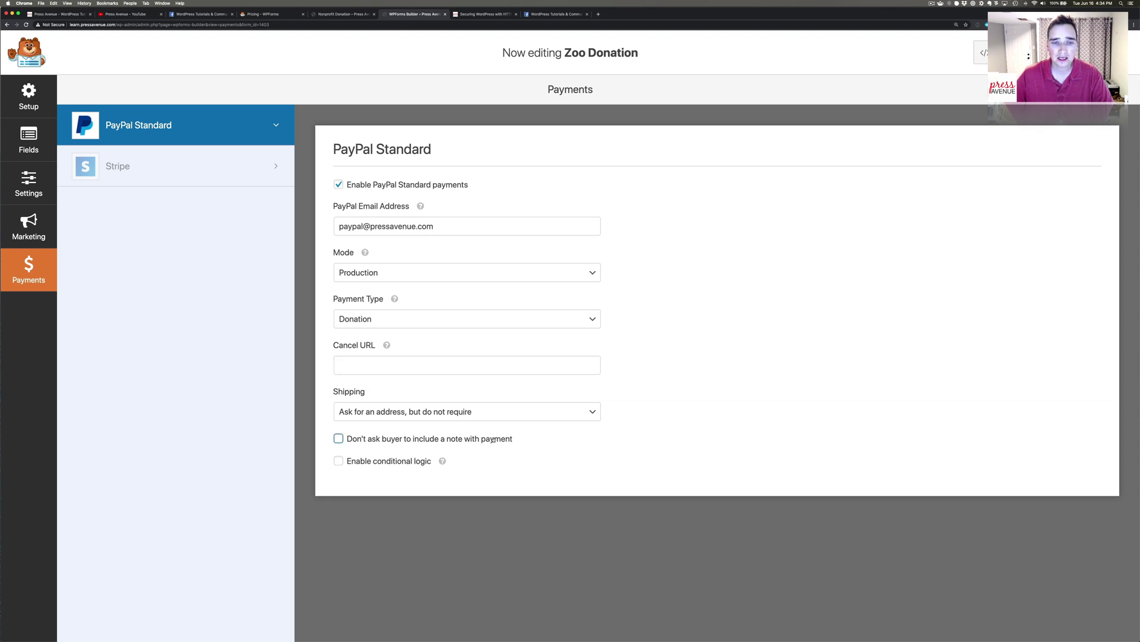
left_click(508, 439)
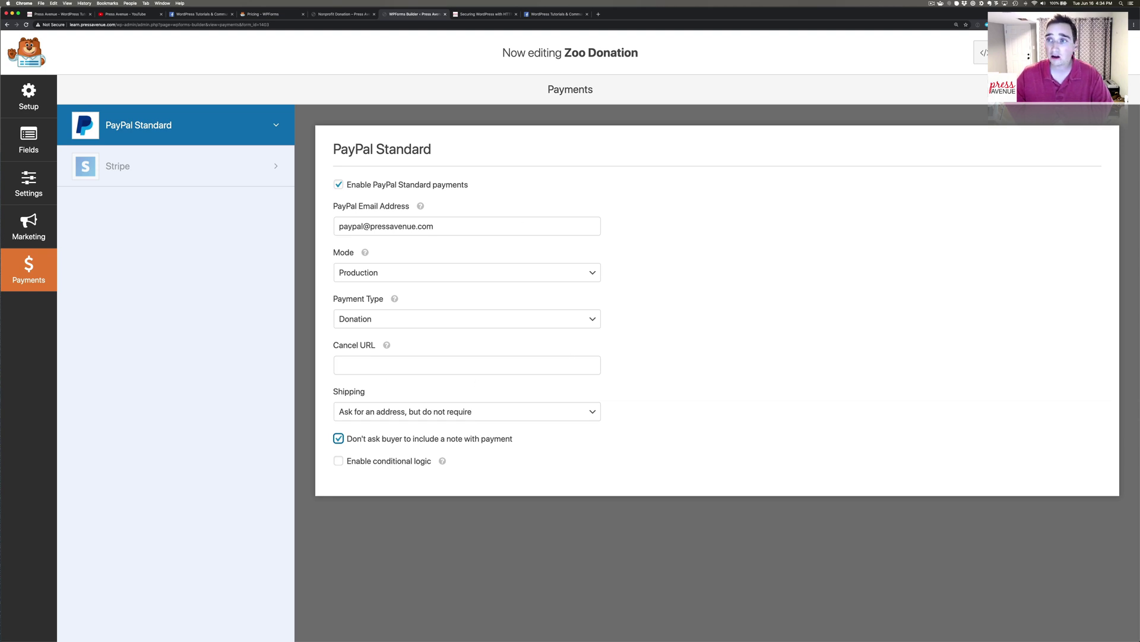
left_click(1070, 52)
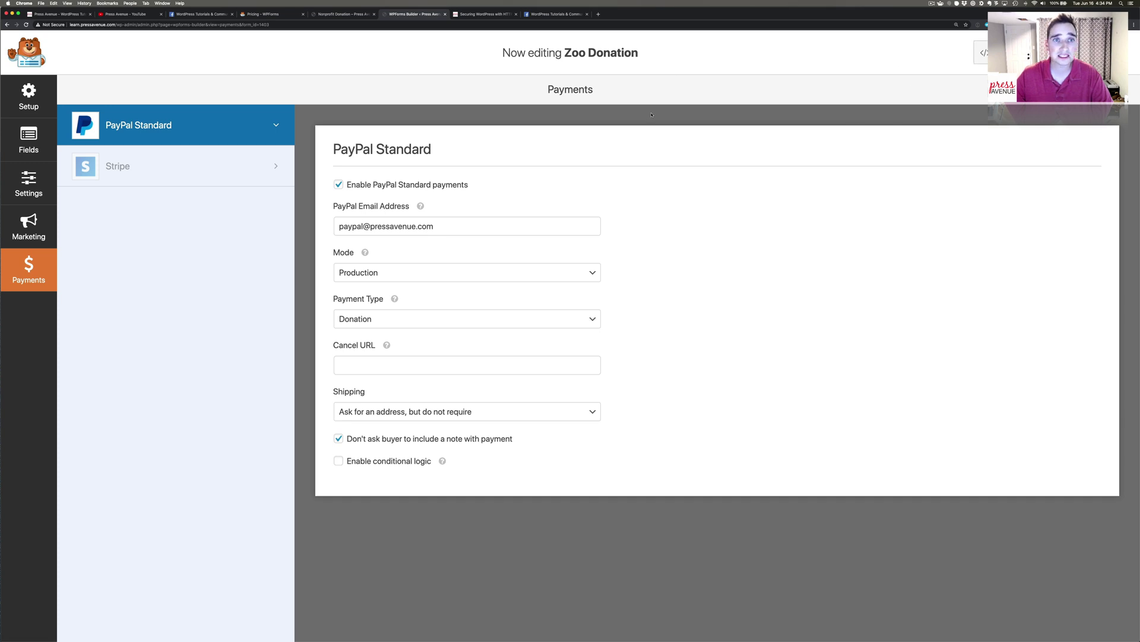
left_click(339, 14)
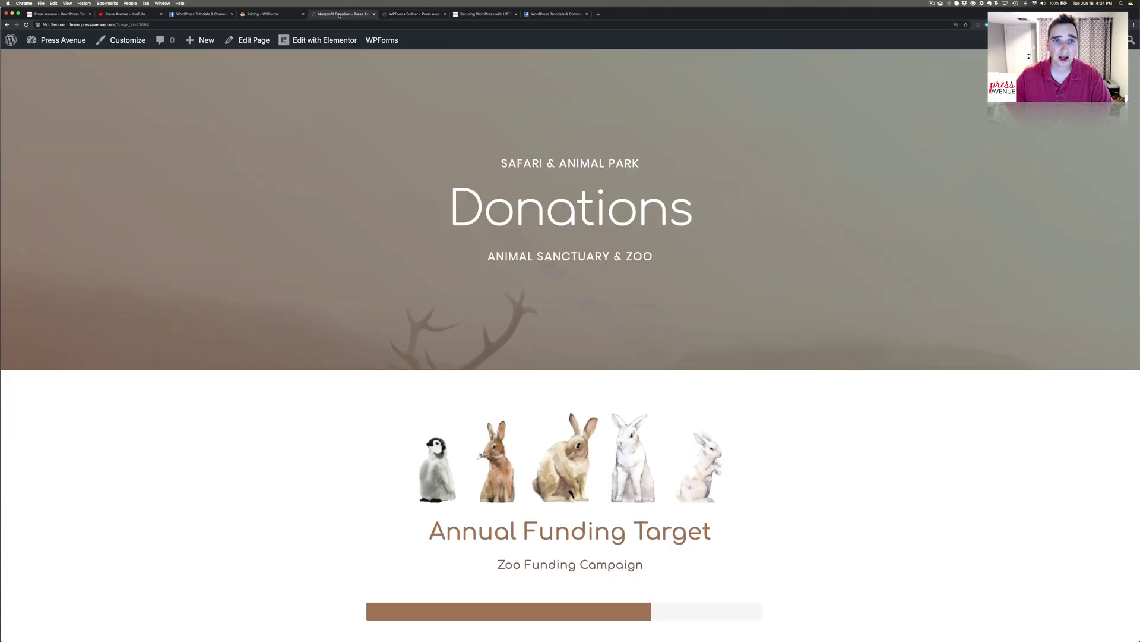
Reload the Donations page and launch Edit with Elementor.
left_click(26, 24)
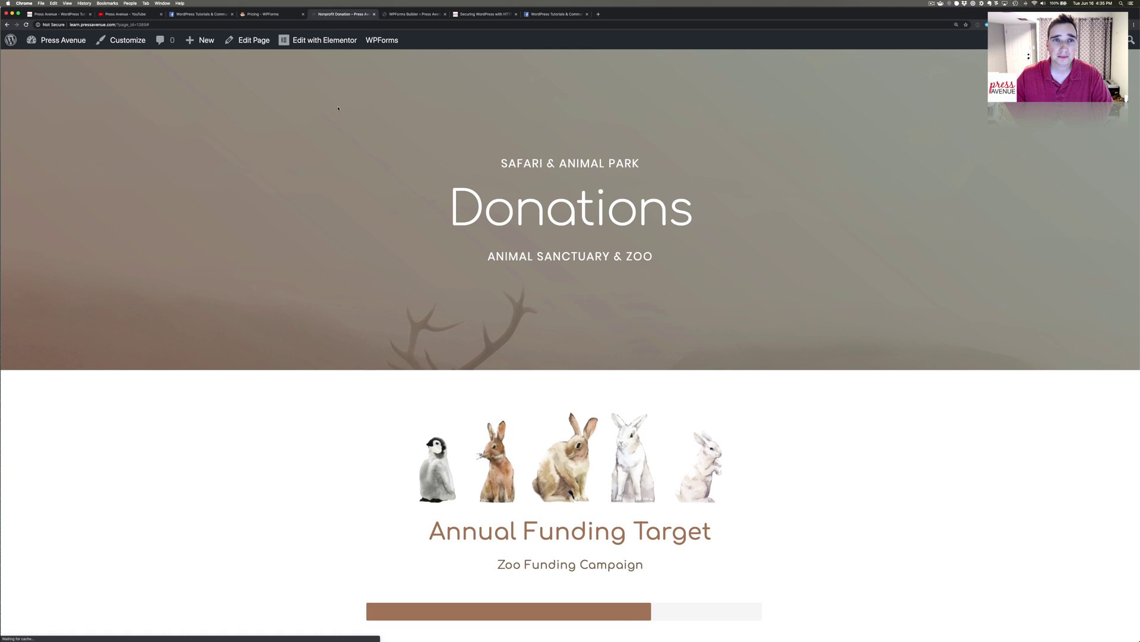
left_click(325, 41)
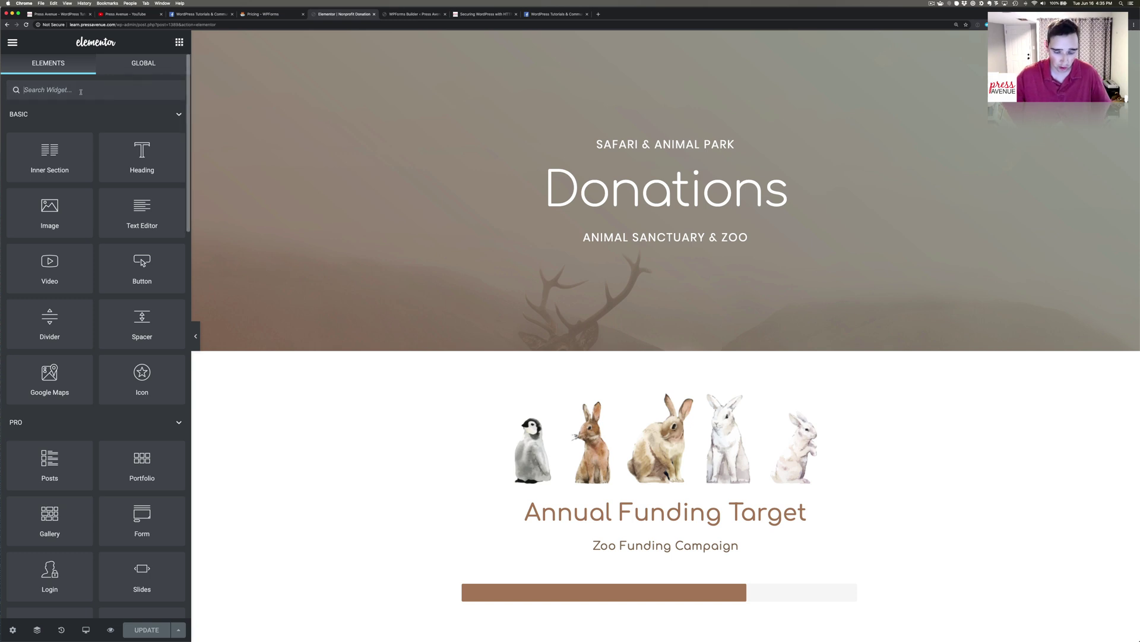
Place a WPForms widget below Annual Funding Target and select the Zoo Donation form.
type("wpf")
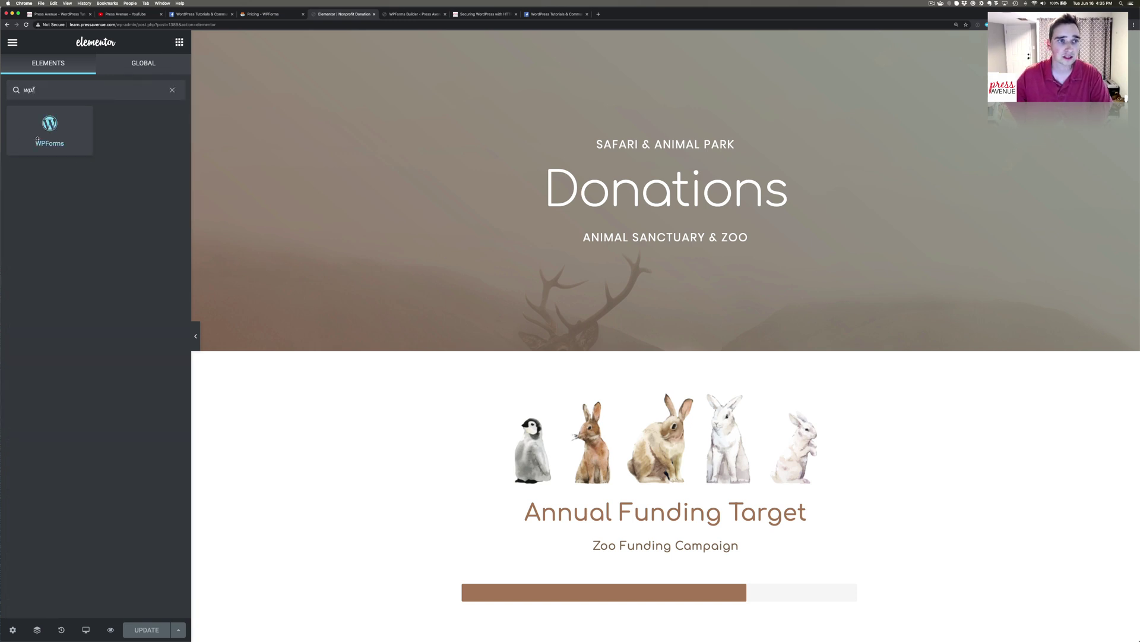
left_click_drag(43, 133, 648, 506)
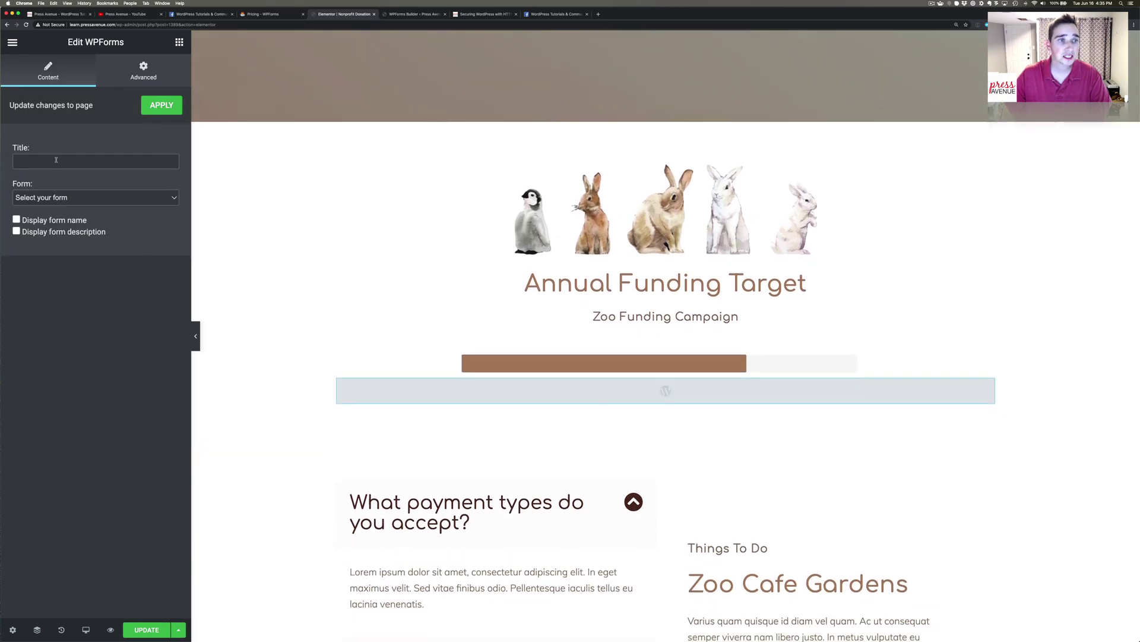
left_click(89, 198)
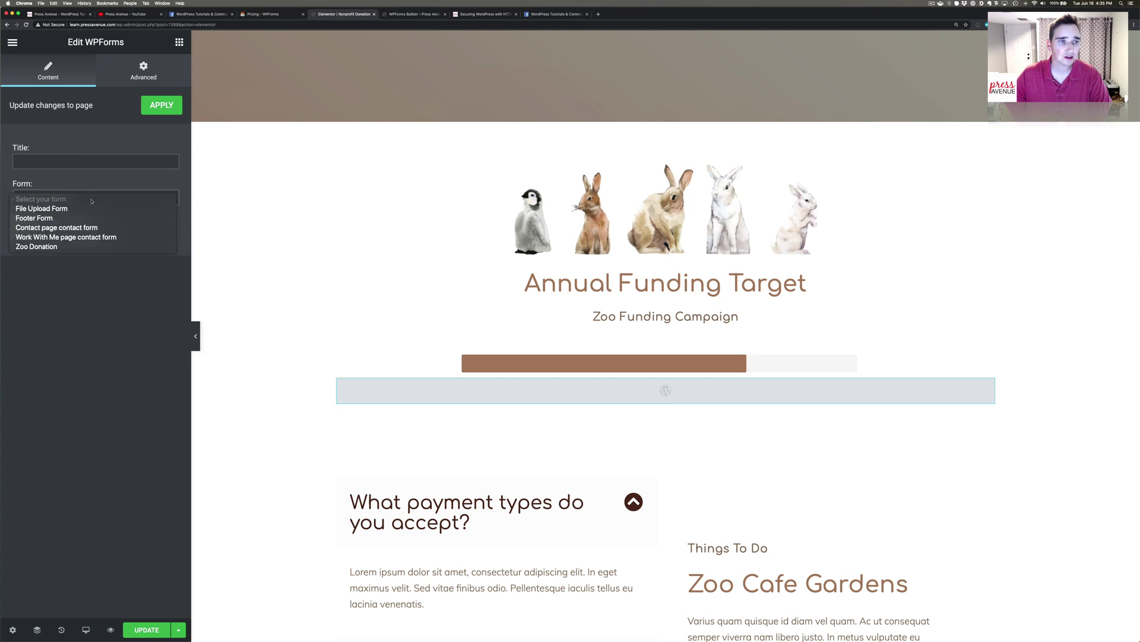
left_click(89, 247)
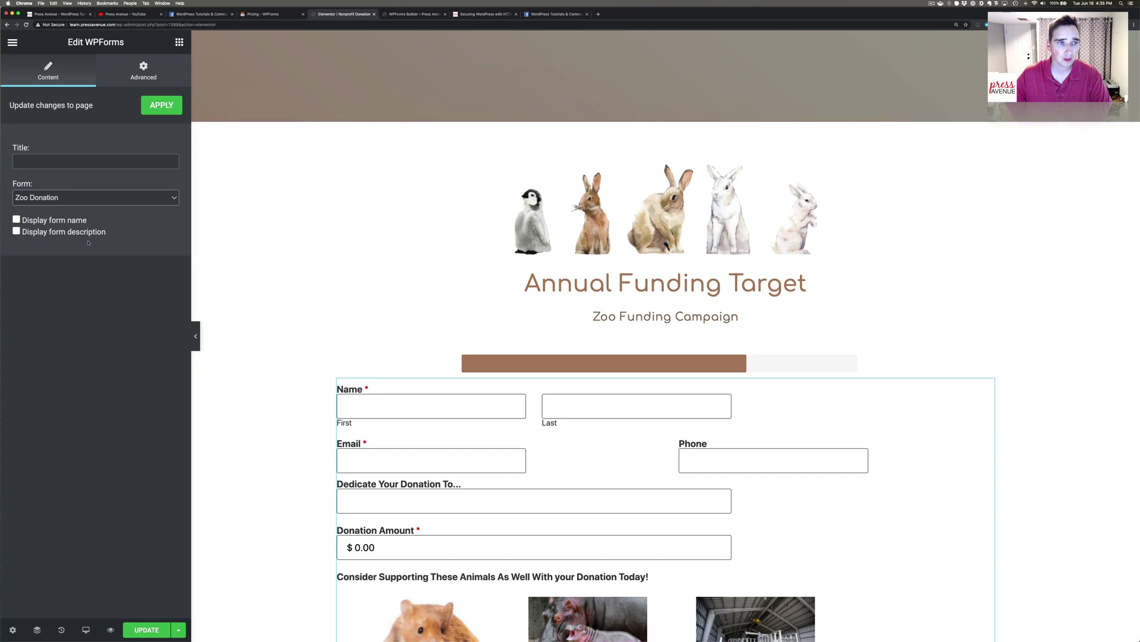
Show the form name, keep the description hidden, and update the page.
left_click(70, 221)
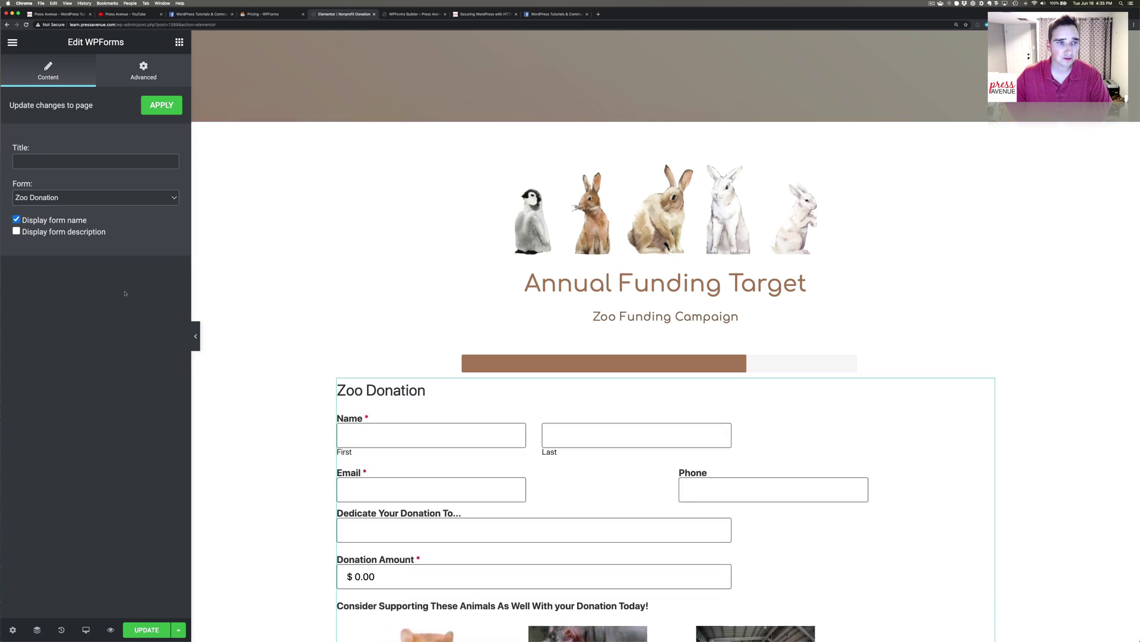
left_click(61, 234)
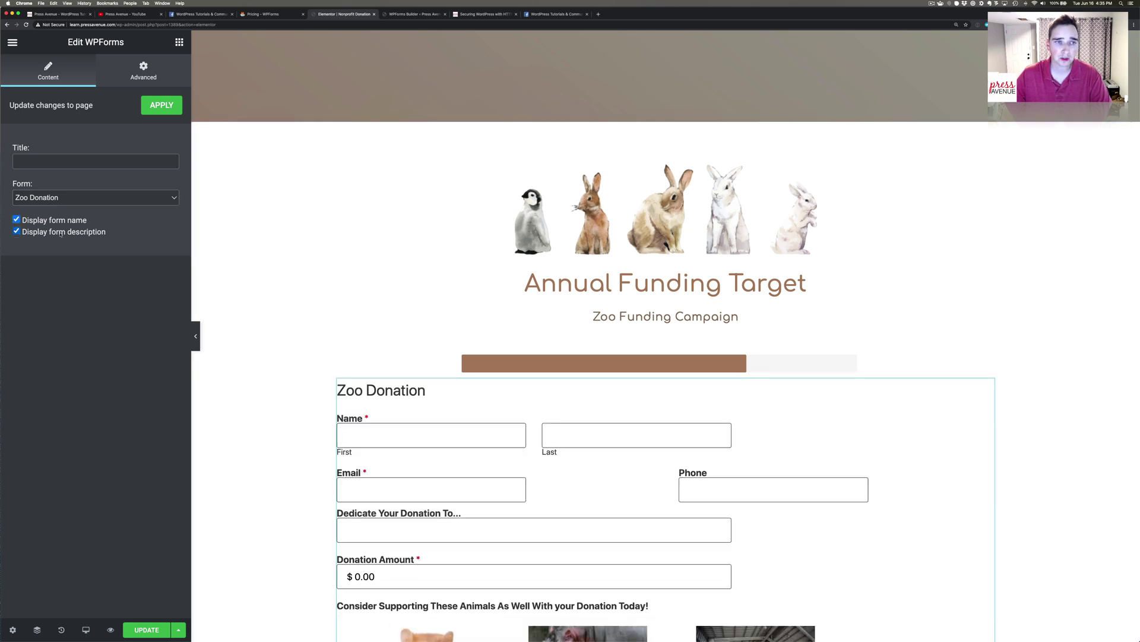
left_click(62, 234)
scroll(232, 301, "down", 5)
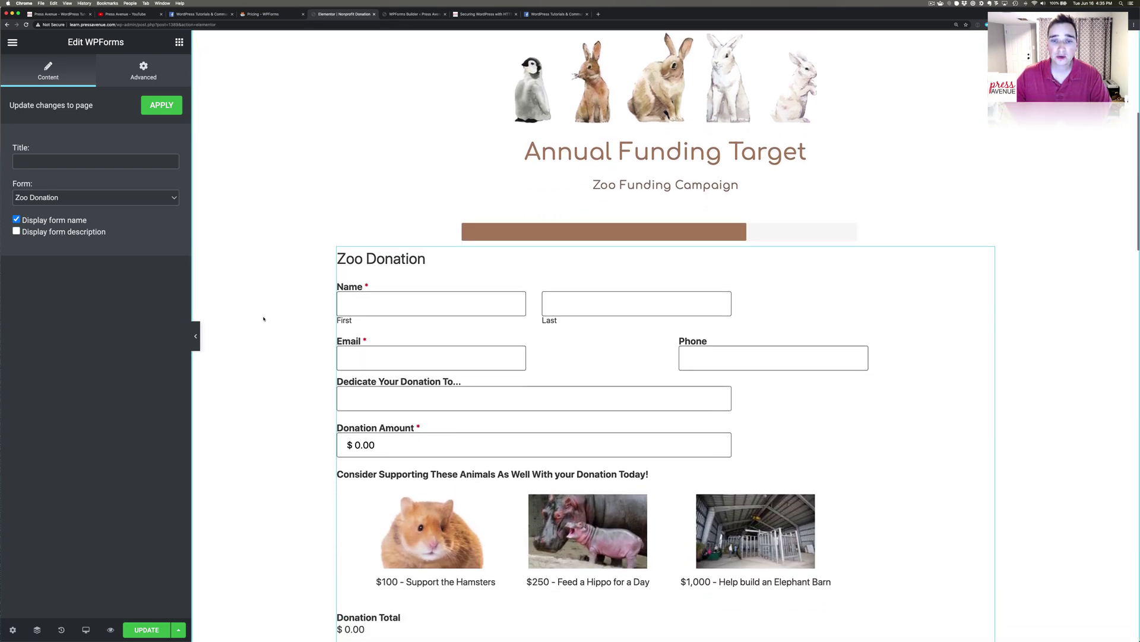
scroll(264, 319, "down", 3)
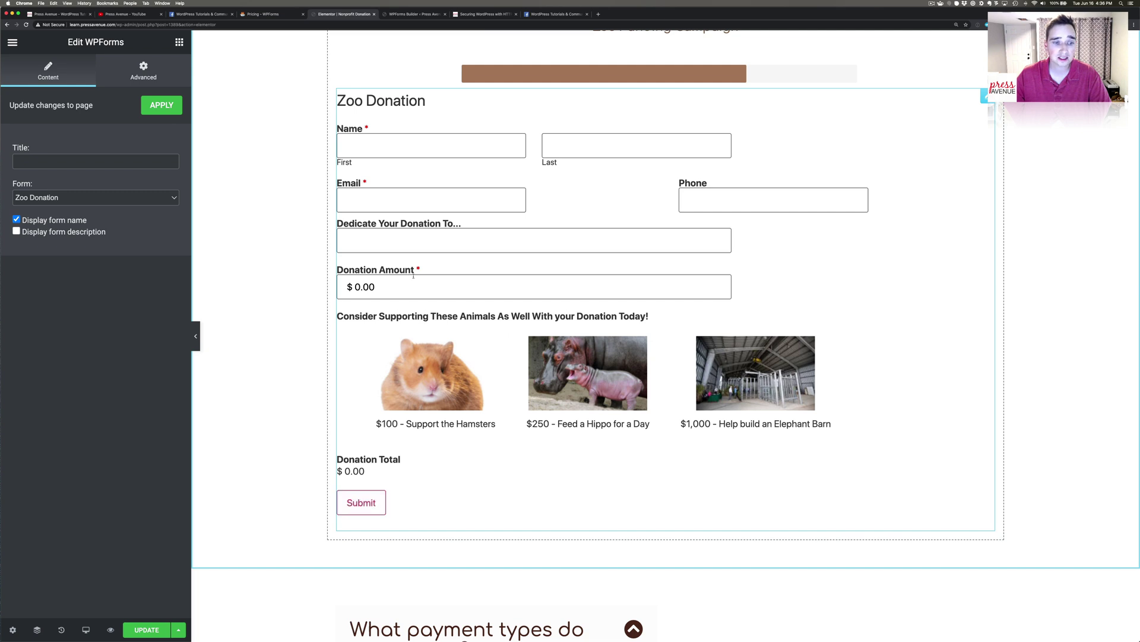
left_click(146, 629)
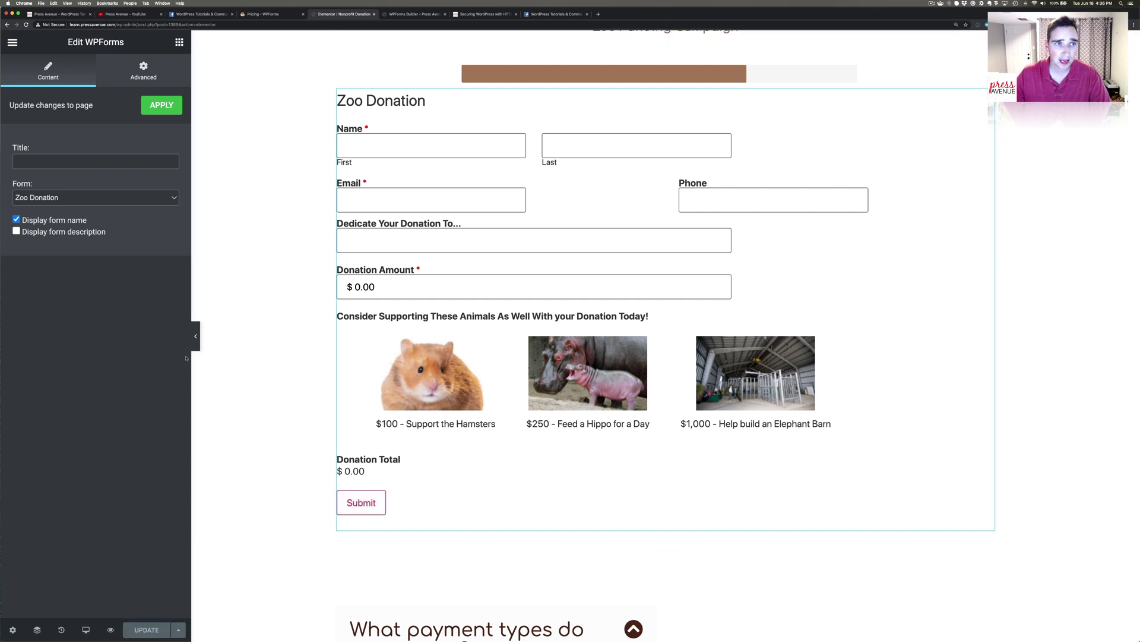
Apply the form widget settings and preview the Donations page with the Zoo Donation form in a new tab.
left_click(161, 105)
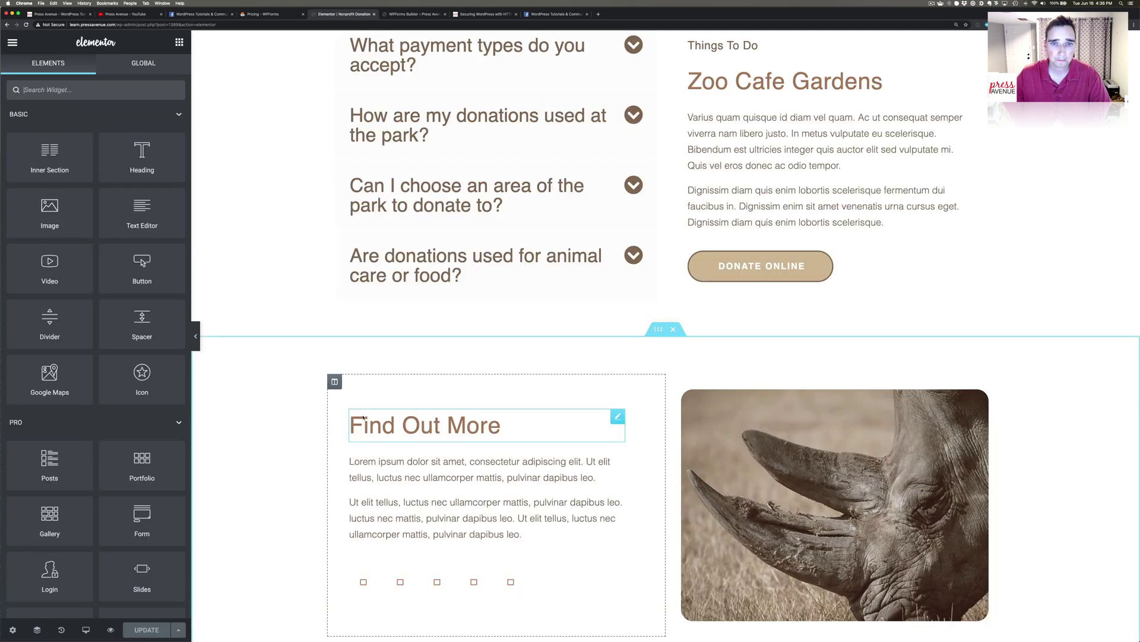
scroll(362, 417, "down", 5)
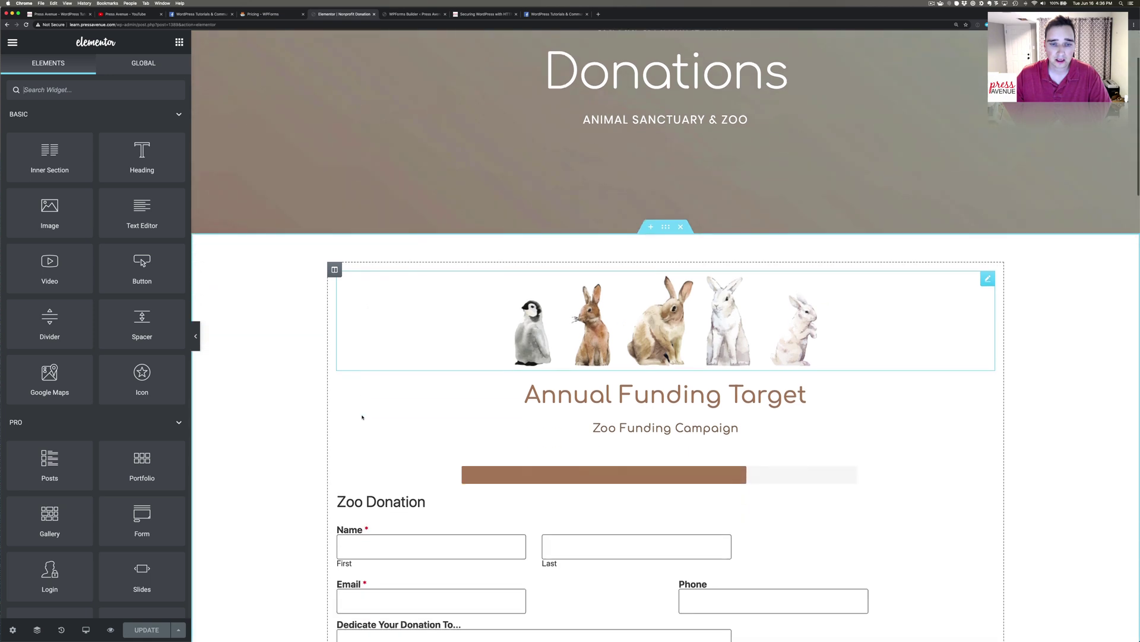
left_click(111, 629)
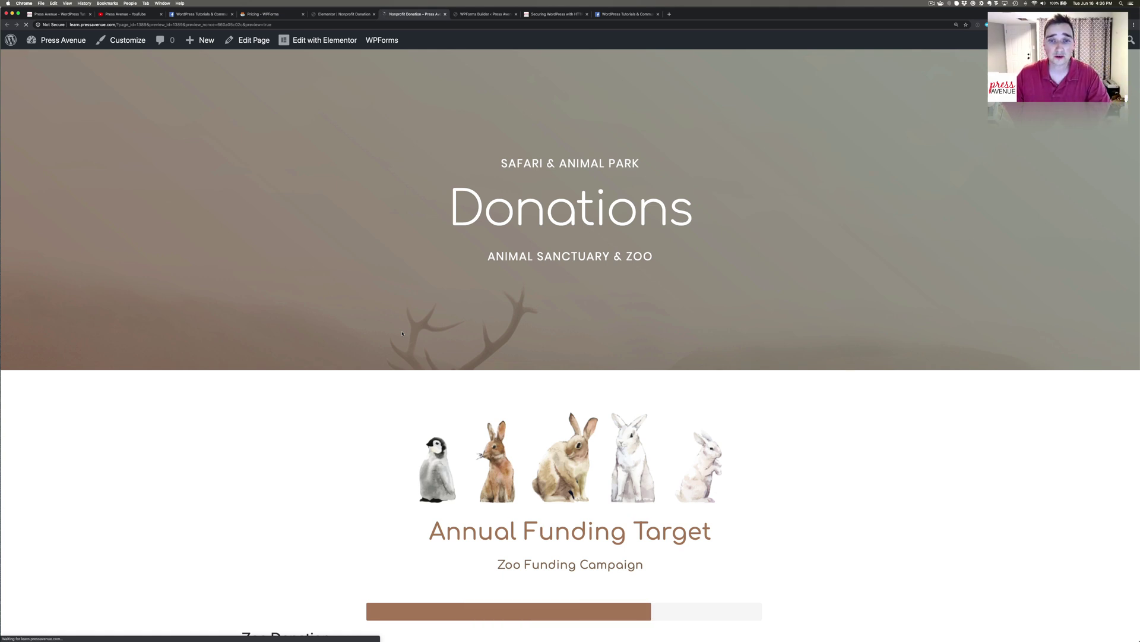
scroll(403, 333, "down", 3)
scroll(402, 335, "down", 5)
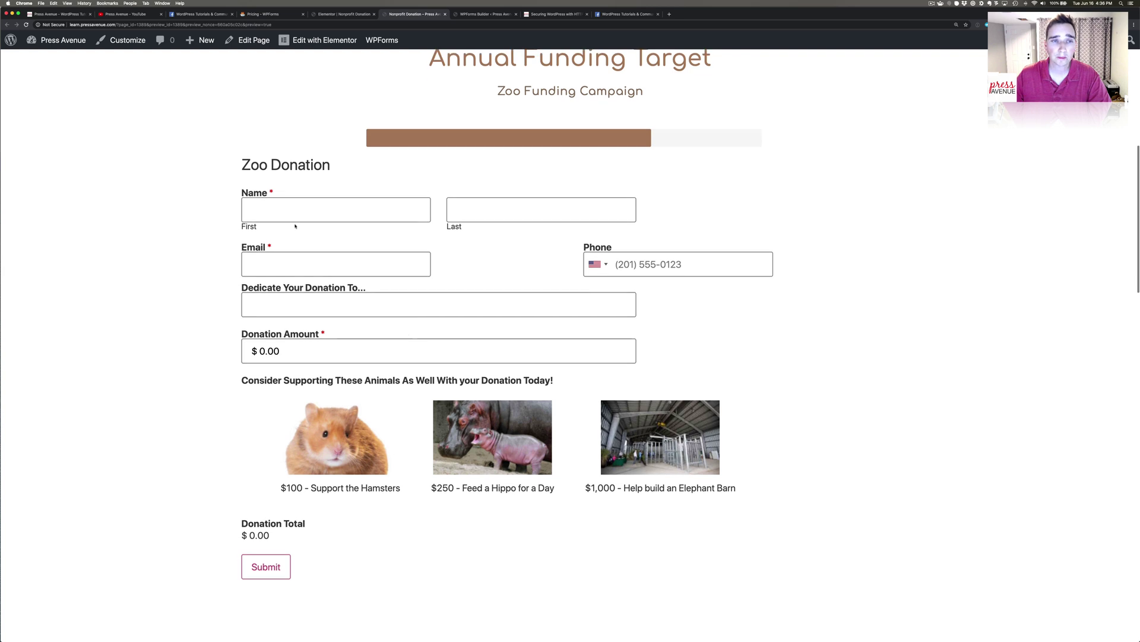
Fill in the test donor's first name, last name and e-mail address.
left_click(278, 206)
type("John")
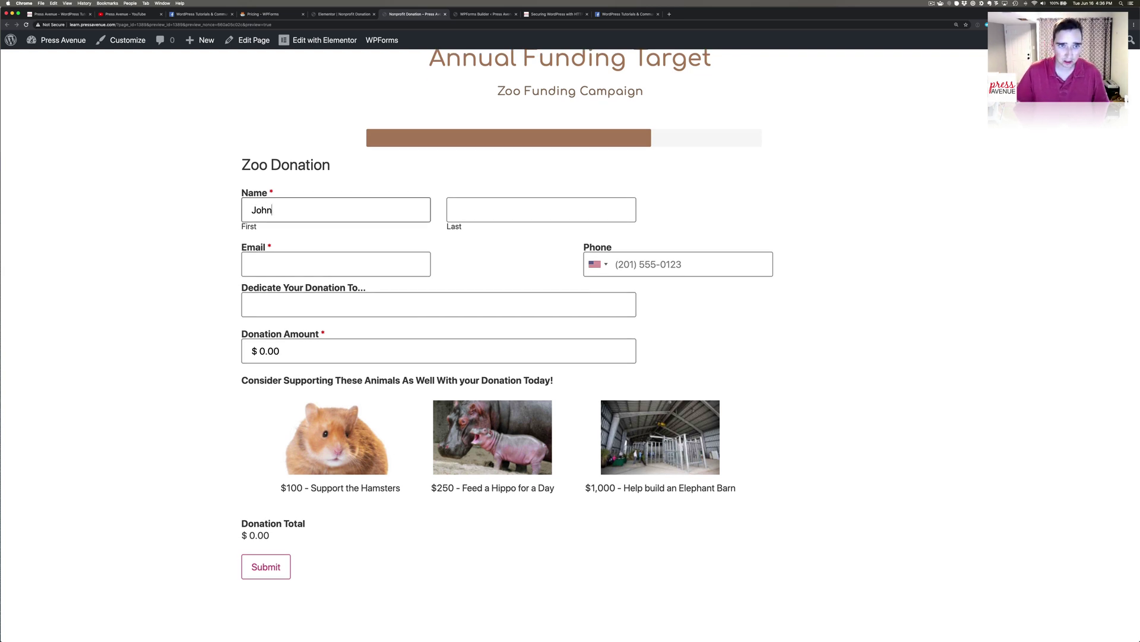
key("Tab")
type("B")
key("Tab")
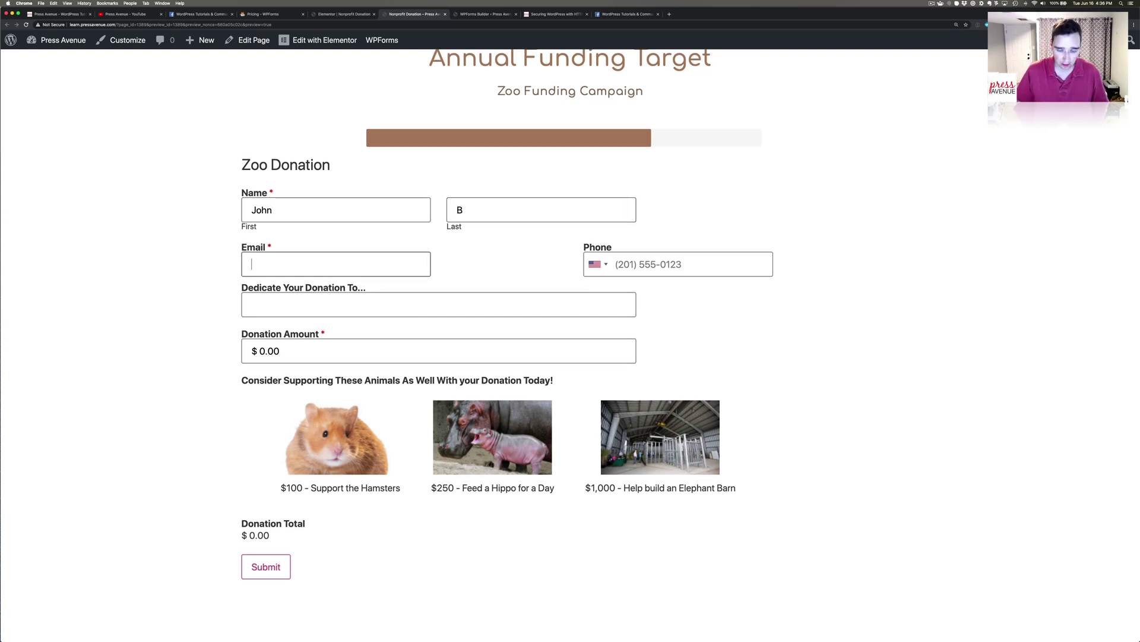
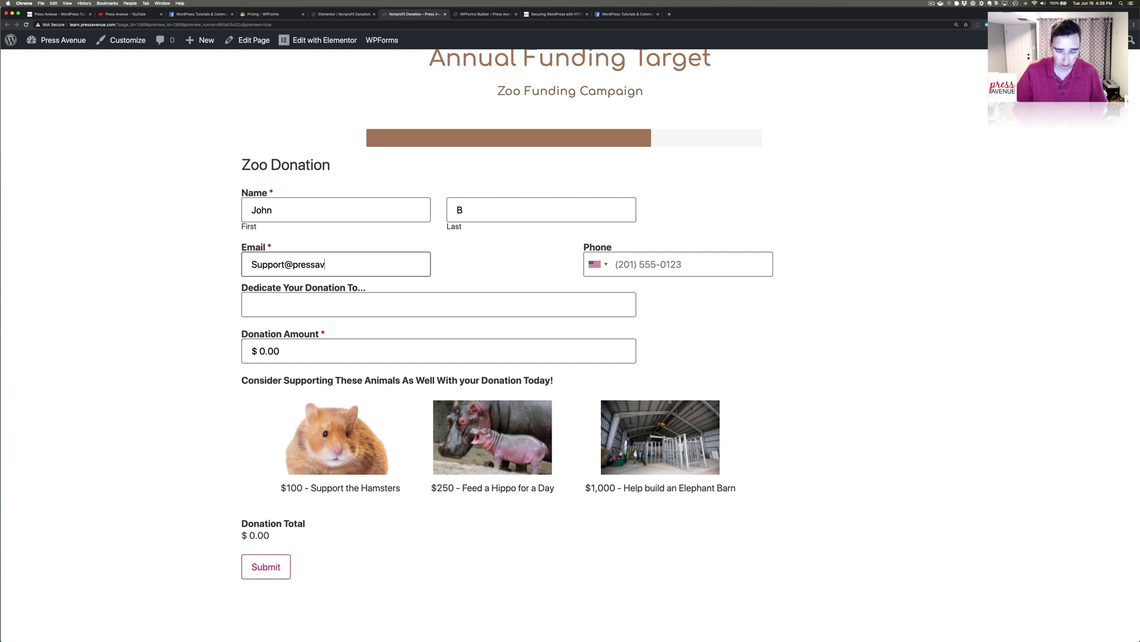
key("Tab")
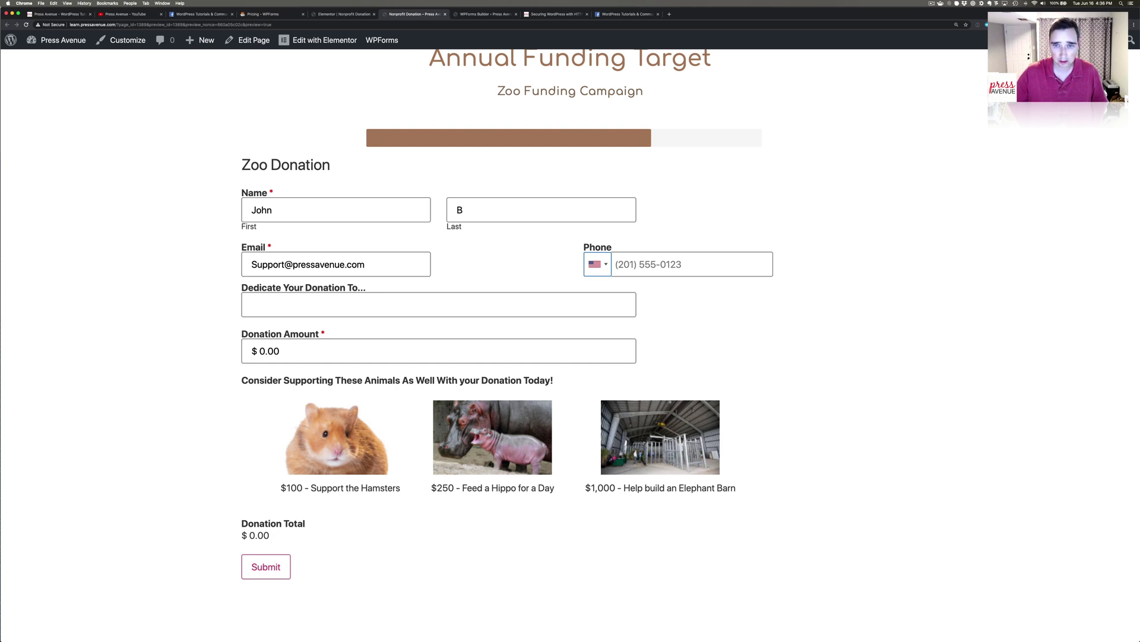
Dedicate the donation to 'YouTube Viewers' and set the donation amount to 100.
left_click(305, 306)
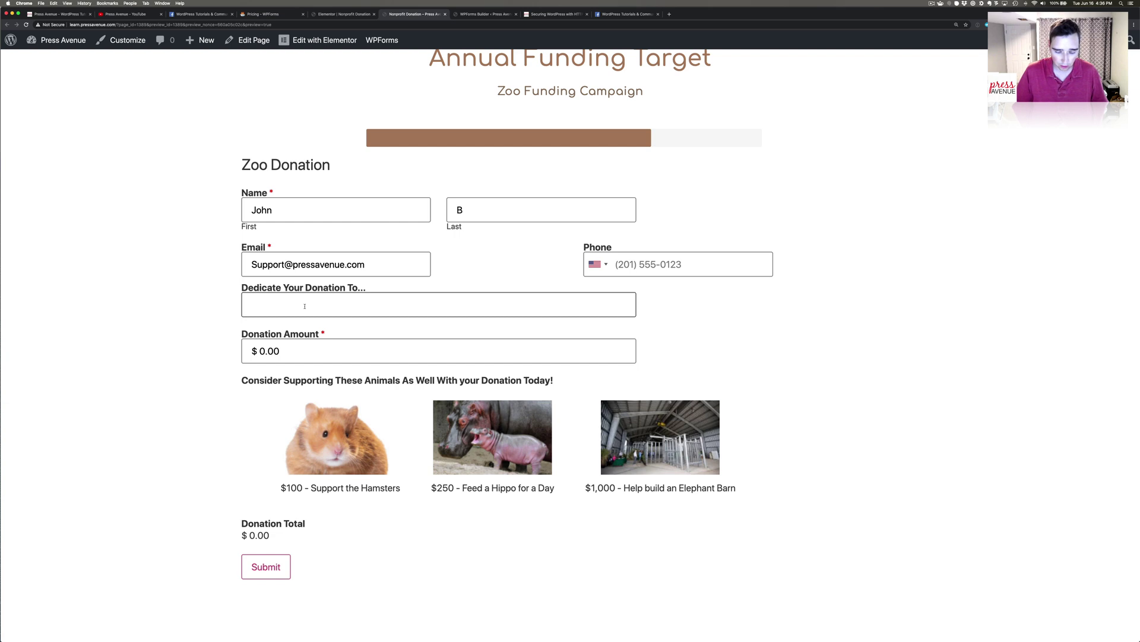
type("YouTube V")
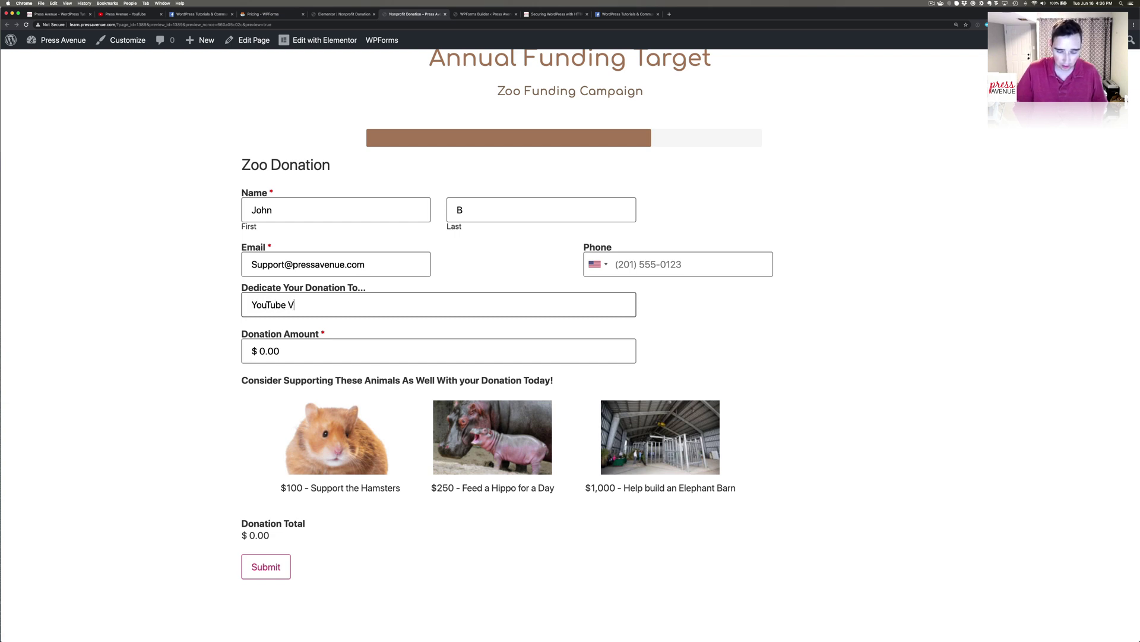
type("iewers")
left_click(300, 353)
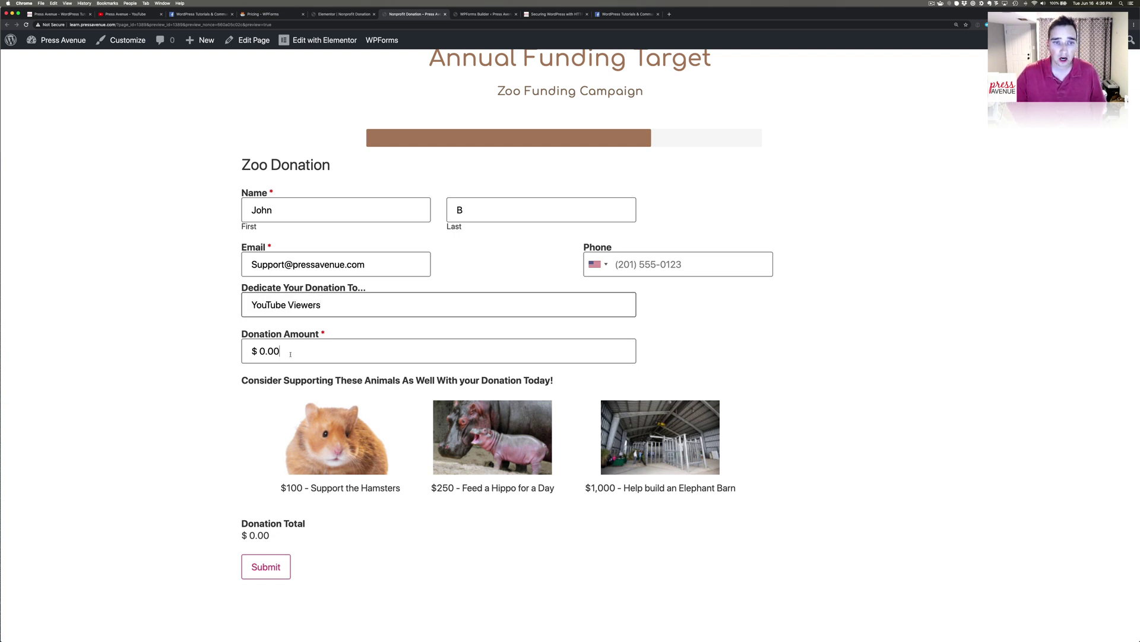
type("10")
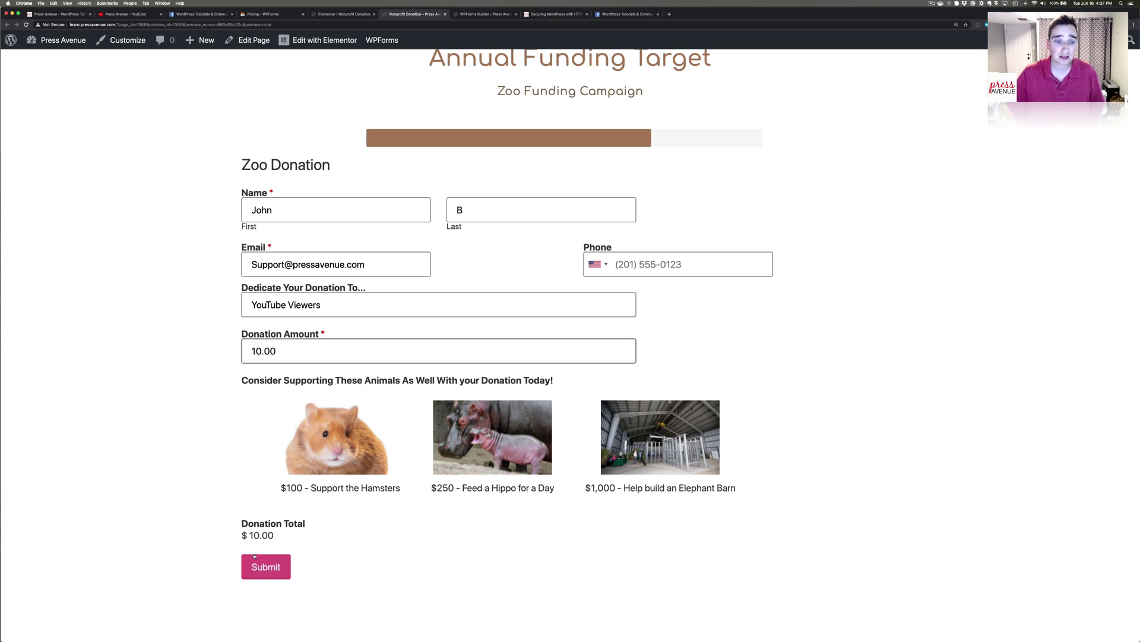
mouse_move(268, 535)
left_mouse_down()
mouse_move(241, 523)
mouse_move(260, 535)
left_mouse_up()
left_click(262, 351)
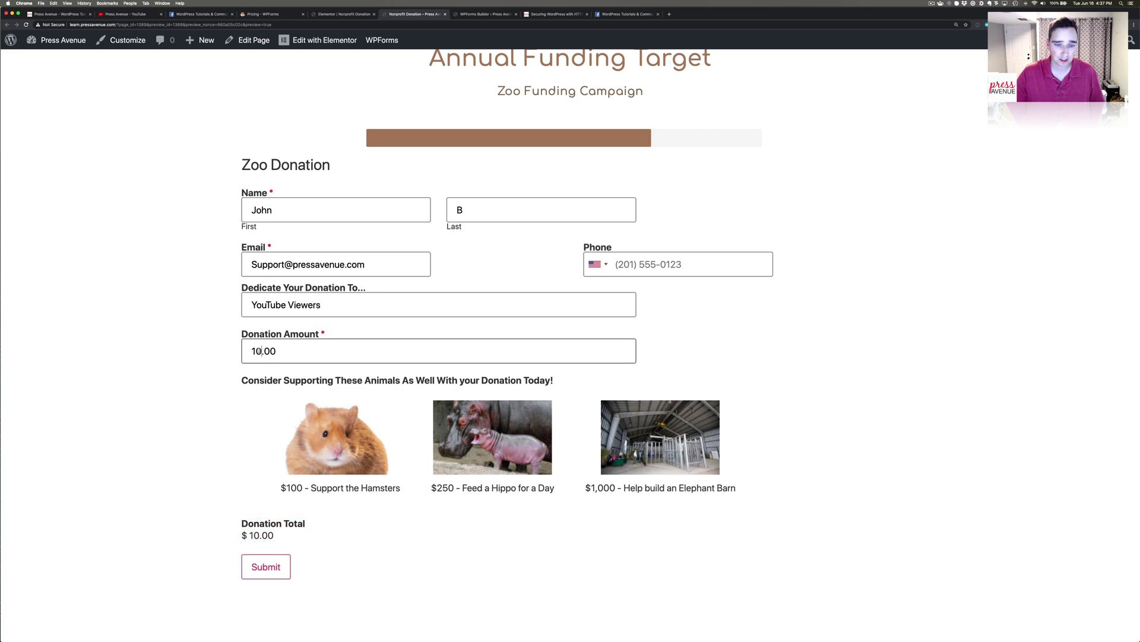
type("0")
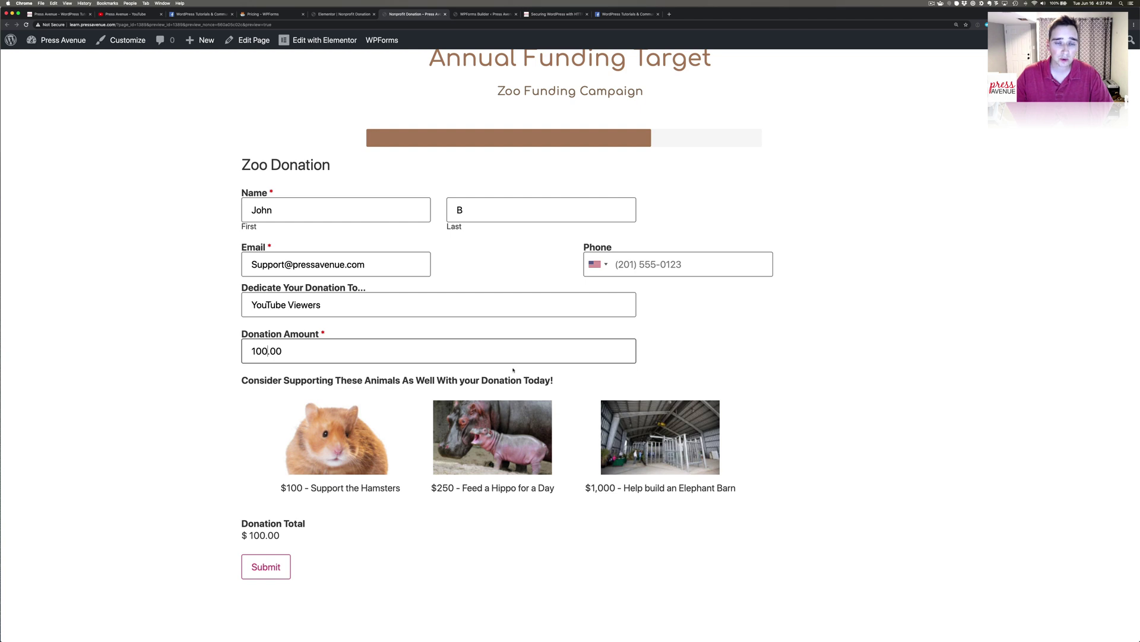
Choose only the hippo feeding option and submit the test donation totalling $350.00.
left_click(521, 442)
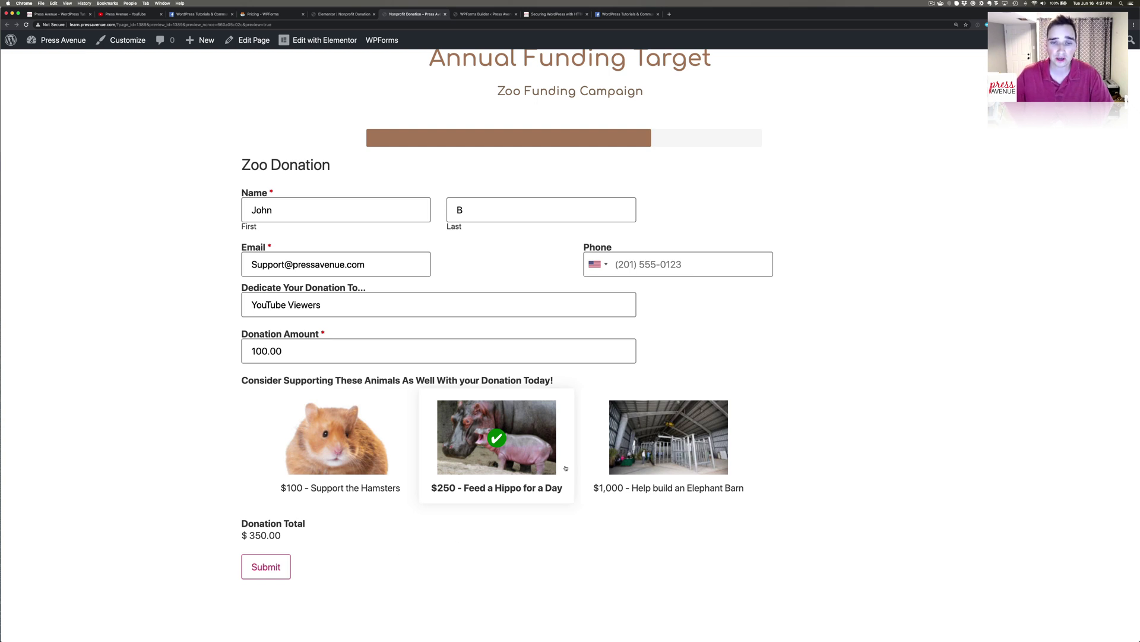
left_click(637, 466)
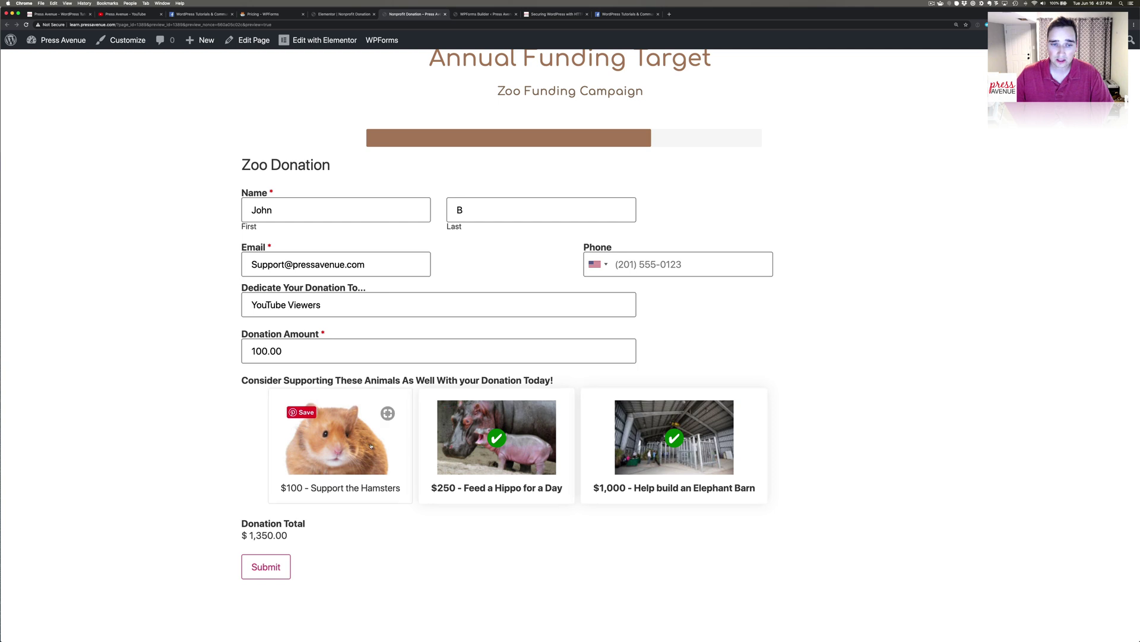
left_click(351, 439)
left_click(654, 442)
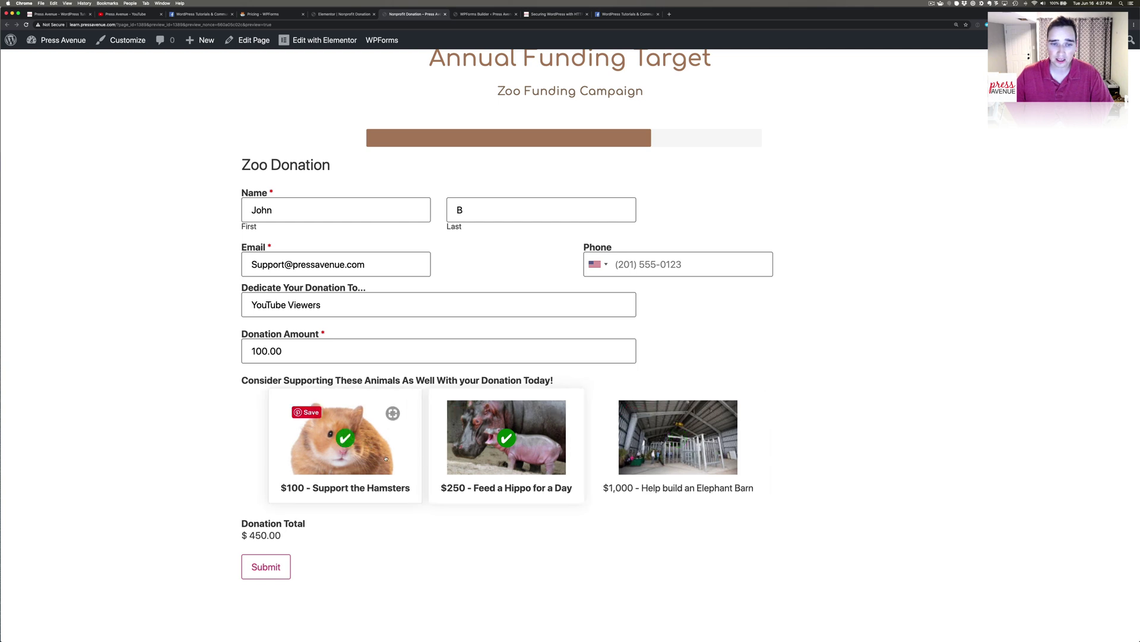
left_click(342, 439)
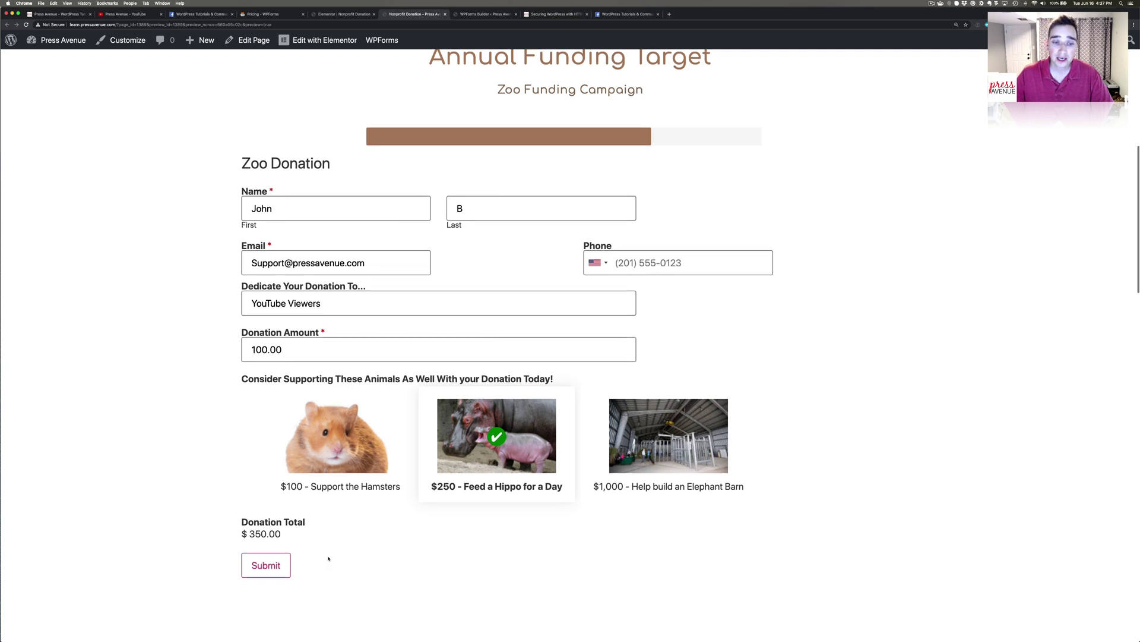
left_click(266, 566)
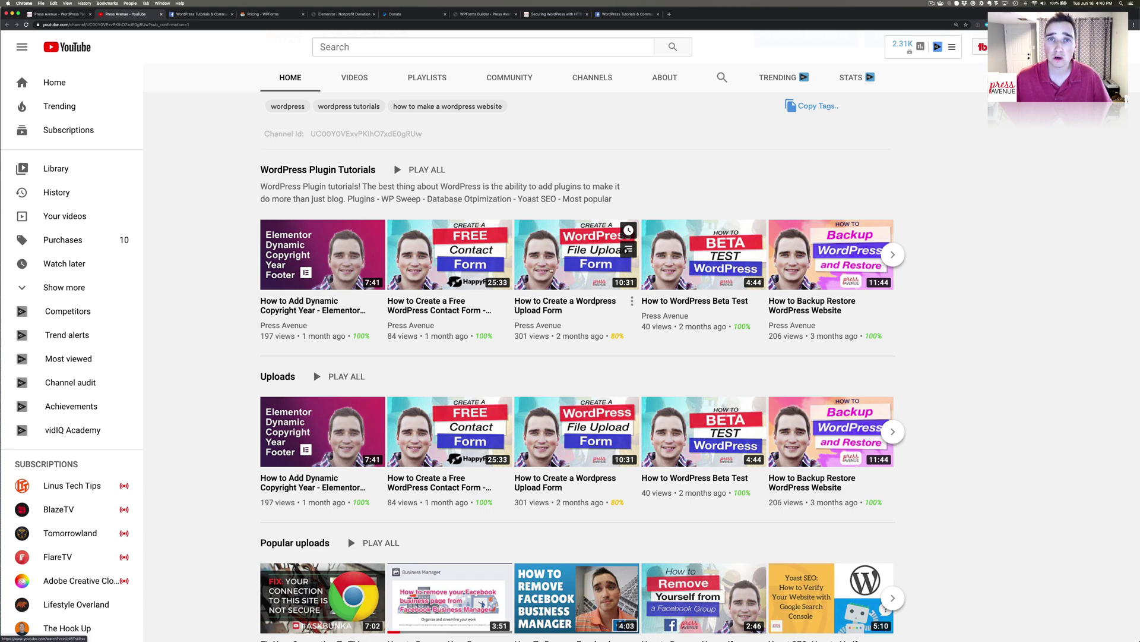
Return to the WordPress Tutorials & Community Help Facebook group and scroll back to its top.
left_click(186, 14)
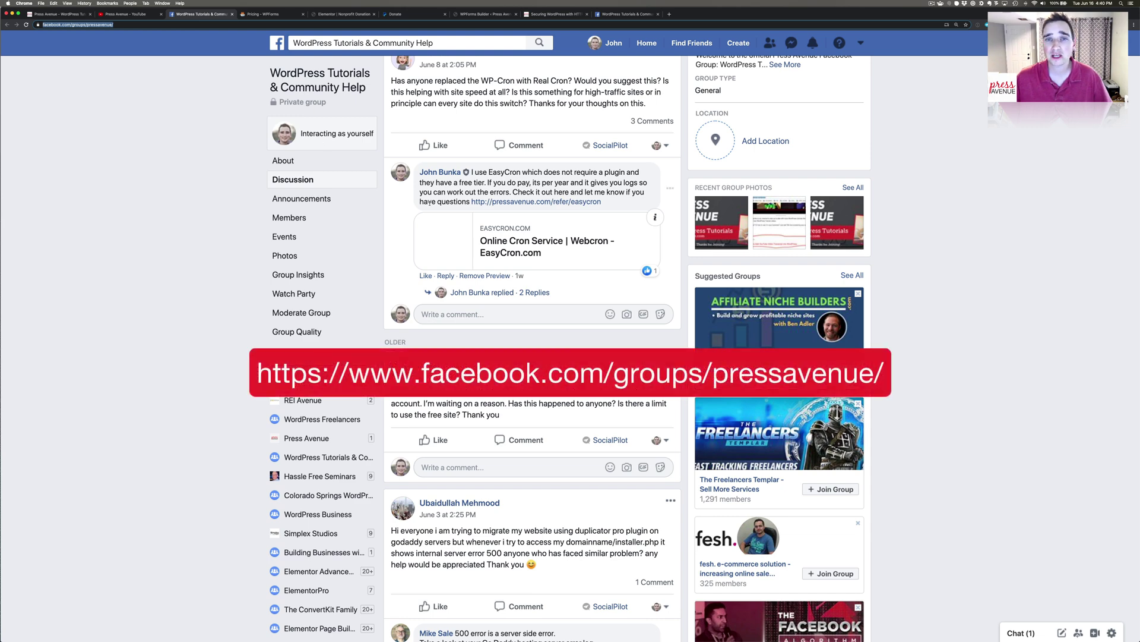
scroll(452, 269, "up", 8)
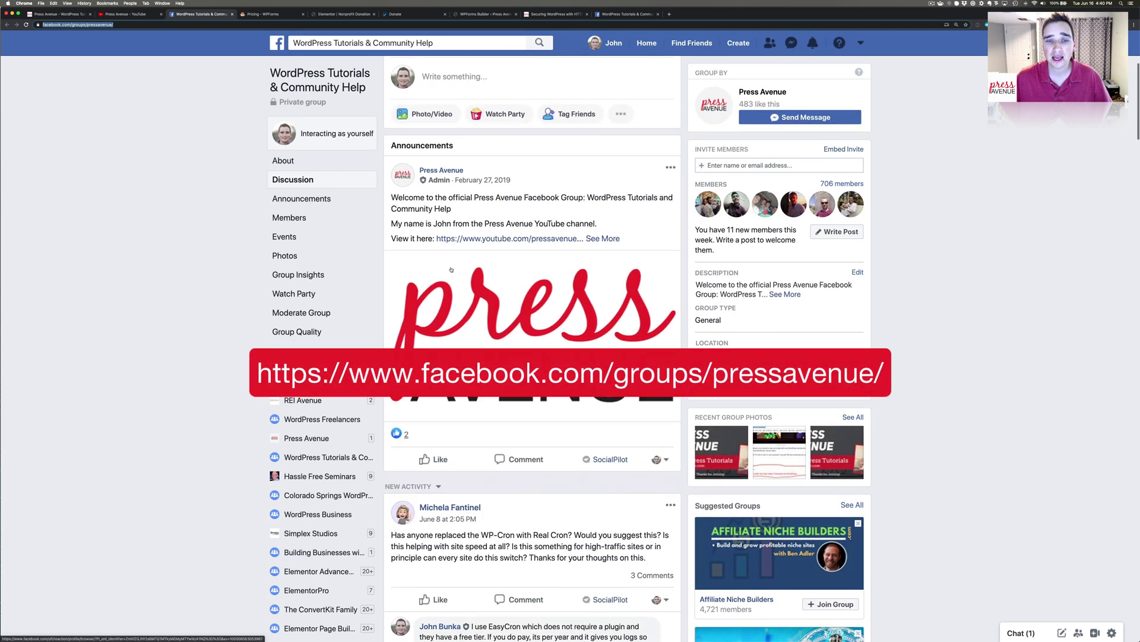
scroll(452, 269, "up", 5)
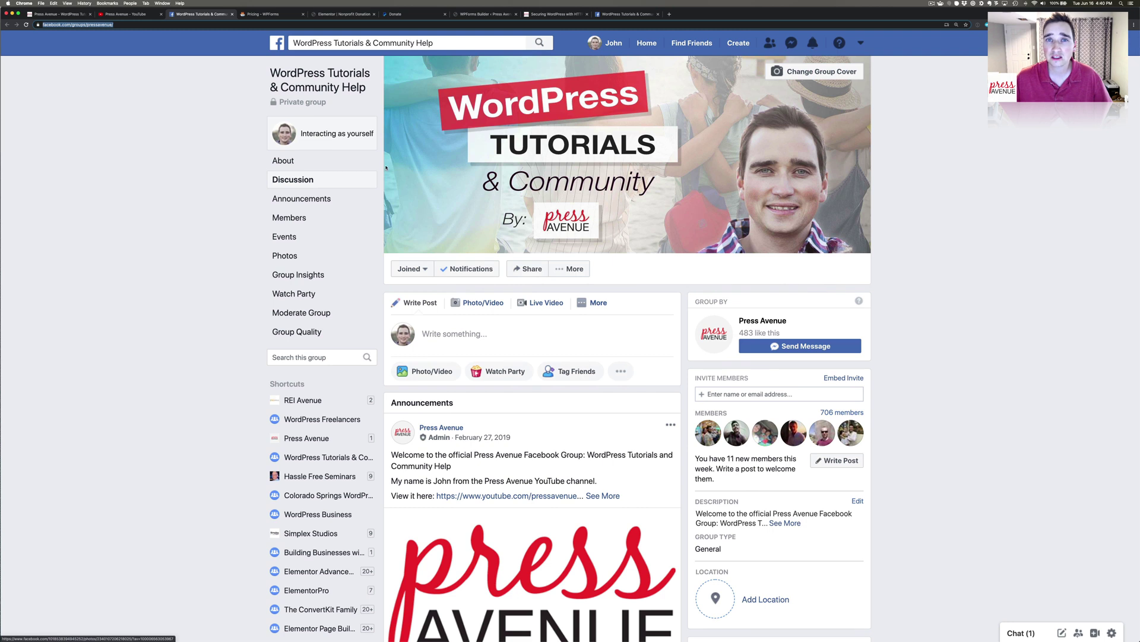